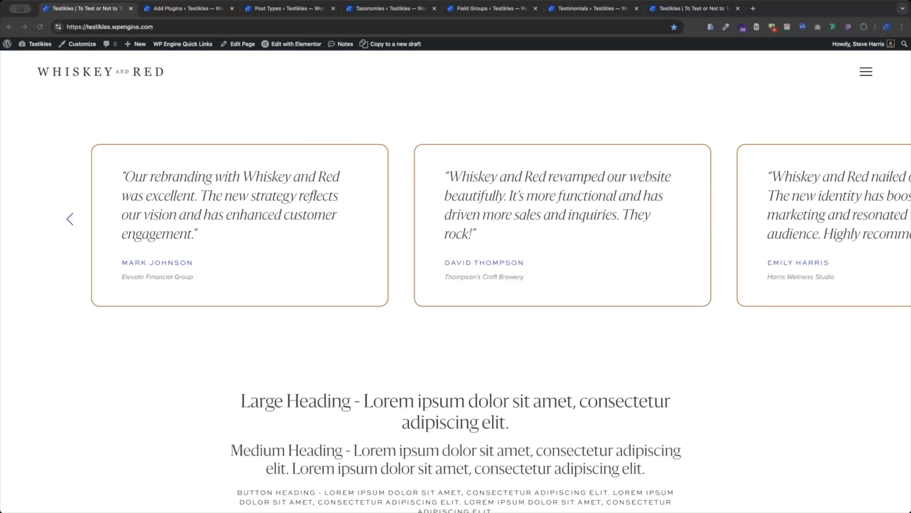
# - Check the Advanced Custom Fields plugin listing and open the Testimonials post type for editing
pyautogui.click(193, 10)
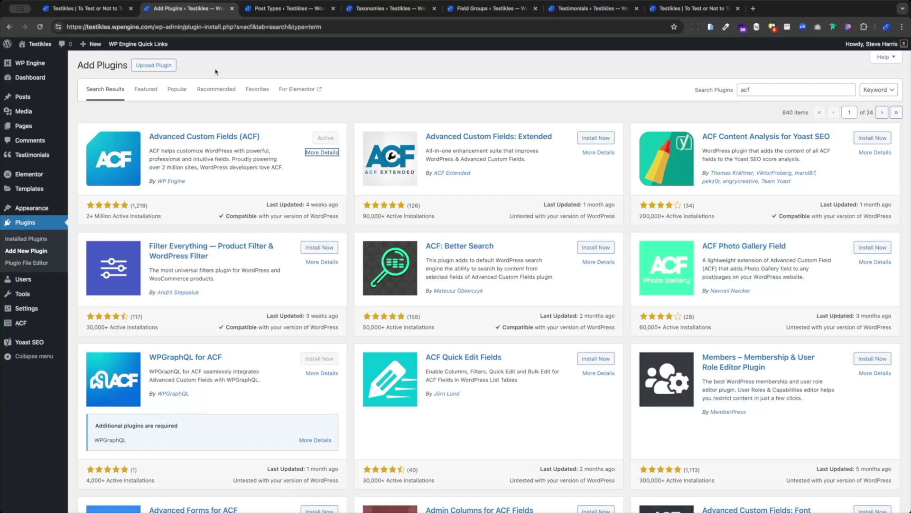
pyautogui.click(86, 9)
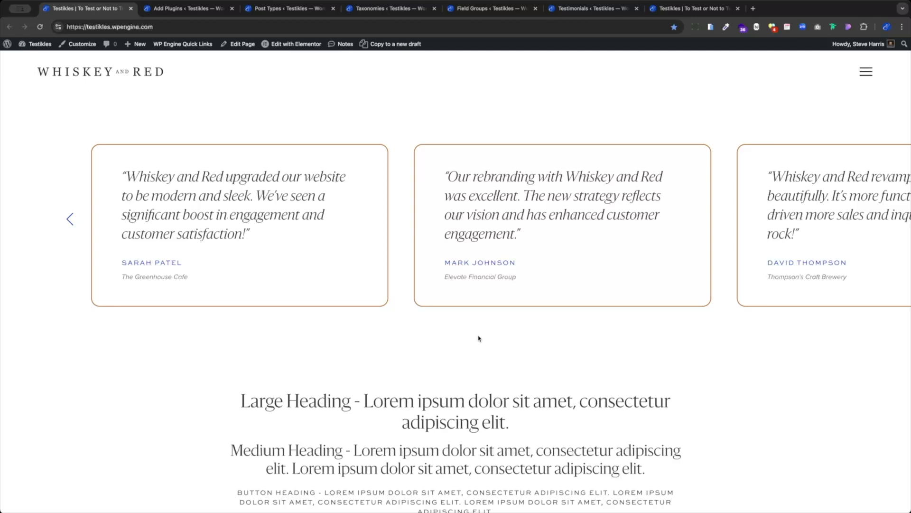
pyautogui.press('super+3')
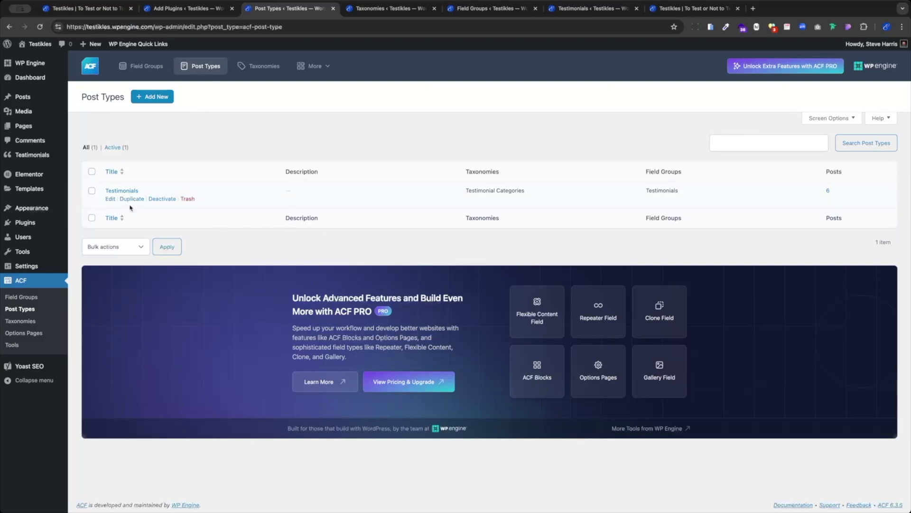
pyautogui.moveTo(110, 194)
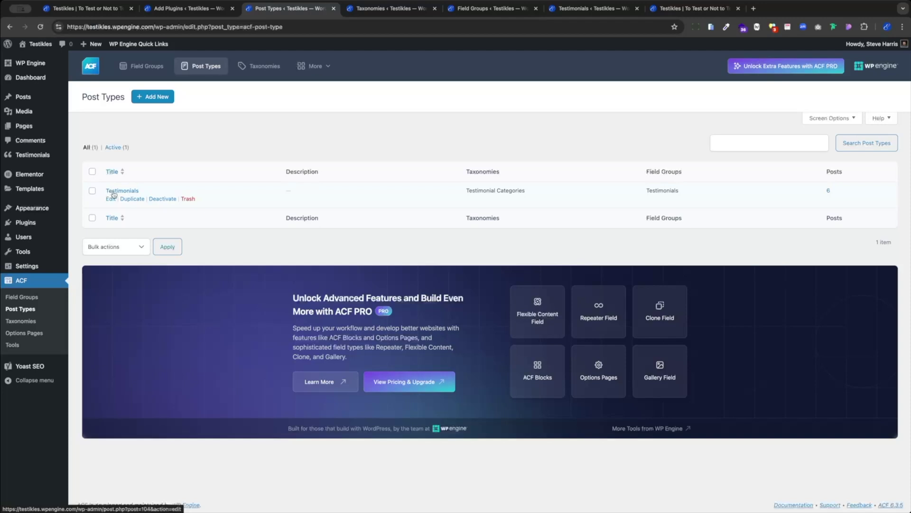
pyautogui.click(110, 195)
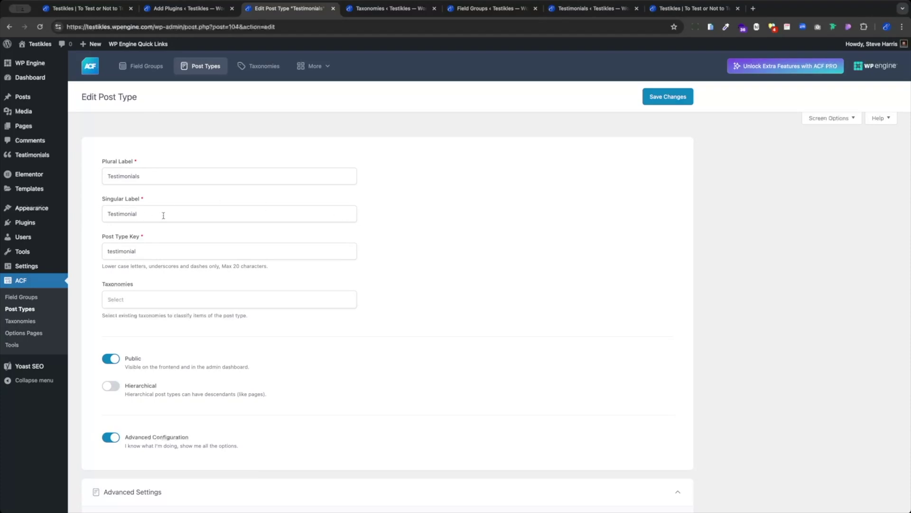
# - Review the Testimonials post type's labels, key and supported features, toggling Advanced Configuration off and back on
pyautogui.scroll(-2, 437, 229)
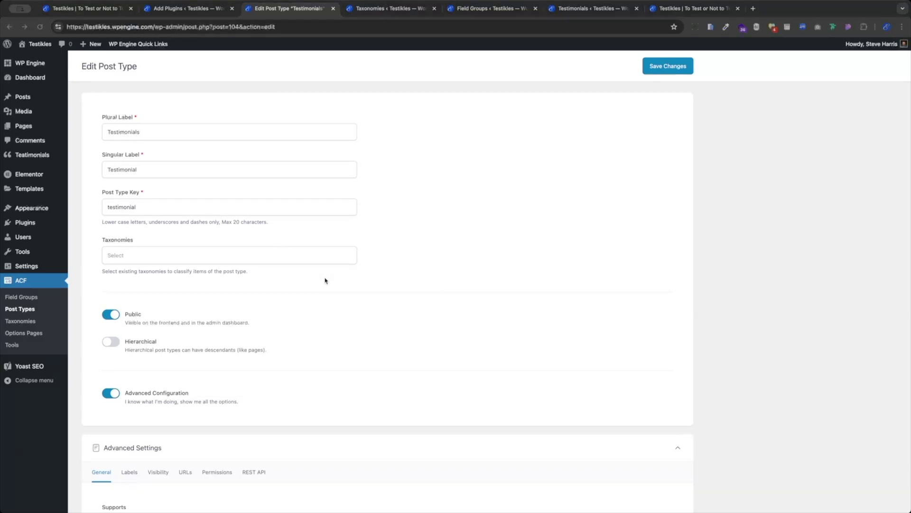
pyautogui.scroll(-6, 332, 287)
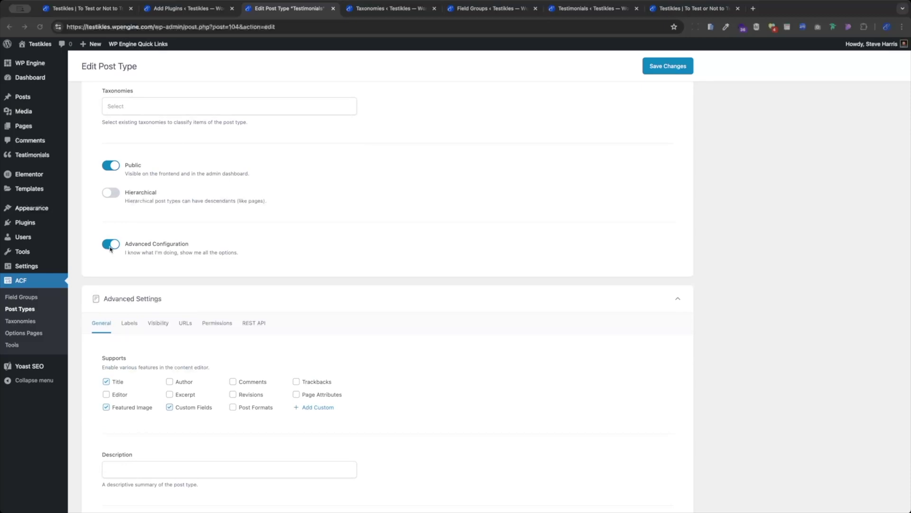
pyautogui.scroll(8, 109, 249)
pyautogui.click(113, 438)
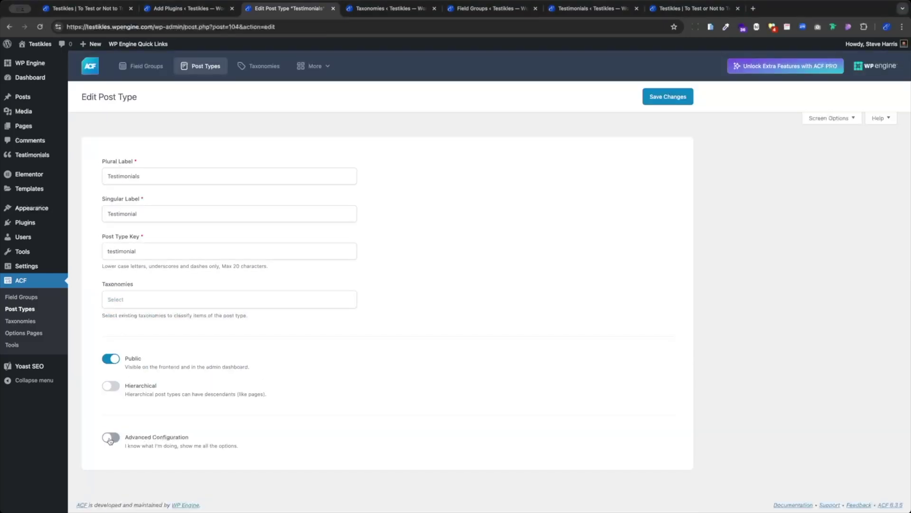
pyautogui.scroll(-10, 275, 389)
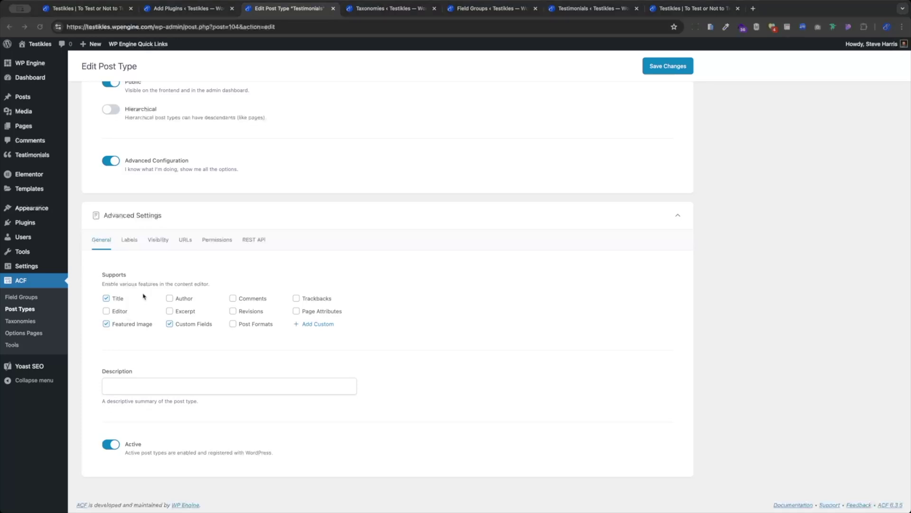
# - Review the Testimonials post type's visibility settings, including its menu icon, and save the post type
pyautogui.click(157, 241)
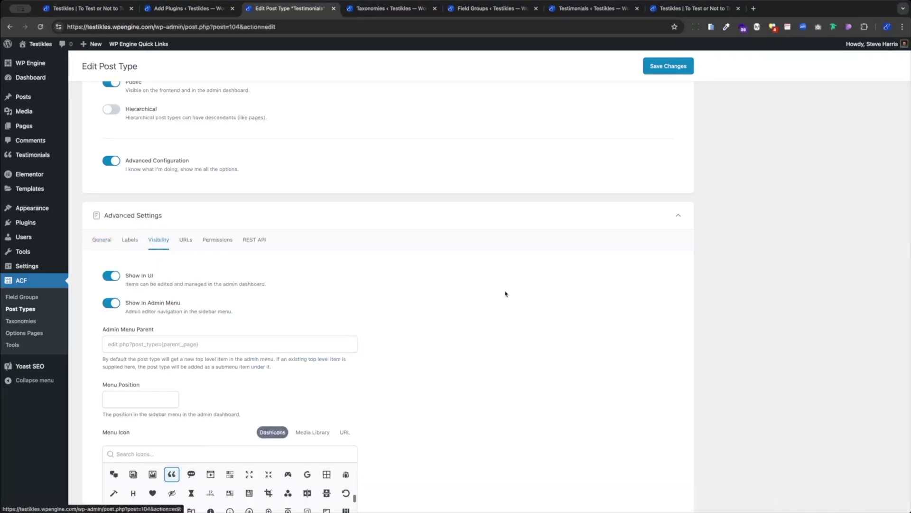
pyautogui.scroll(-3, 505, 292)
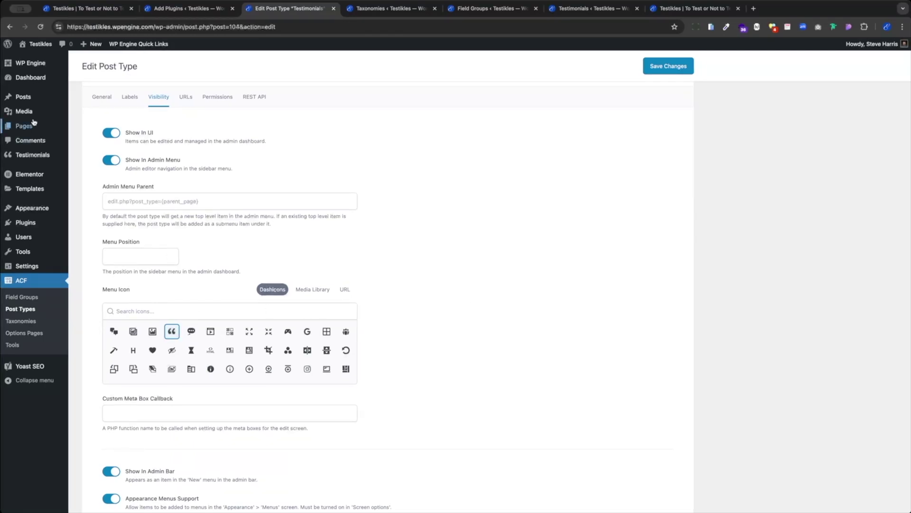
pyautogui.moveTo(26, 156)
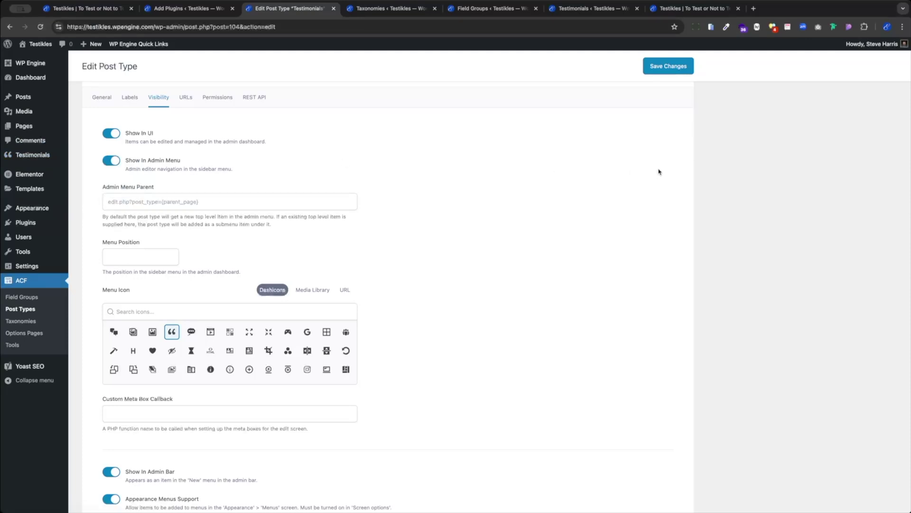
pyautogui.click(671, 71)
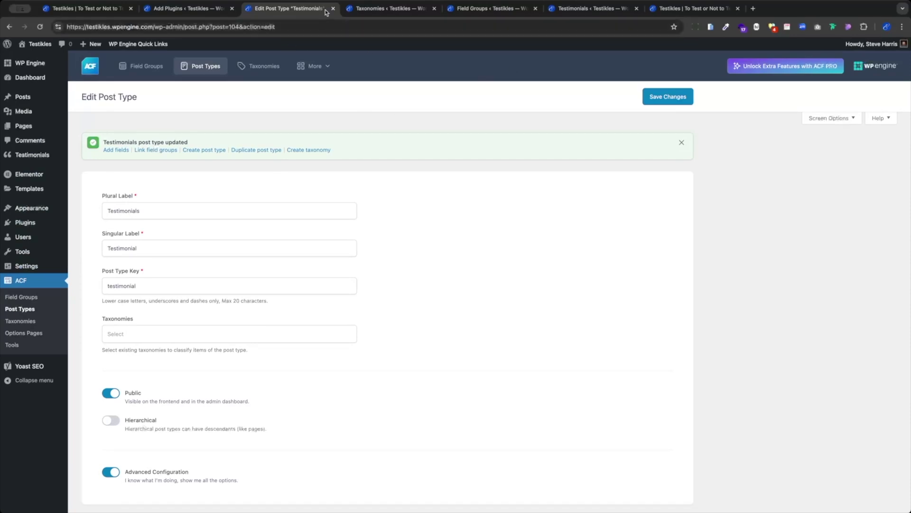
# - Open the Testimonial Categories taxonomy and review its labels, linked post type and advanced visibility settings
pyautogui.click(386, 10)
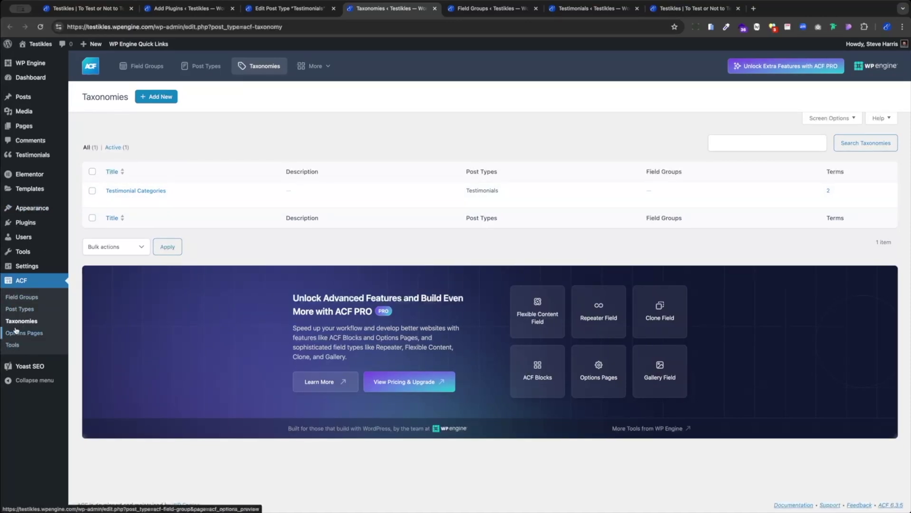
pyautogui.click(119, 193)
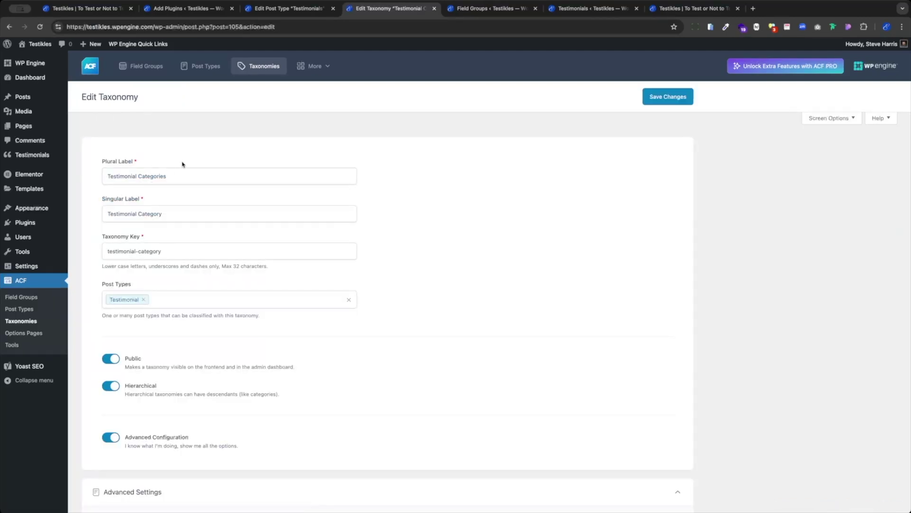
pyautogui.scroll(-1, 391, 195)
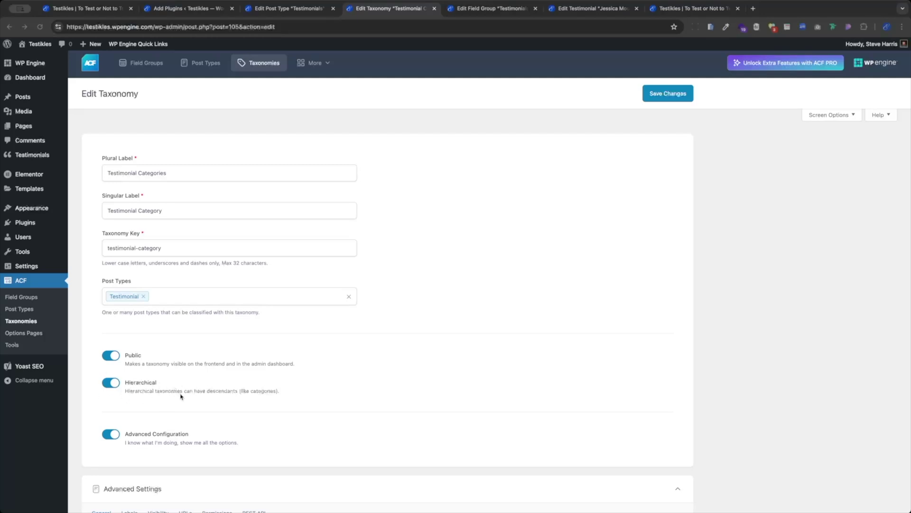
pyautogui.scroll(-5, 238, 284)
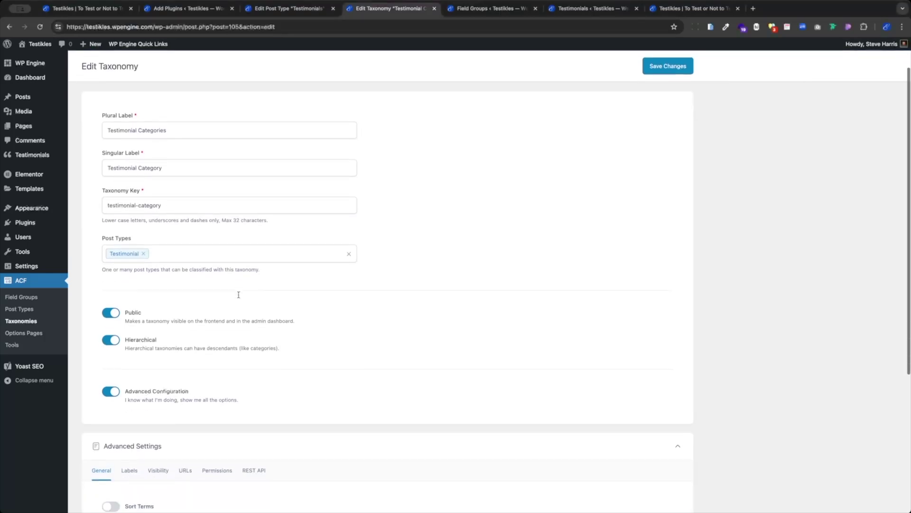
pyautogui.scroll(-4, 239, 298)
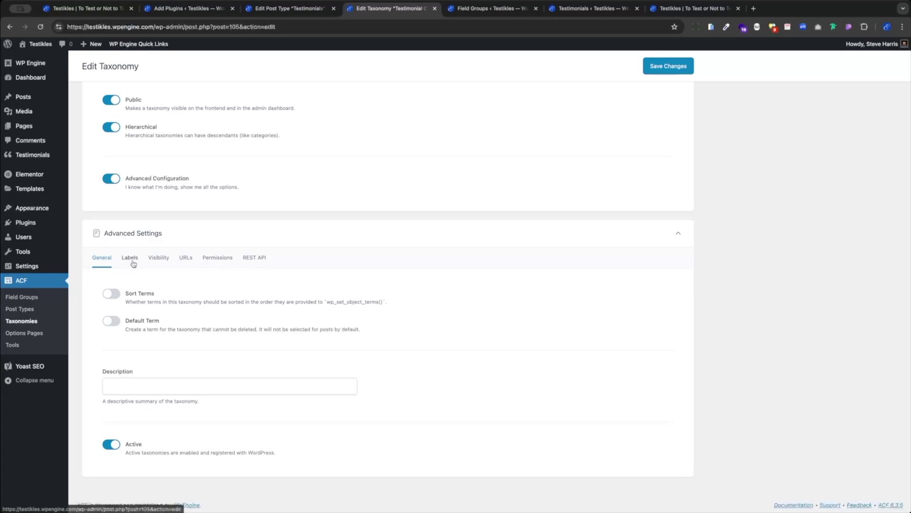
pyautogui.click(159, 258)
pyautogui.scroll(-3, 362, 291)
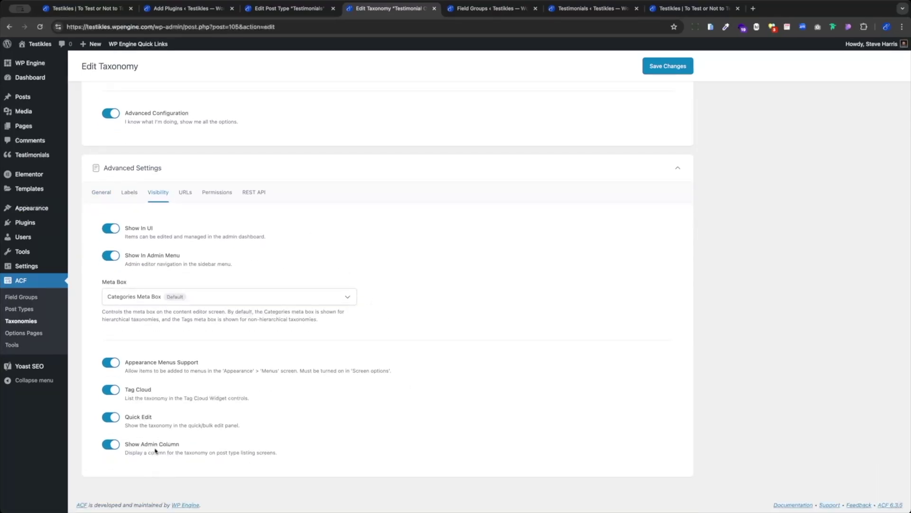
# - Check the categories column of the Testimonials list in a separate tab, and save the Testimonial Categories taxonomy
pyautogui.keyDown('super'); pyautogui.click(31, 156); pyautogui.keyUp('super')
pyautogui.click(486, 8)
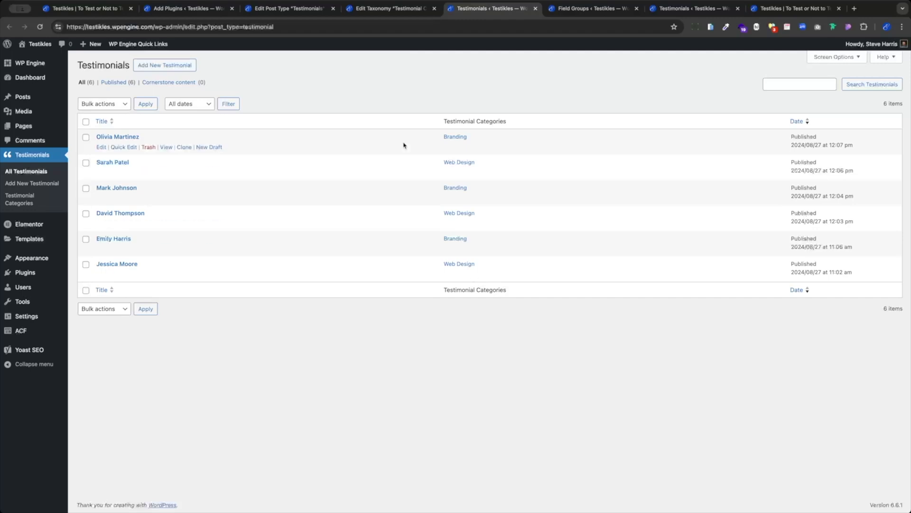
pyautogui.click(408, 9)
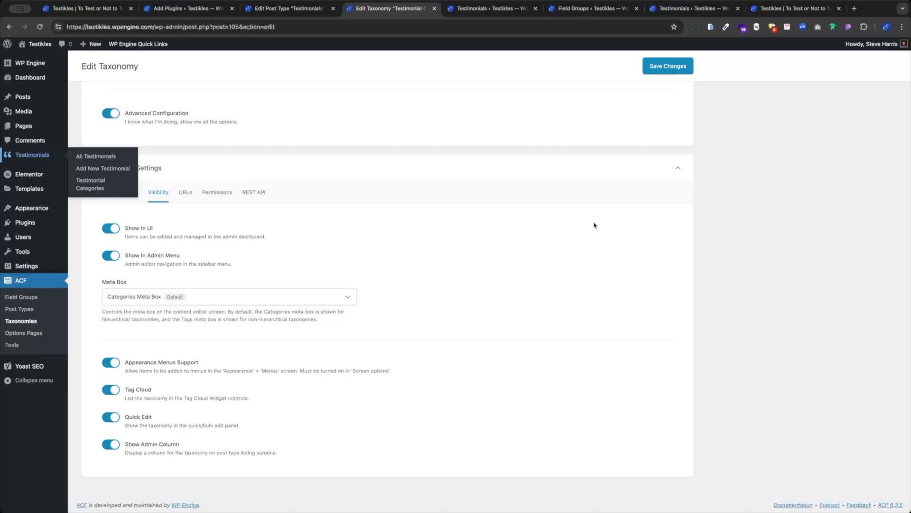
pyautogui.click(669, 69)
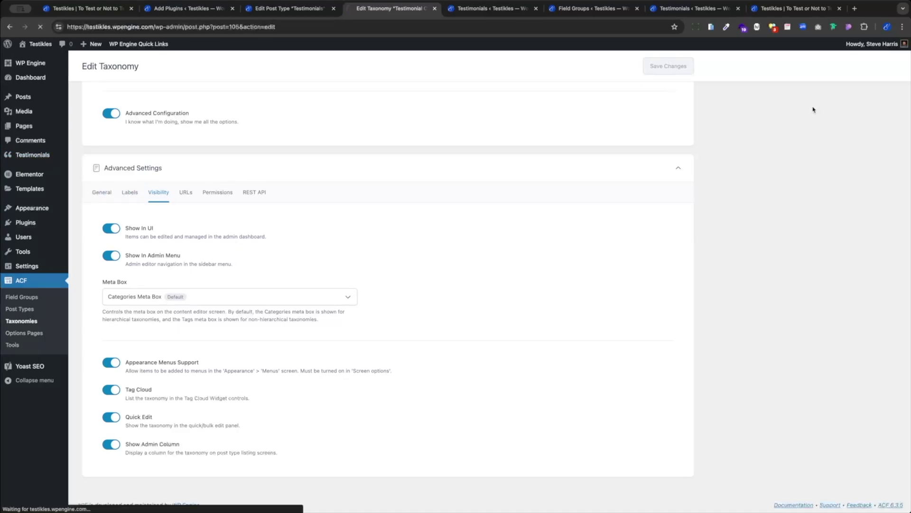
pyautogui.middleClick(494, 8)
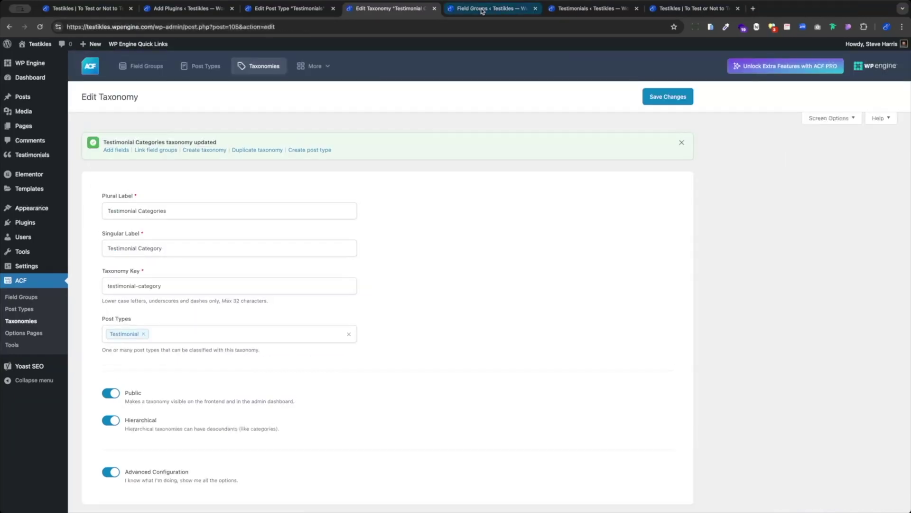
# - Examine the testimonial cards on the site's front page to see which custom fields they need
pyautogui.click(491, 10)
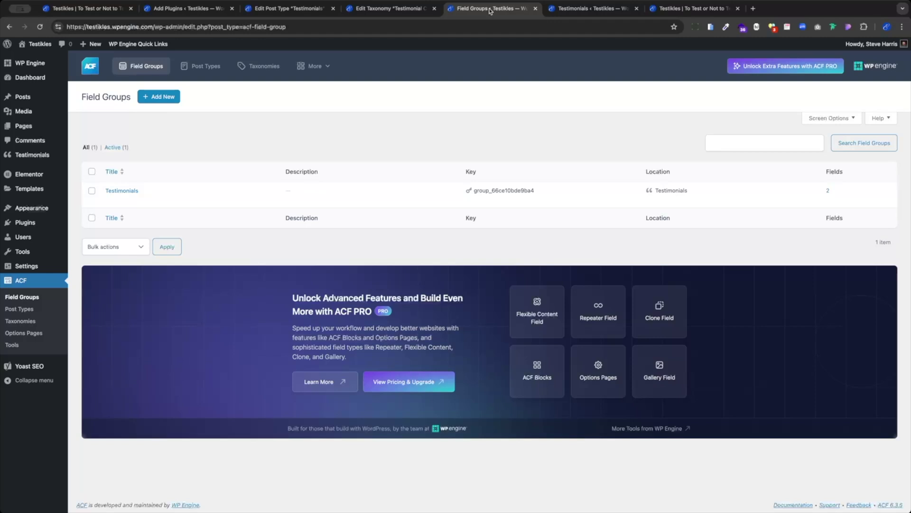
pyautogui.click(75, 9)
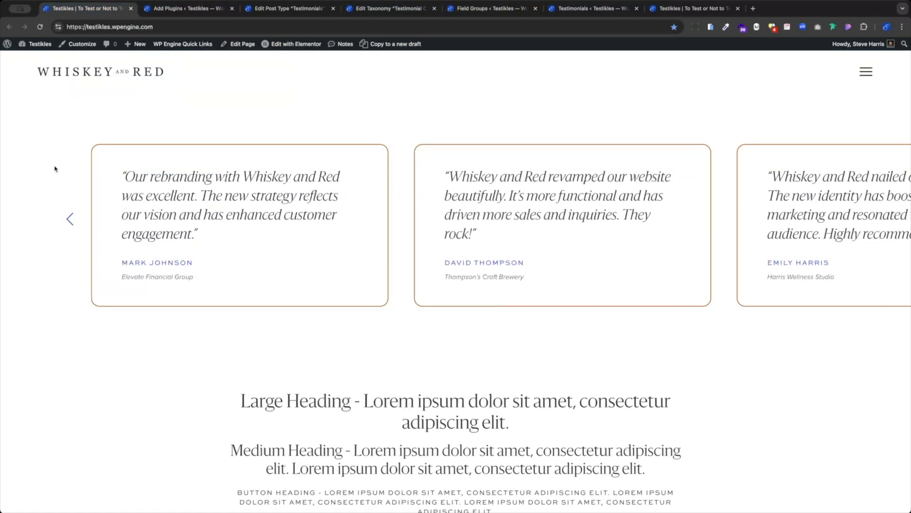
pyautogui.moveTo(125, 176); pyautogui.dragTo(175, 195)
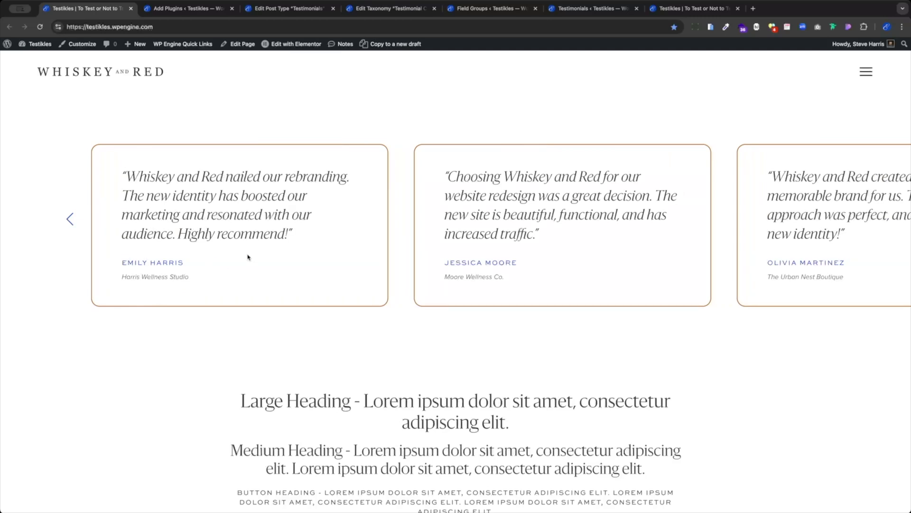
# - Open the Testimonials field group and examine the Business Name field's type, label and name
pyautogui.click(471, 8)
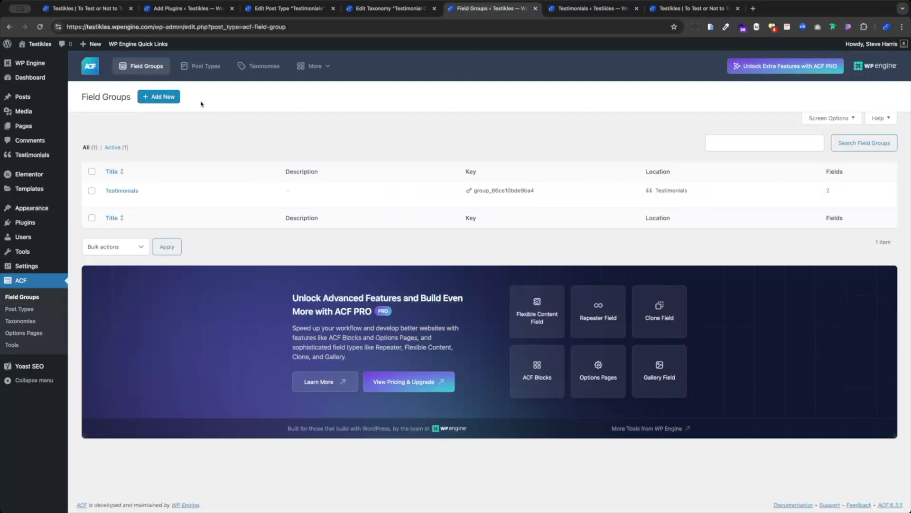
pyautogui.click(122, 190)
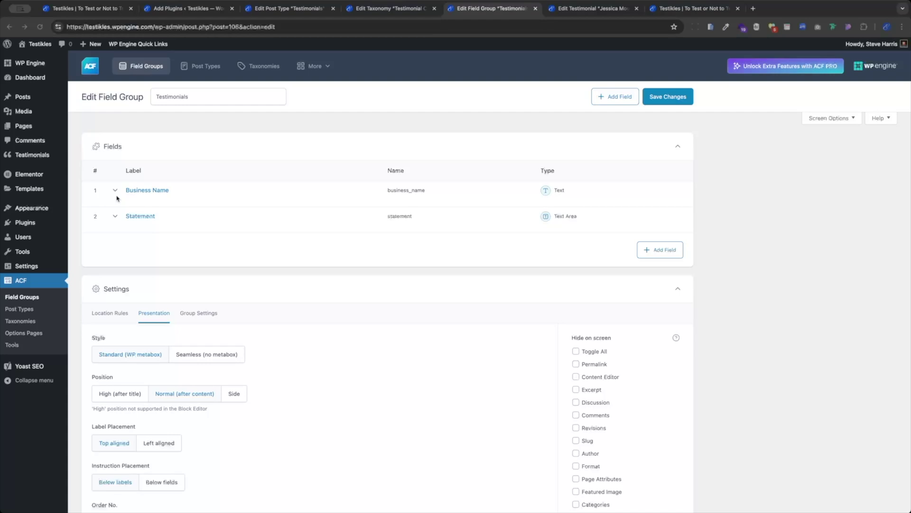
pyautogui.click(115, 191)
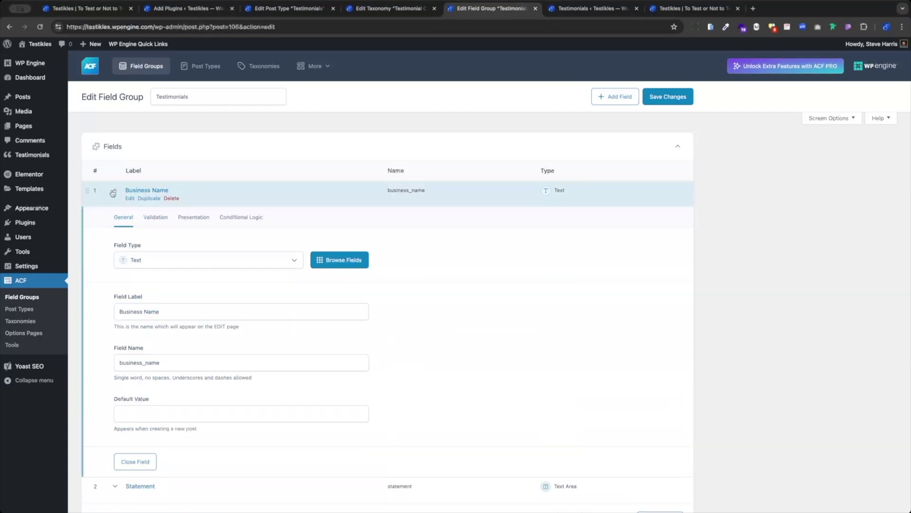
pyautogui.scroll(-1, 123, 209)
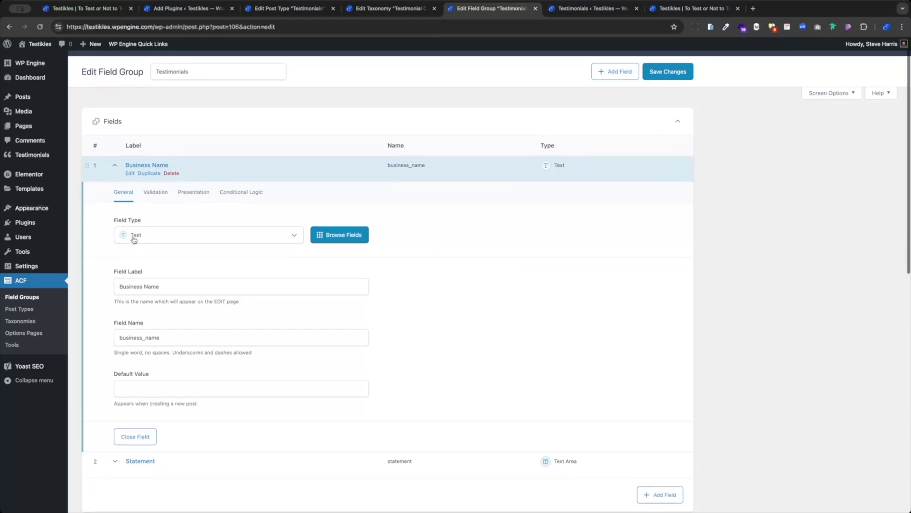
pyautogui.scroll(-2, 171, 239)
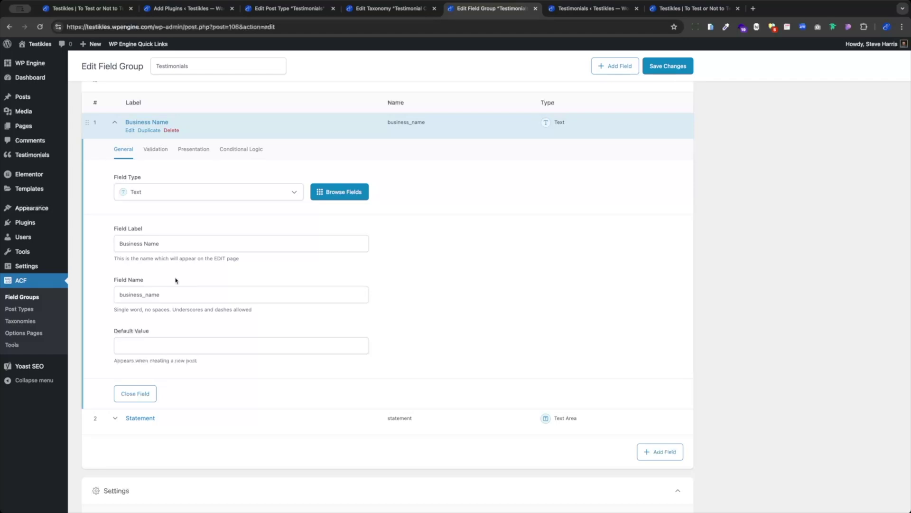
# - Expand the Statement field and examine its settings and the available field types
pyautogui.click(115, 418)
pyautogui.scroll(-10, 348, 285)
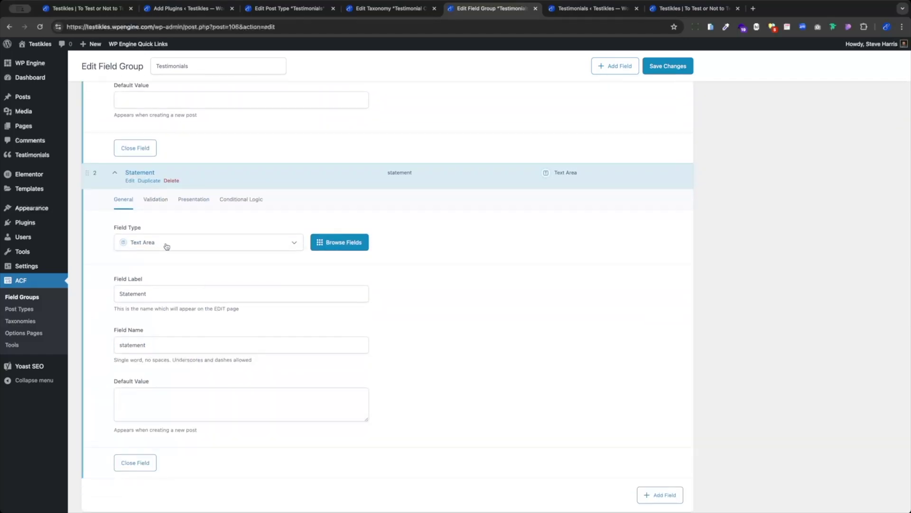
pyautogui.click(167, 245)
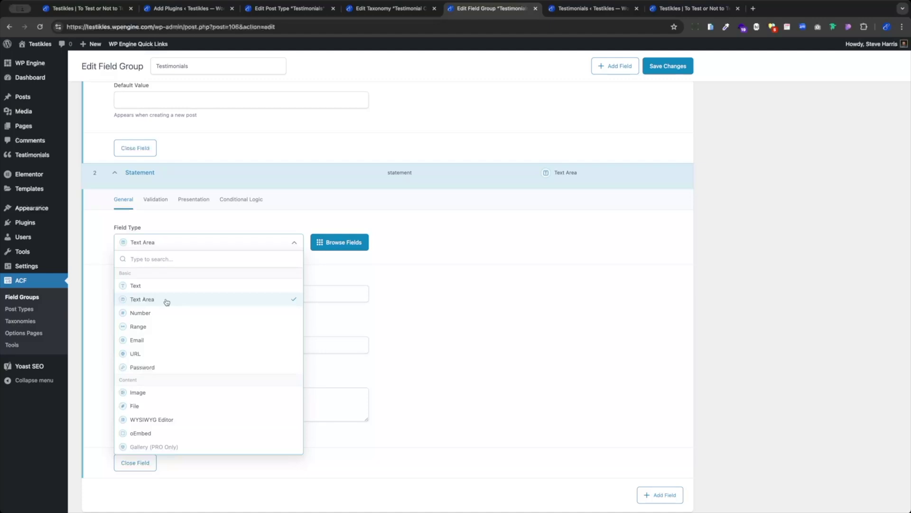
pyautogui.click(485, 288)
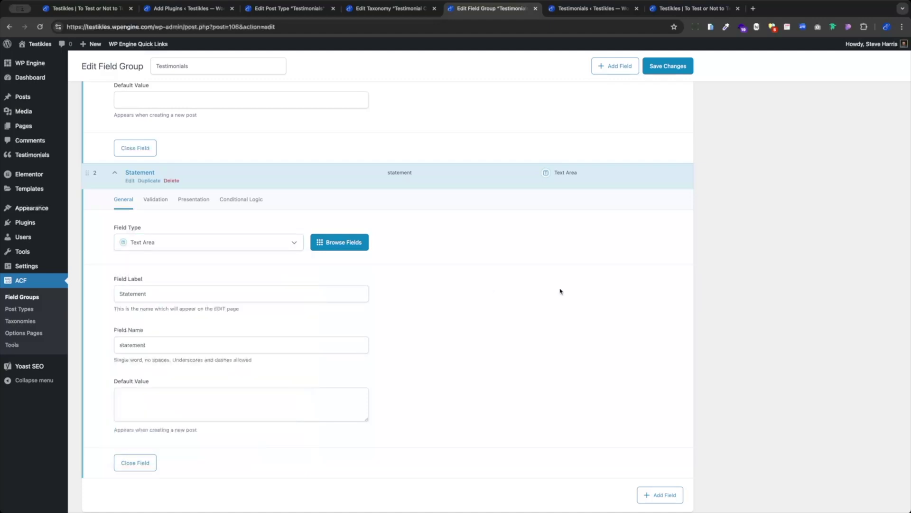
pyautogui.scroll(10, 485, 336)
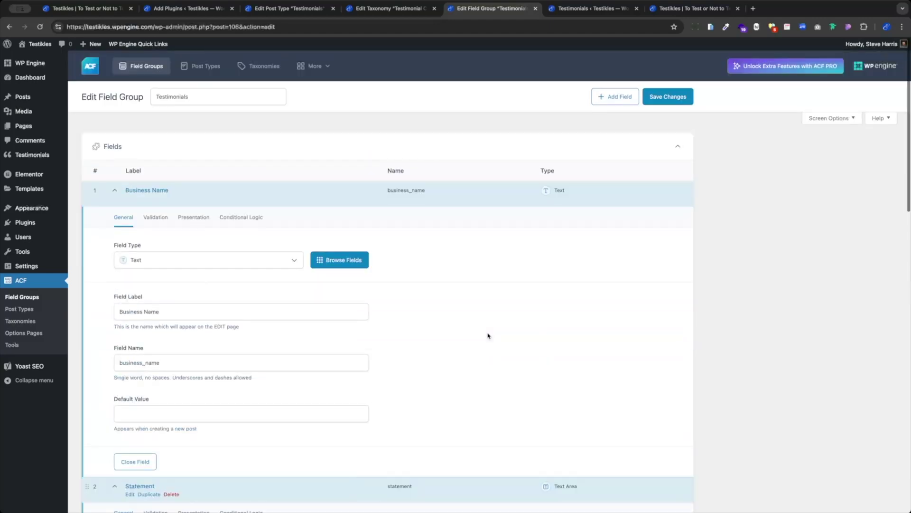
# - Collapse the Business Name and Statement fields and examine the field group's location rules and presentation settings
pyautogui.click(115, 192)
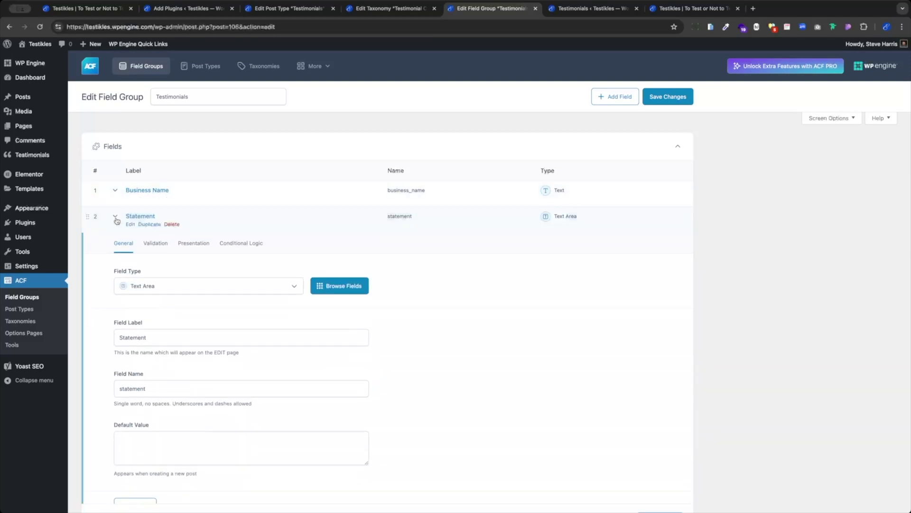
pyautogui.click(115, 211)
pyautogui.scroll(-1, 345, 217)
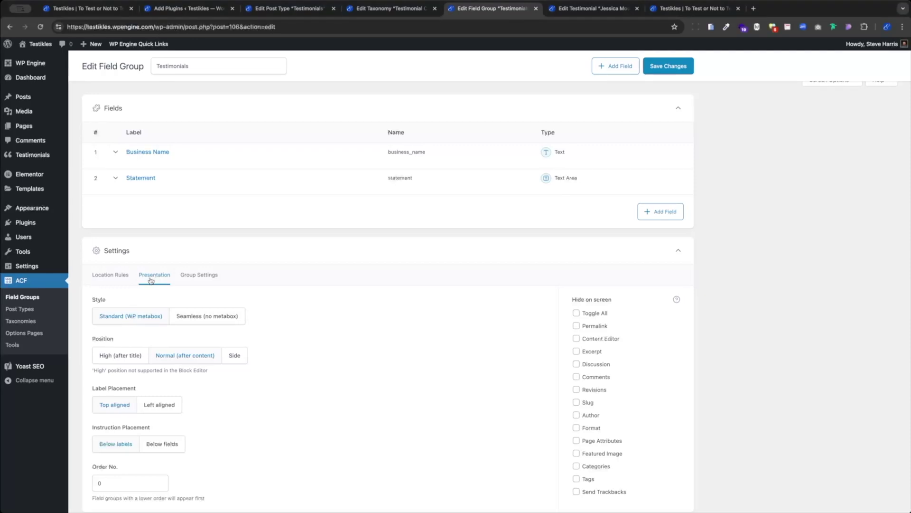
pyautogui.click(114, 277)
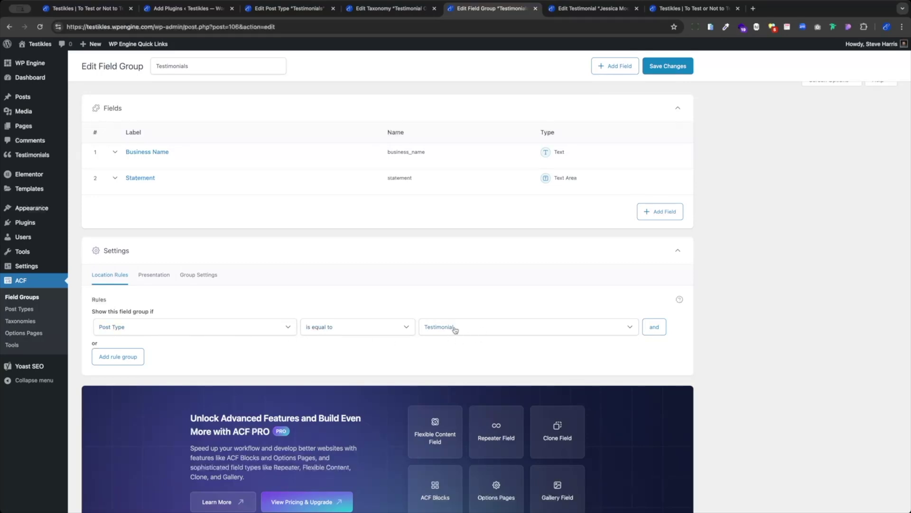
pyautogui.click(153, 275)
pyautogui.scroll(-2, 323, 285)
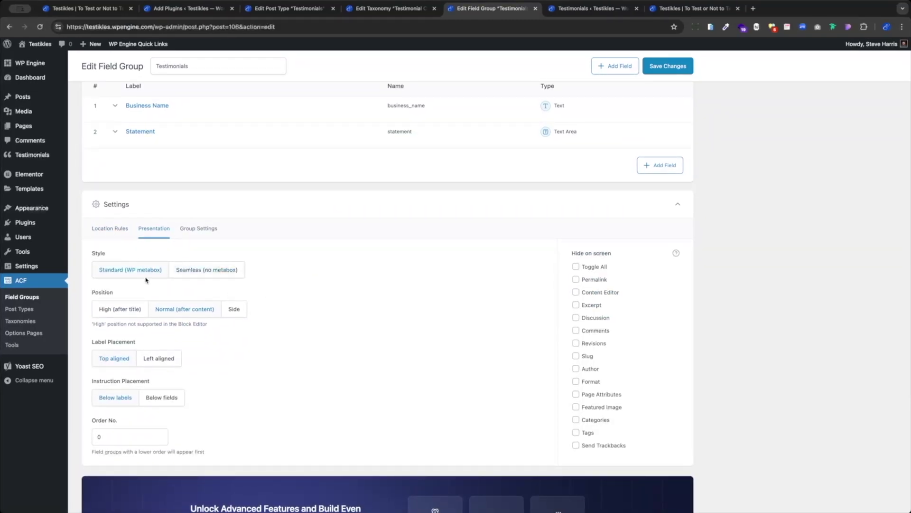
pyautogui.scroll(4, 304, 309)
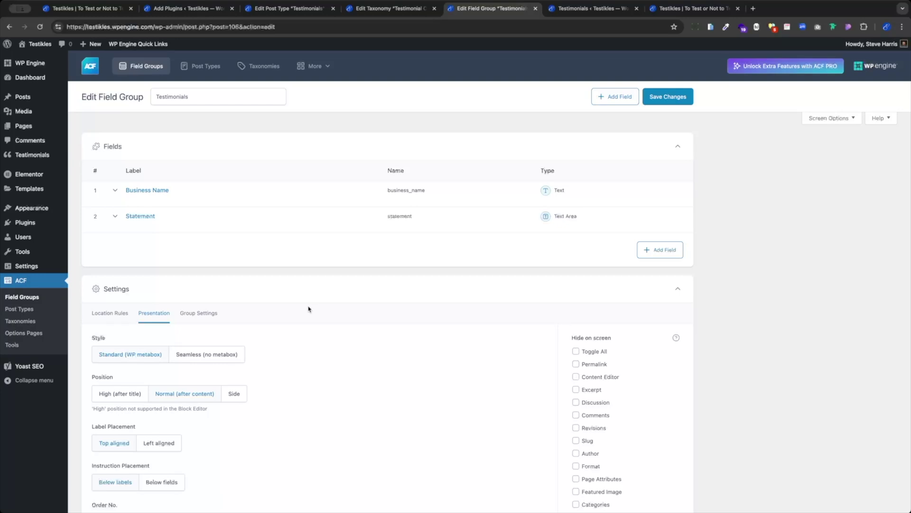
# - Open the oldest entry in the Testimonials list and examine its title, Business Name and Statement fields
pyautogui.click(564, 12)
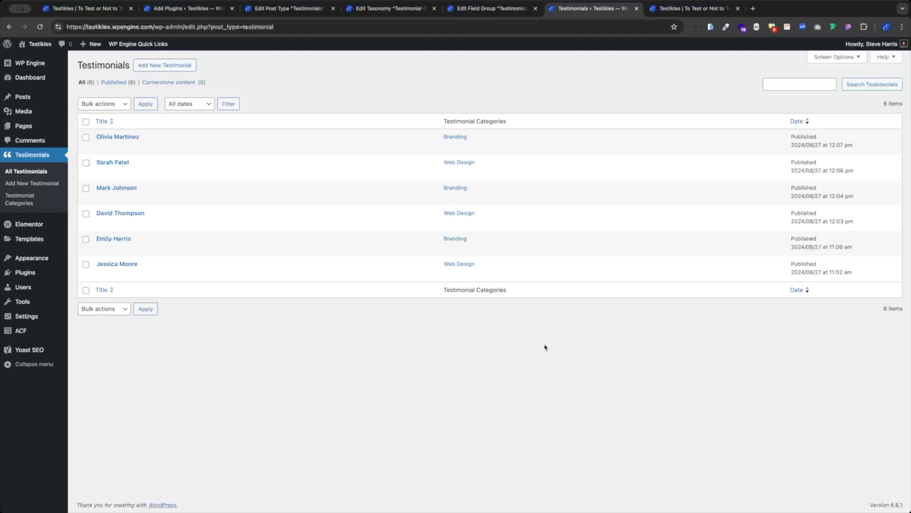
pyautogui.click(114, 266)
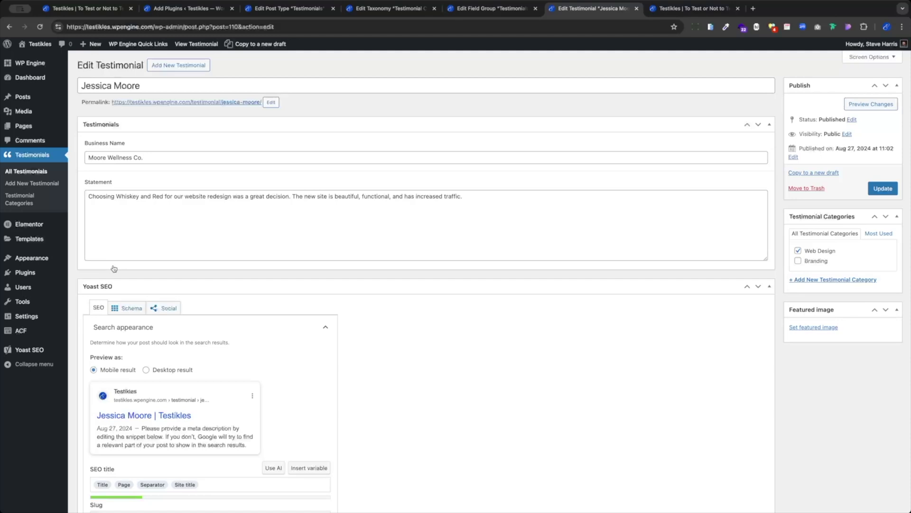
pyautogui.click(106, 87)
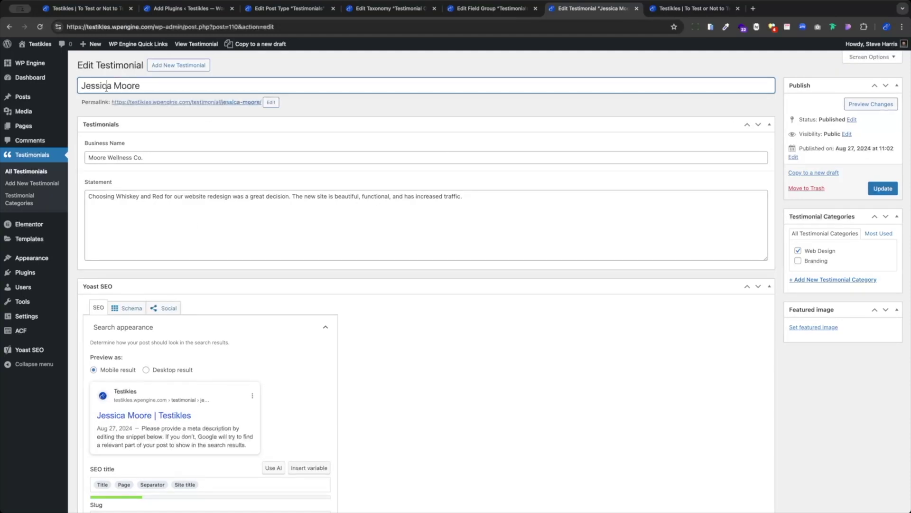
pyautogui.press('super+a')
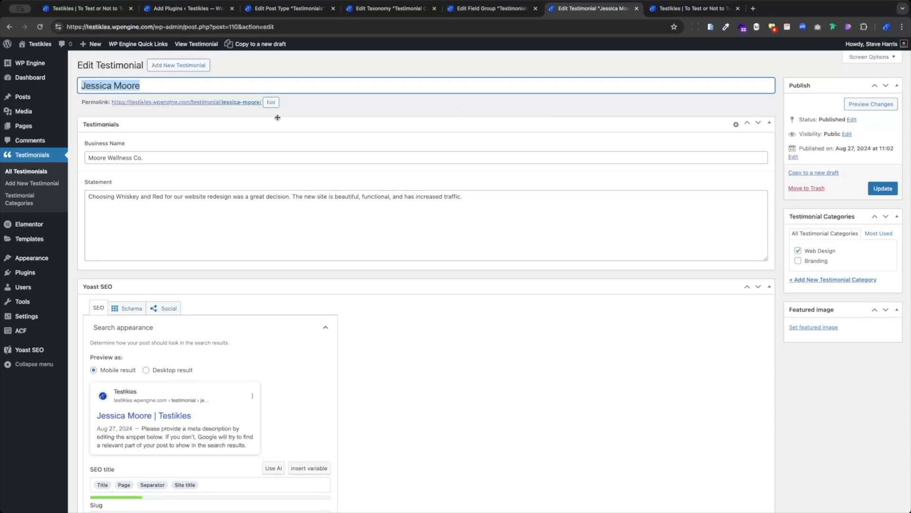
pyautogui.tripleClick(115, 158)
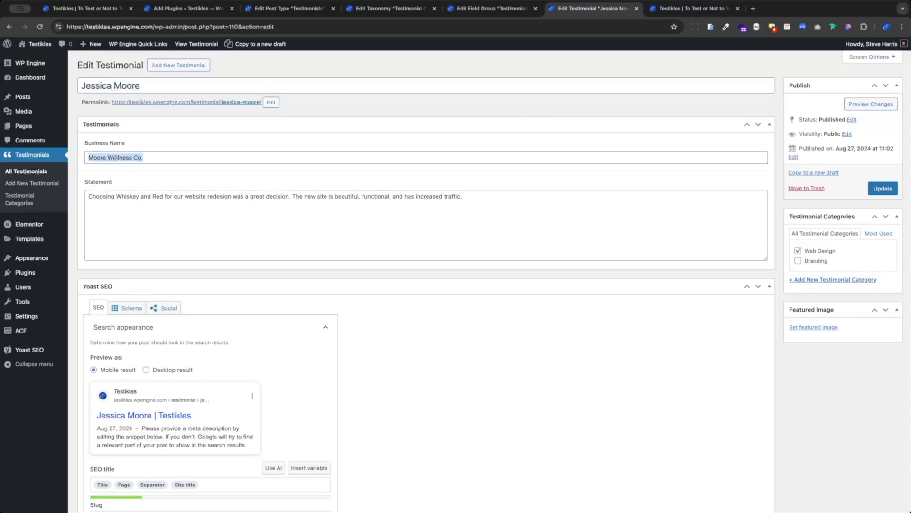
pyautogui.click(294, 201)
pyautogui.tripleClick(337, 198)
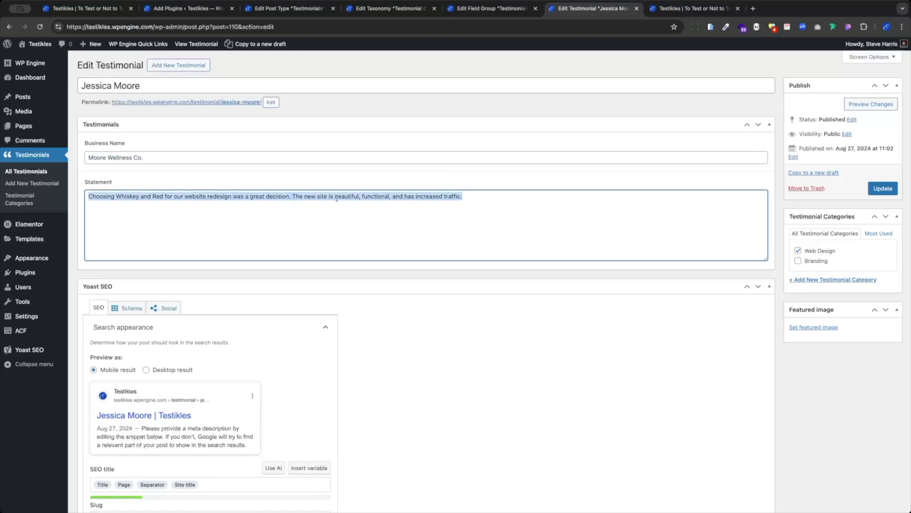
pyautogui.click(505, 201)
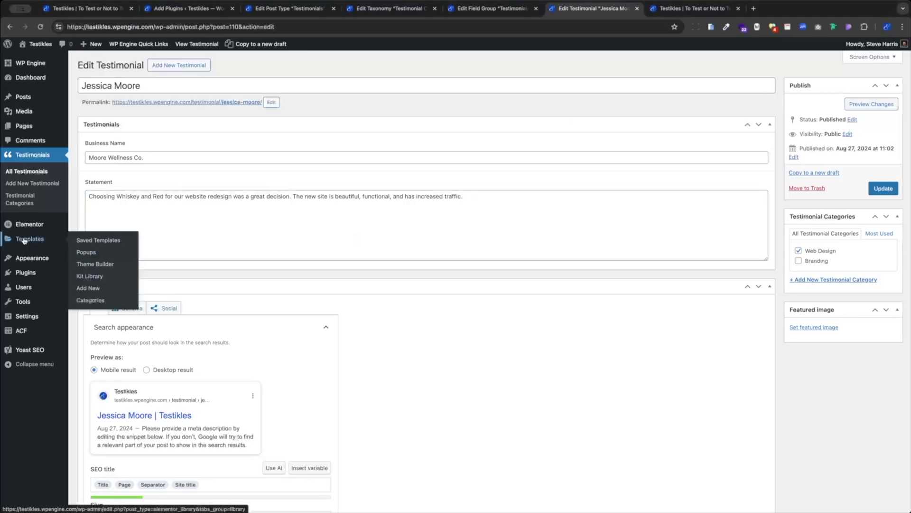
# - Create an Elementor Loop Item template named "Testimonial Feed" with Posts as its source, and dismiss the template library
pyautogui.click(24, 239)
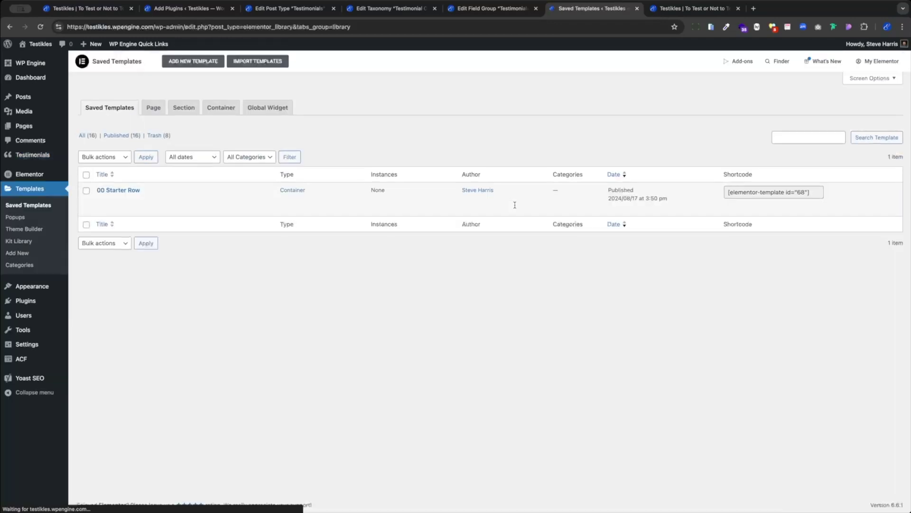
pyautogui.click(192, 61)
pyautogui.click(524, 274)
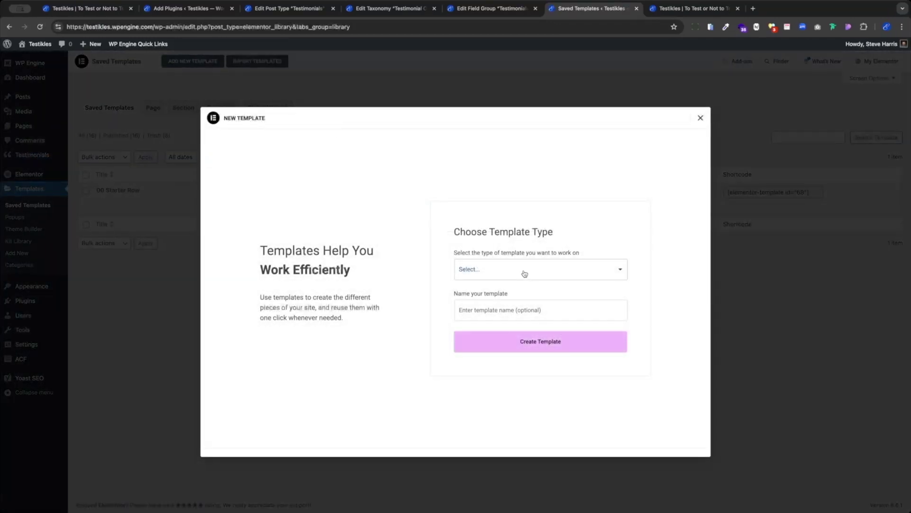
pyautogui.click(466, 334)
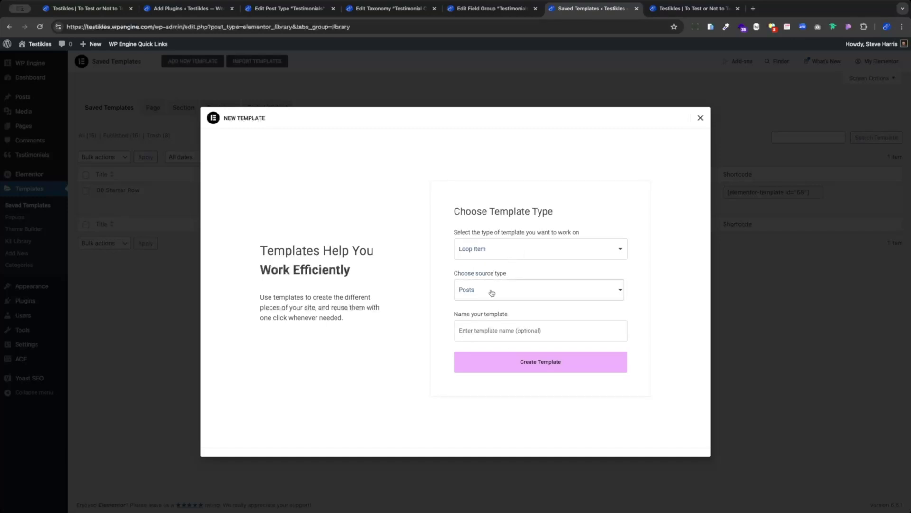
pyautogui.click(497, 333)
pyautogui.write('Testimonial Feed')
pyautogui.click(521, 364)
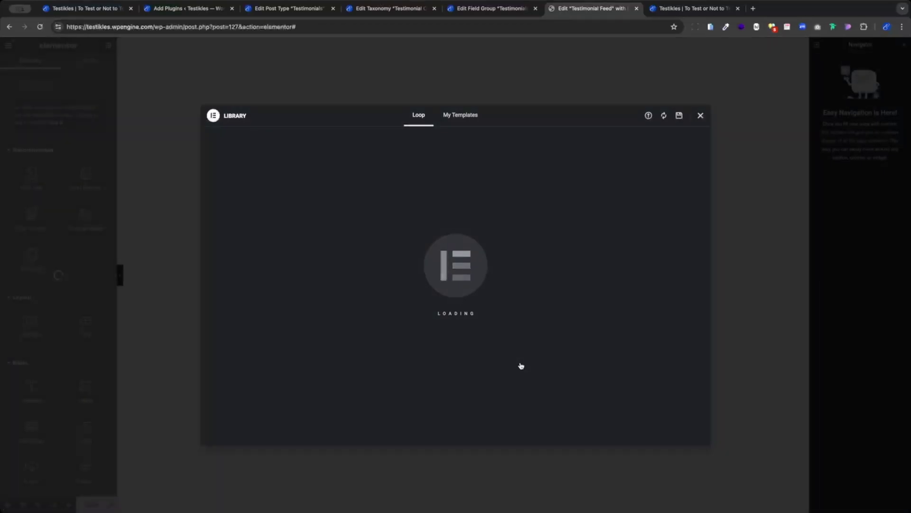
pyautogui.click(700, 116)
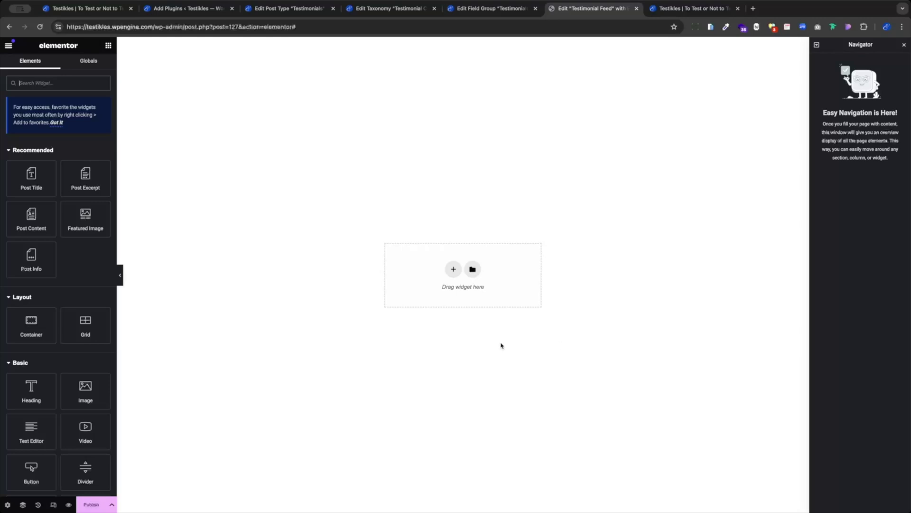
# - Set the loop item's preview source to the testimonial posts and apply the preview
pyautogui.click(7, 506)
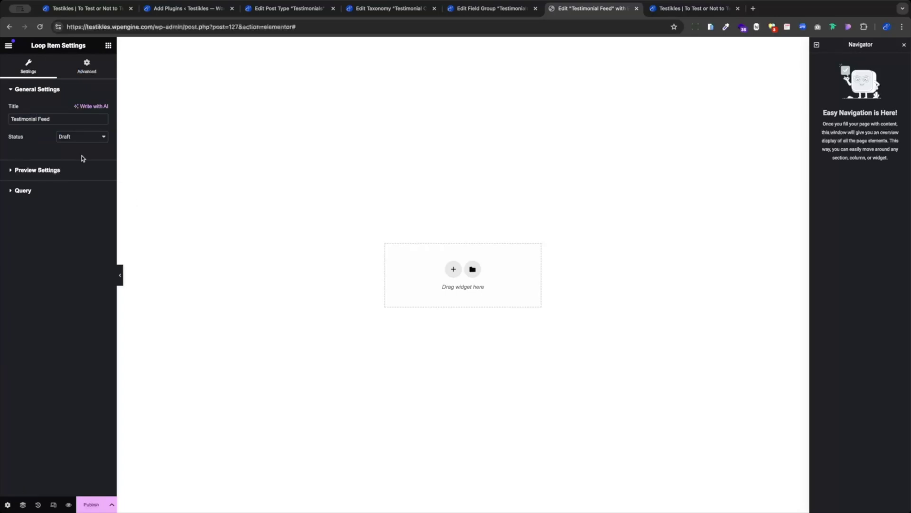
pyautogui.click(47, 170)
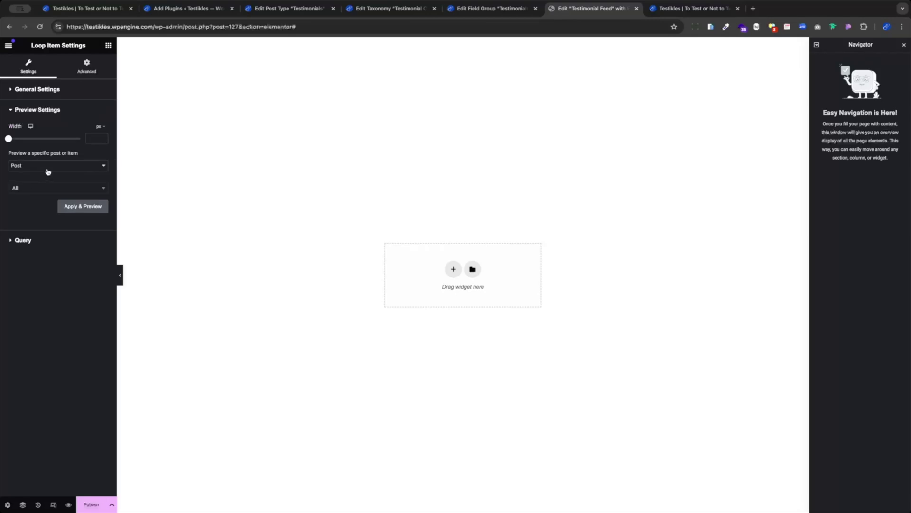
pyautogui.click(68, 169)
pyautogui.click(63, 187)
pyautogui.click(70, 208)
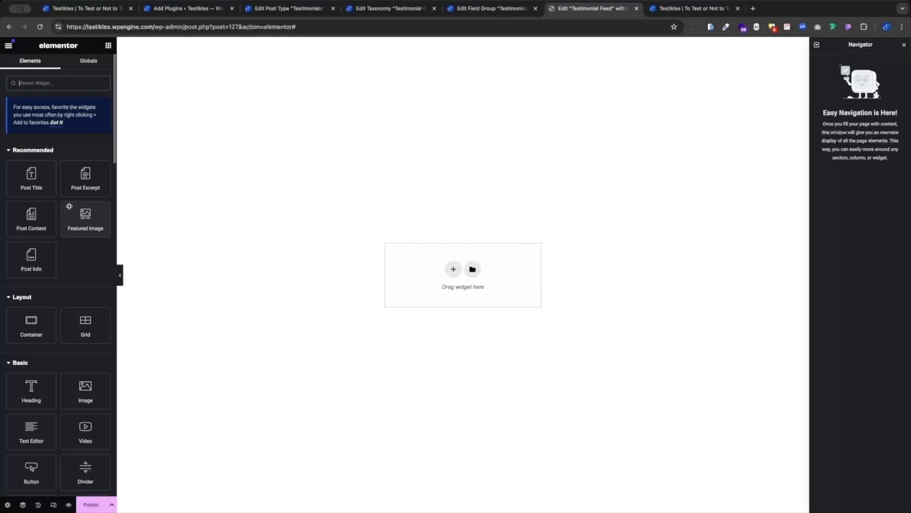
# - Check the testimonial cards on the front page, and link the template heading's title to the ACF field Statement
pyautogui.click(86, 14)
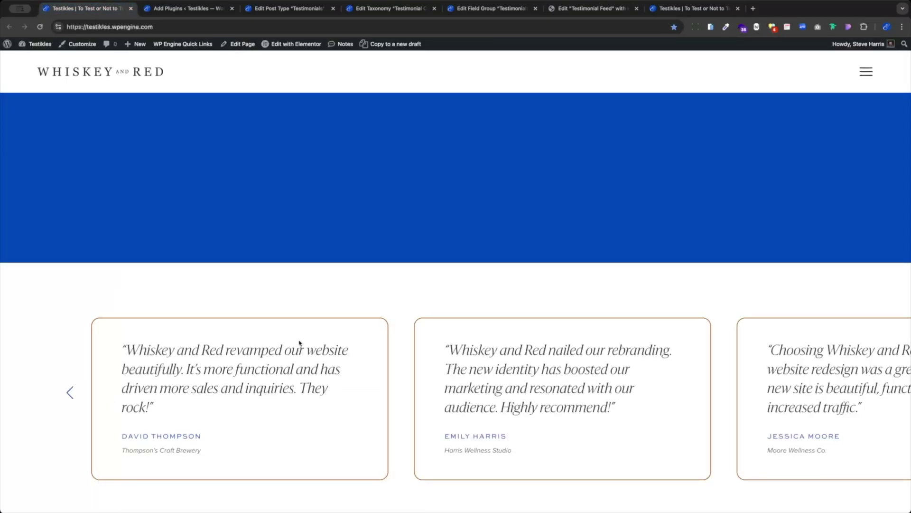
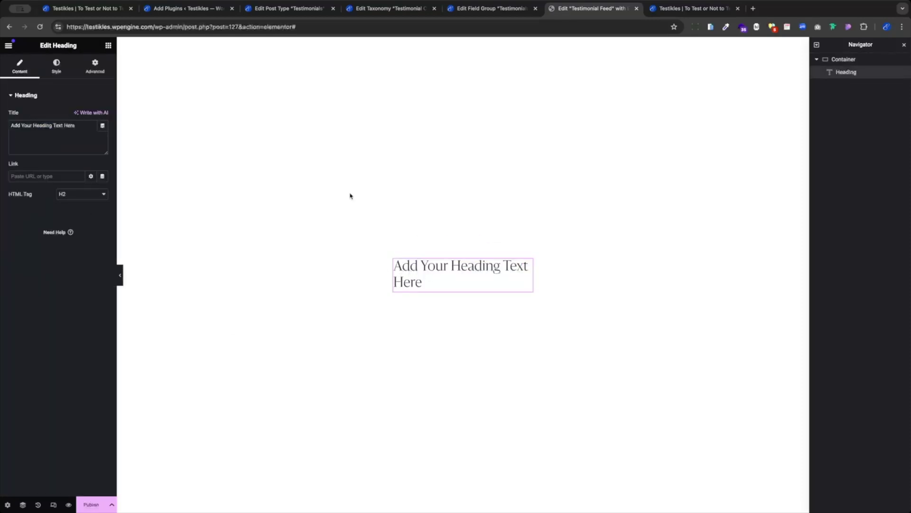
pyautogui.click(102, 126)
pyautogui.scroll(-5, 145, 185)
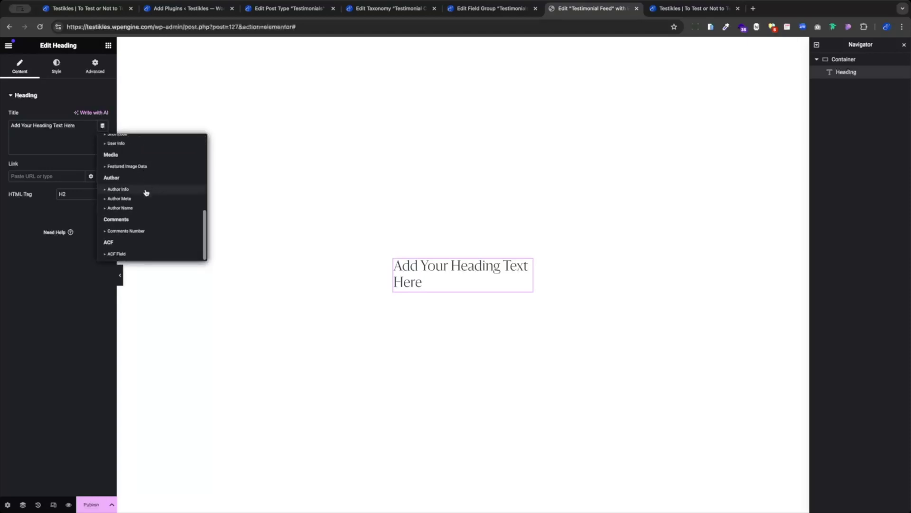
pyautogui.click(127, 257)
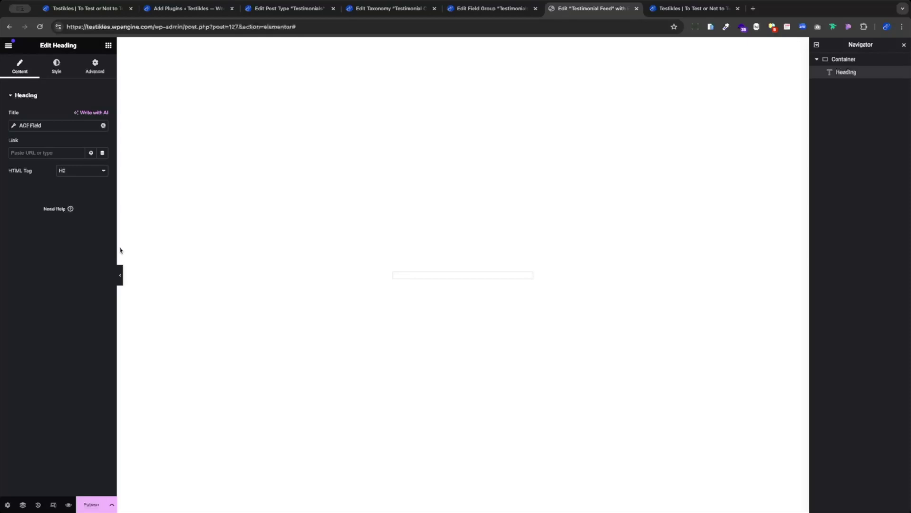
pyautogui.click(47, 125)
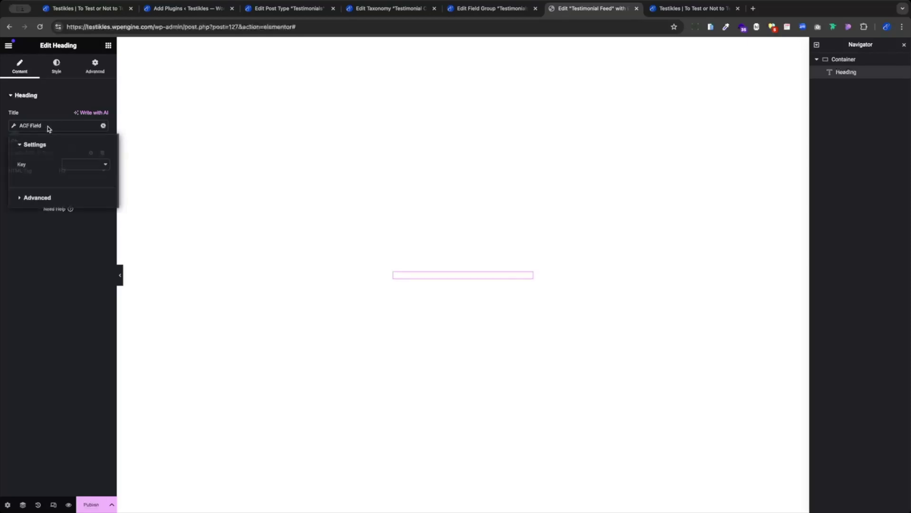
pyautogui.click(87, 185)
pyautogui.click(44, 257)
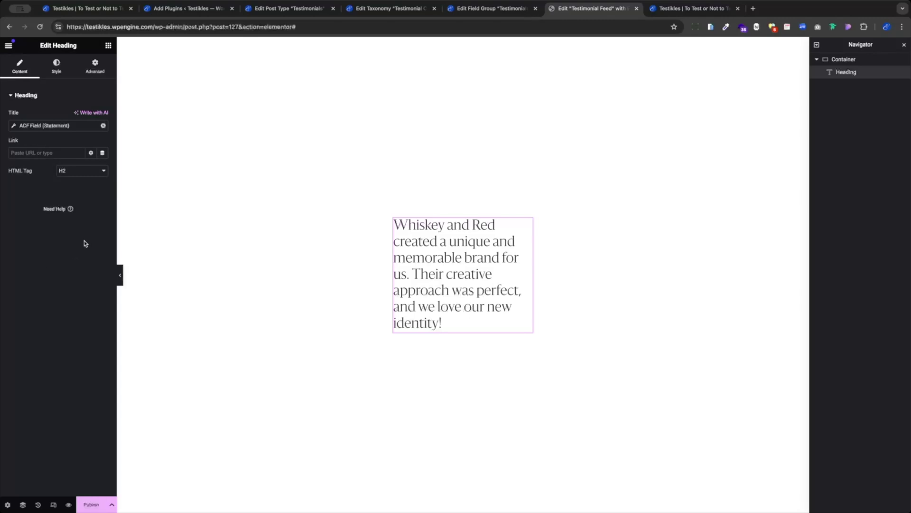
# - Duplicate the statement heading twice within its container
pyautogui.rightClick(433, 289)
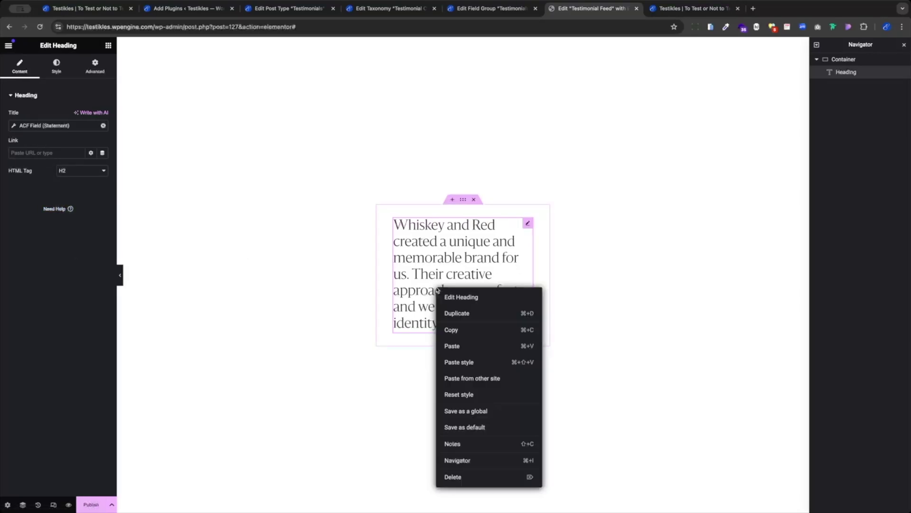
pyautogui.click(458, 314)
pyautogui.rightClick(463, 324)
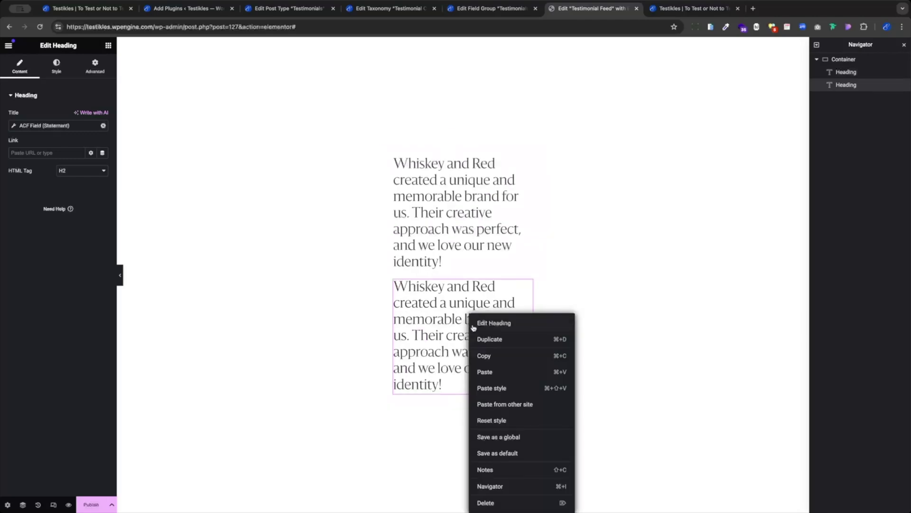
pyautogui.click(506, 342)
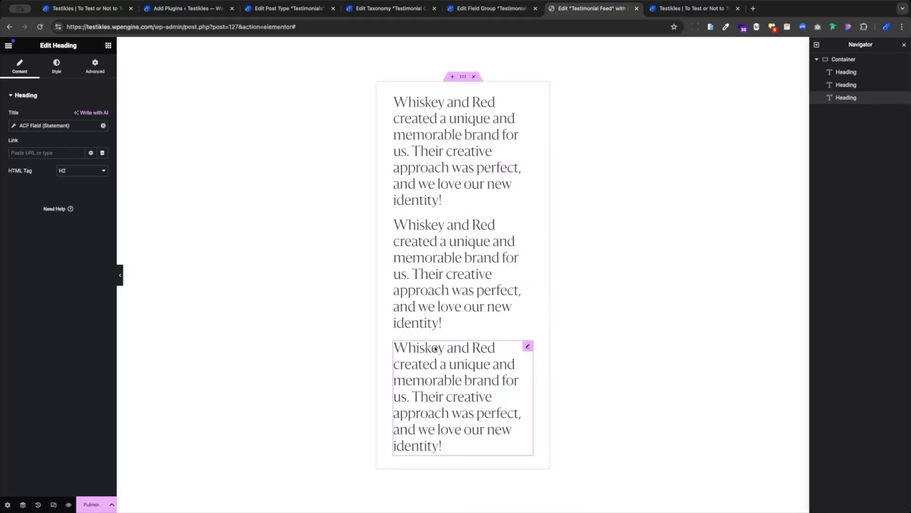
# - Set the ACF field key of the third heading's title to Business Name
pyautogui.click(40, 126)
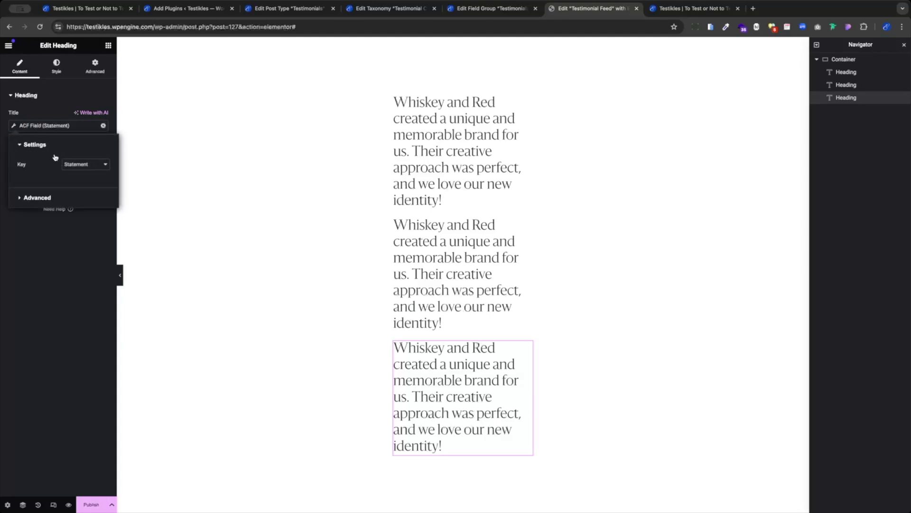
pyautogui.click(76, 166)
pyautogui.click(80, 160)
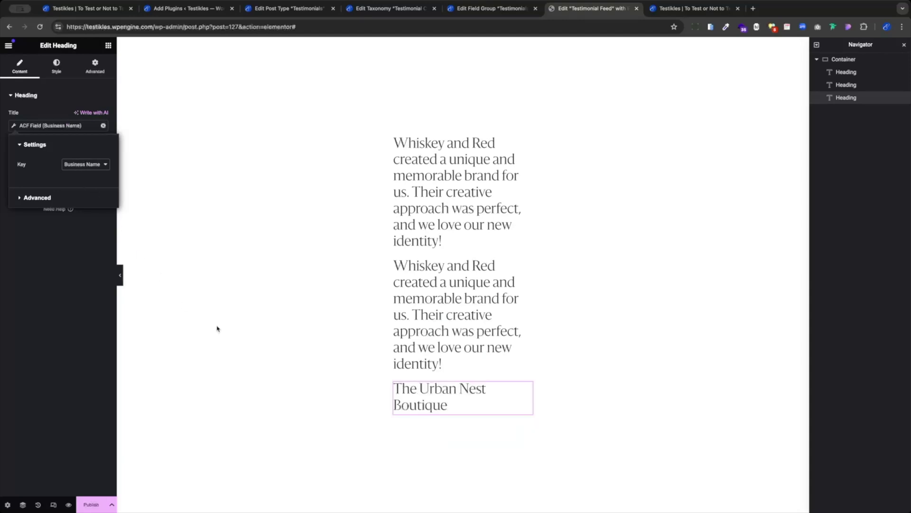
# - Replace the dynamic source of the second heading's title with Post Title
pyautogui.click(437, 312)
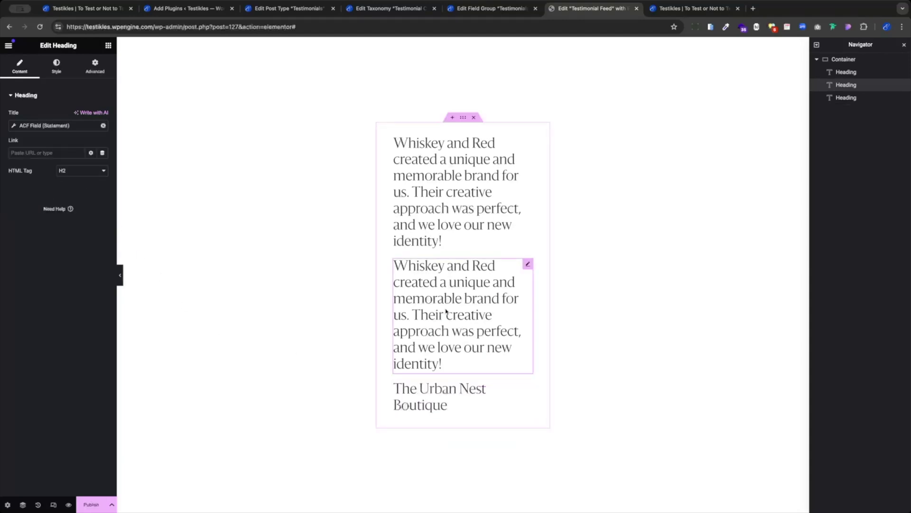
pyautogui.click(103, 126)
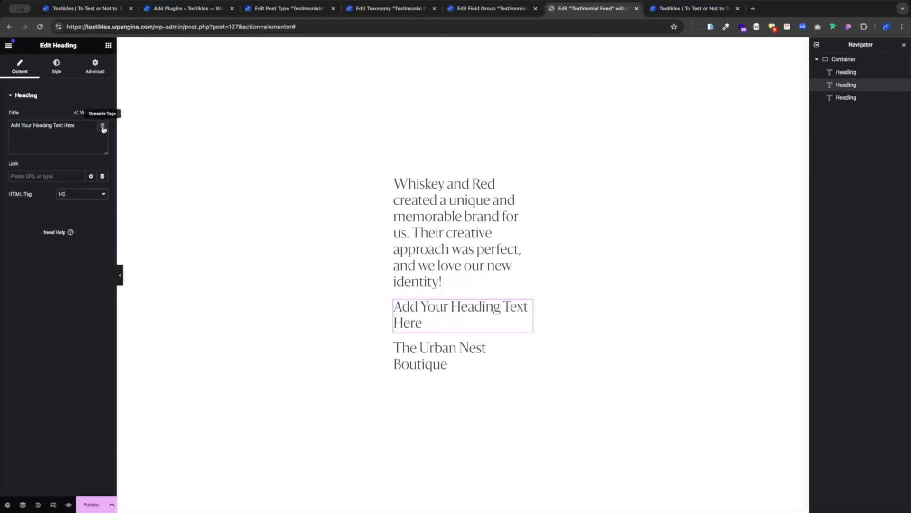
pyautogui.click(103, 127)
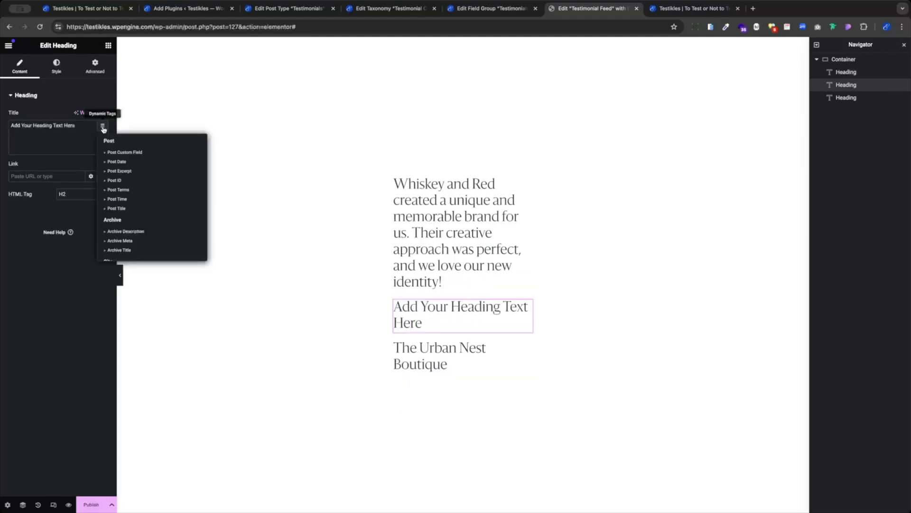
pyautogui.click(131, 209)
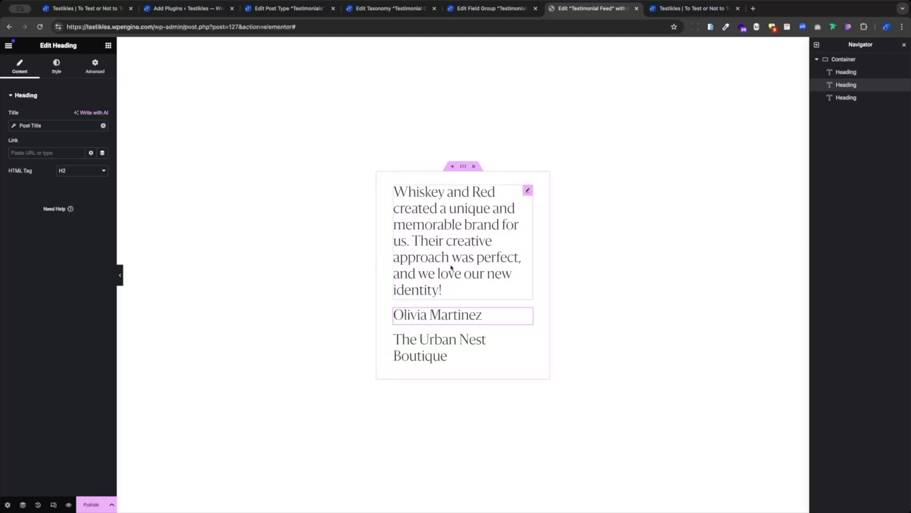
# - Add a quotation mark before and after the statement heading's dynamic text, and publish the loop item template
pyautogui.click(441, 231)
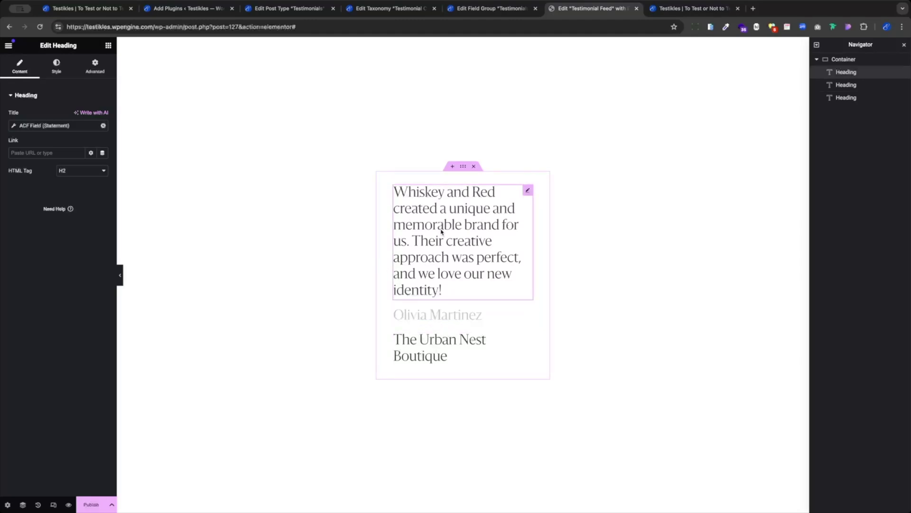
pyautogui.click(35, 125)
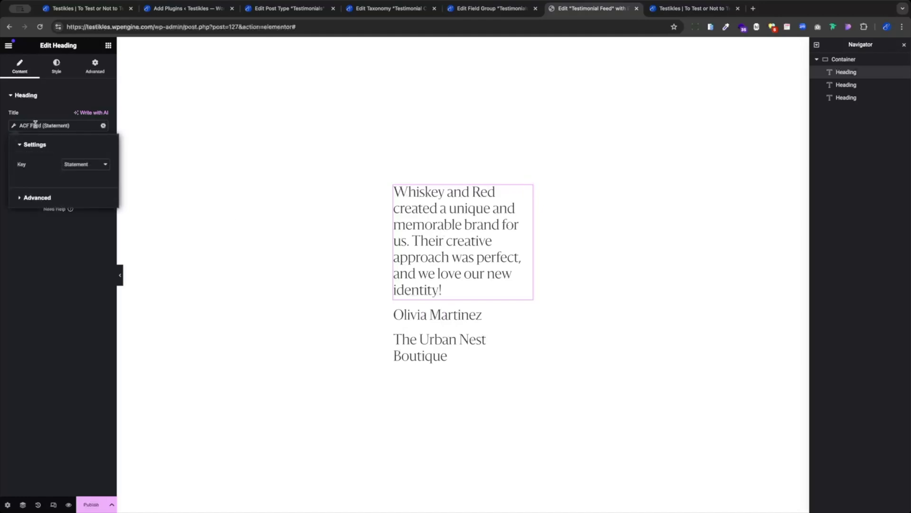
pyautogui.click(34, 198)
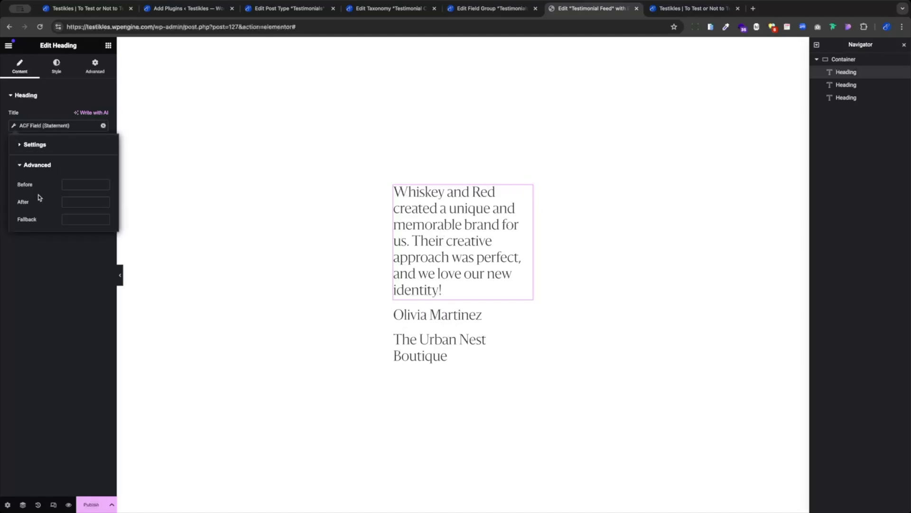
pyautogui.click(68, 184)
pyautogui.write('"')
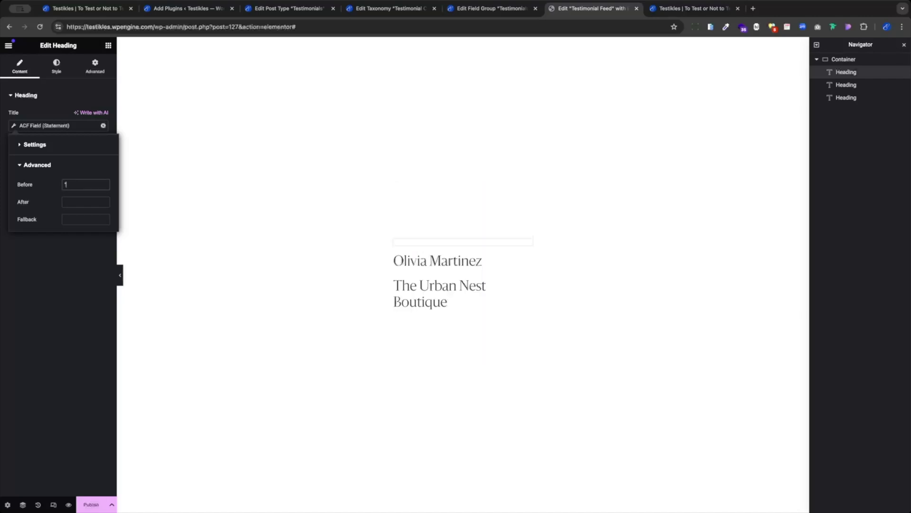
pyautogui.click(76, 202)
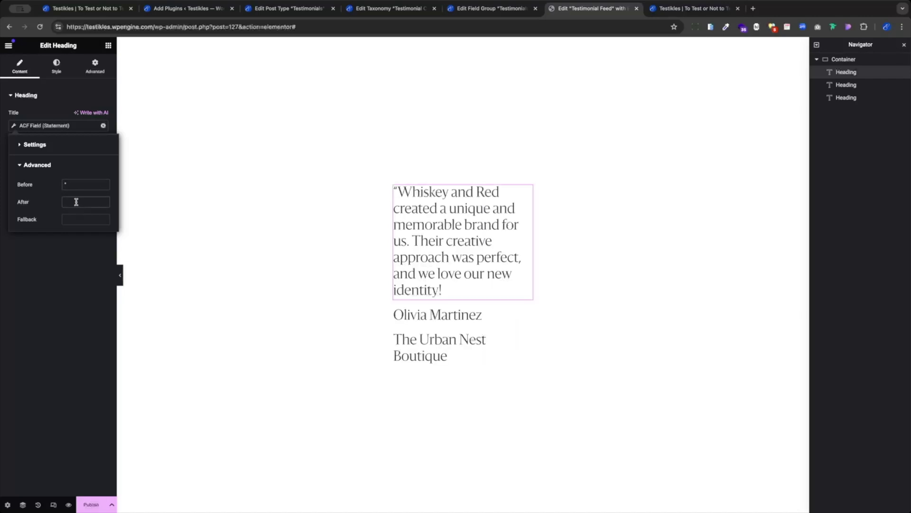
pyautogui.click(50, 309)
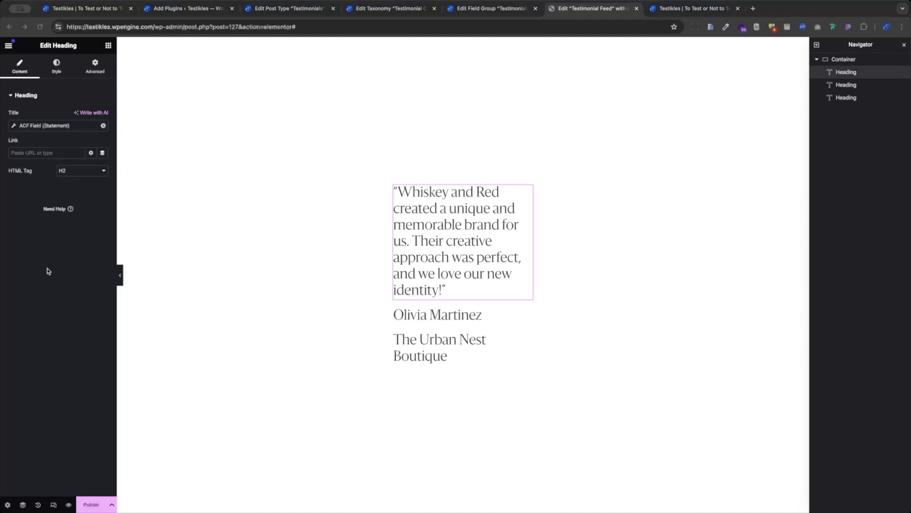
pyautogui.click(90, 505)
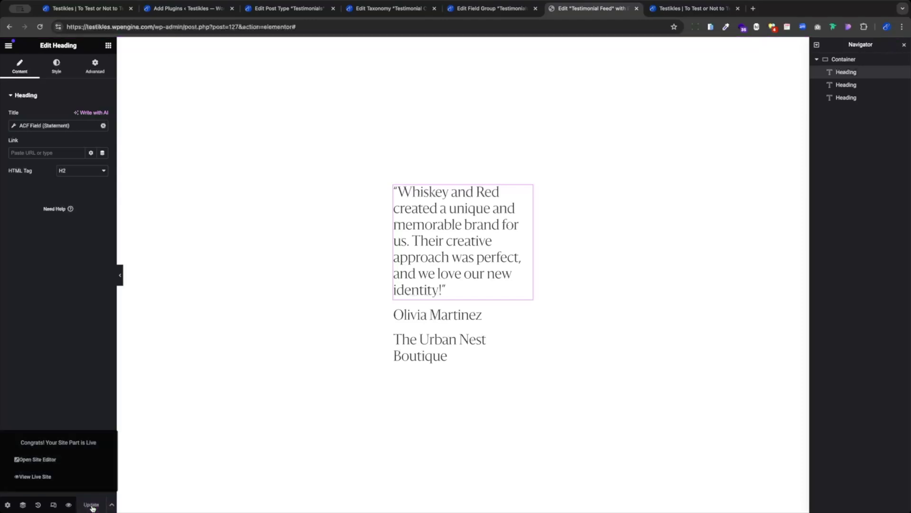
# - Open the home page in the Elementor editor and add a single-column flexbox container between the blue section and the existing testimonials
pyautogui.click(664, 10)
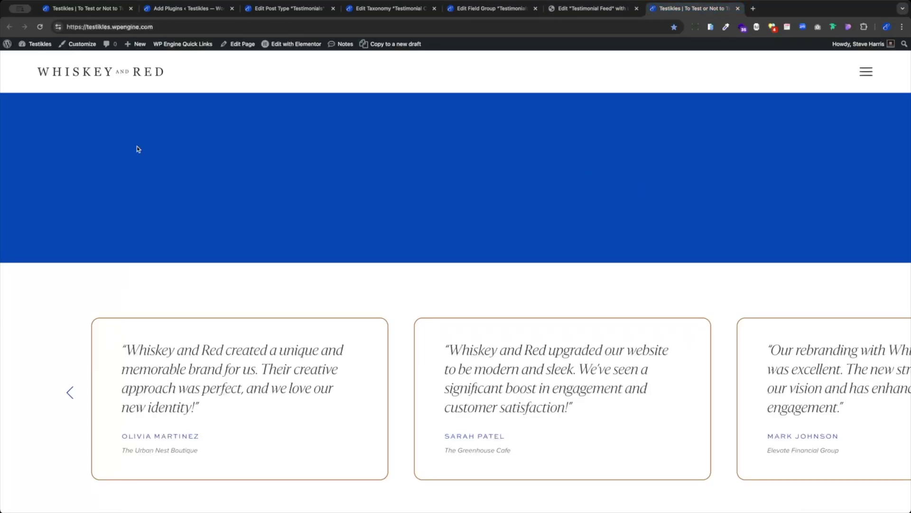
pyautogui.click(295, 44)
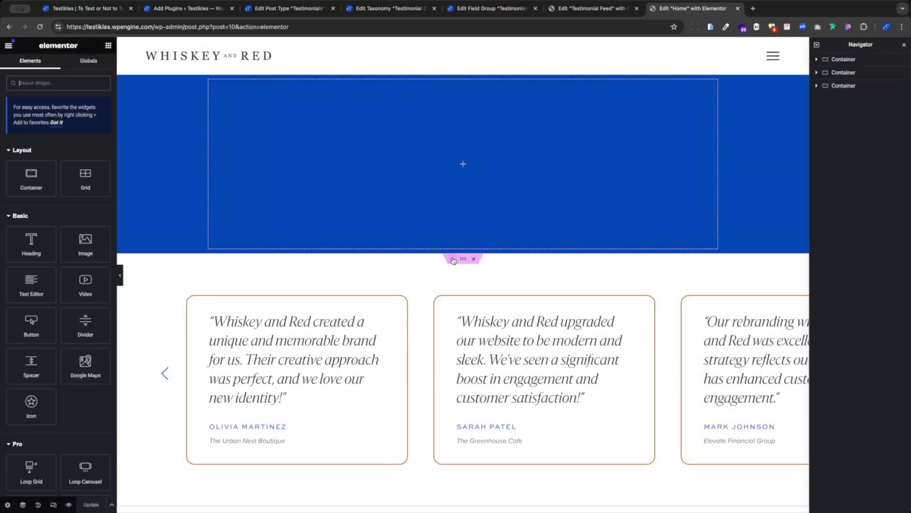
pyautogui.click(453, 260)
pyautogui.click(453, 293)
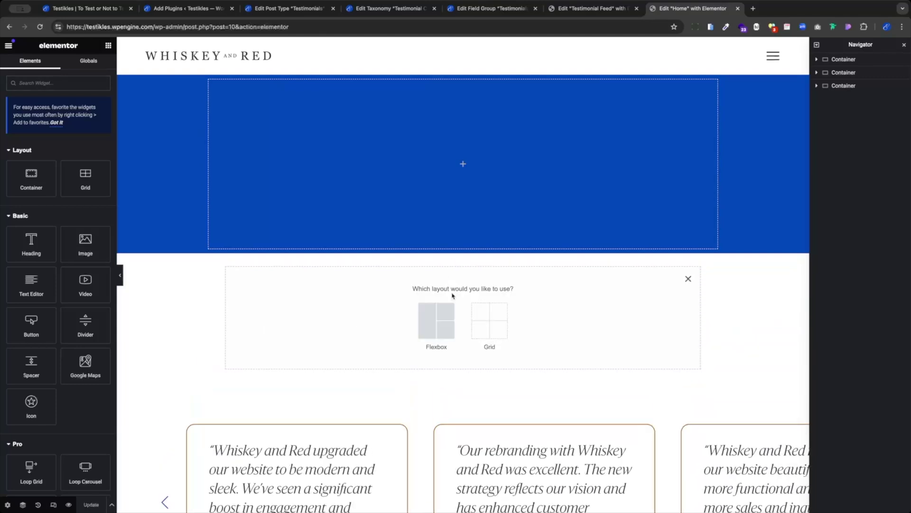
pyautogui.click(440, 318)
pyautogui.click(349, 312)
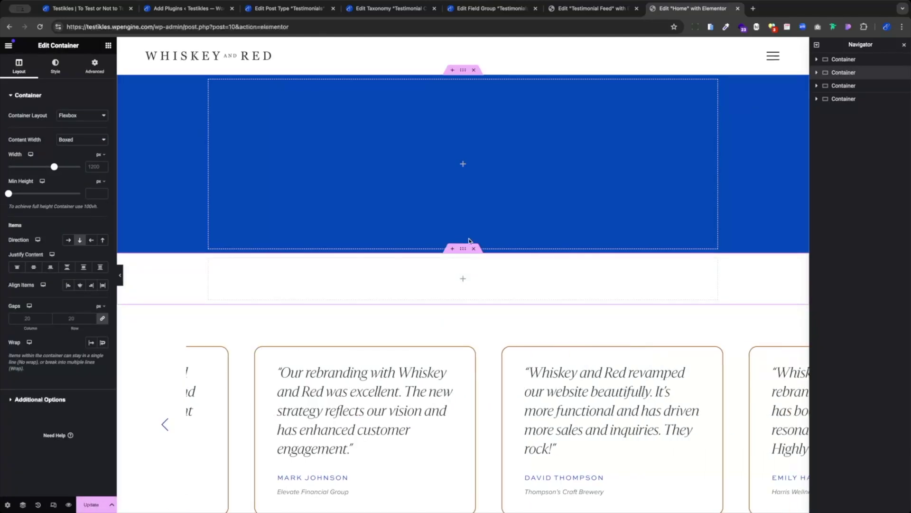
# - Set the new container's padding to 10% on all sides
pyautogui.click(94, 65)
pyautogui.click(101, 146)
pyautogui.click(101, 152)
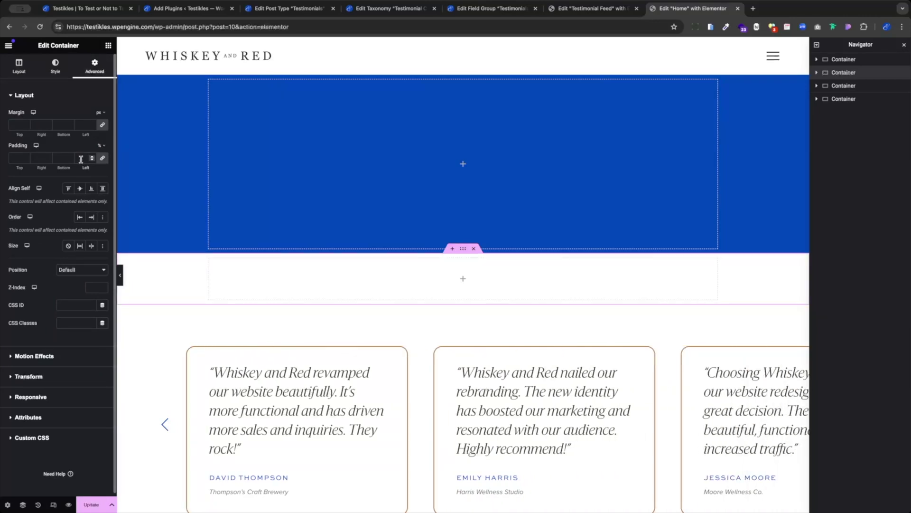
pyautogui.click(80, 159)
pyautogui.write('10')
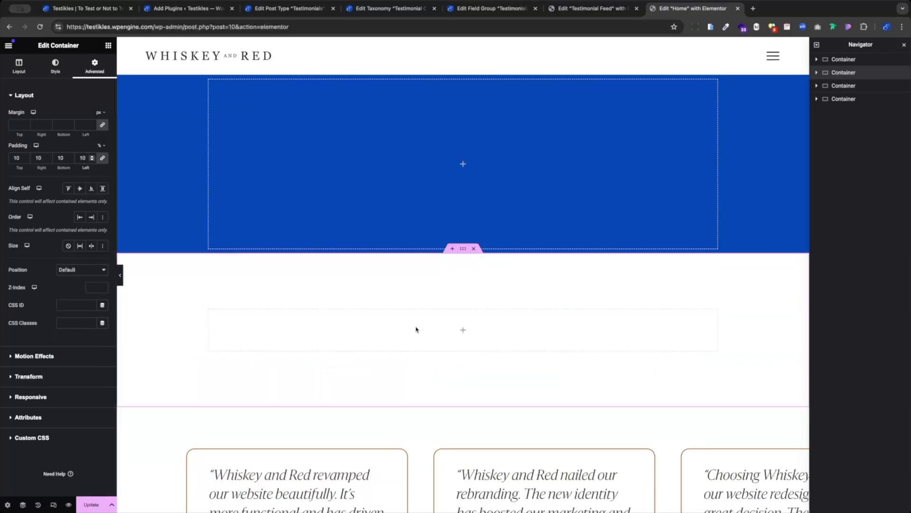
# - Add a Loop Carousel widget to the new container and assign it the Testimonial Feed template
pyautogui.click(108, 45)
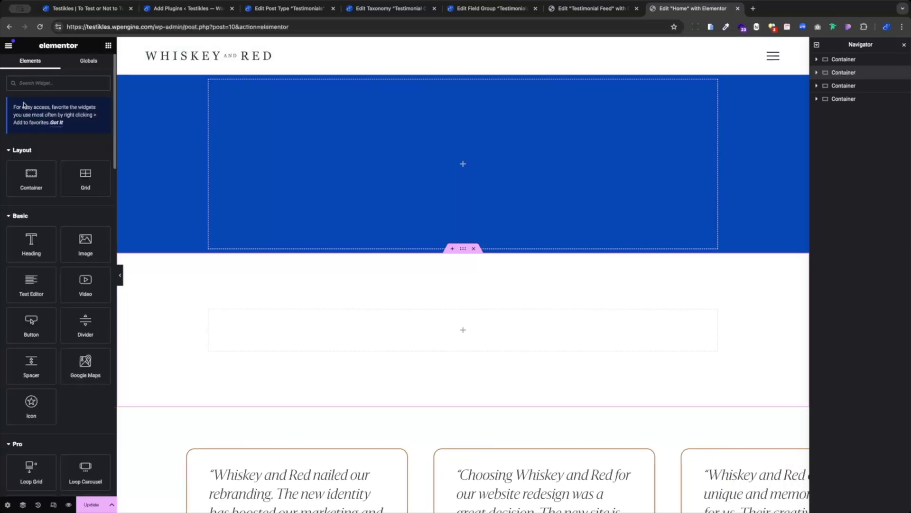
pyautogui.write('loop')
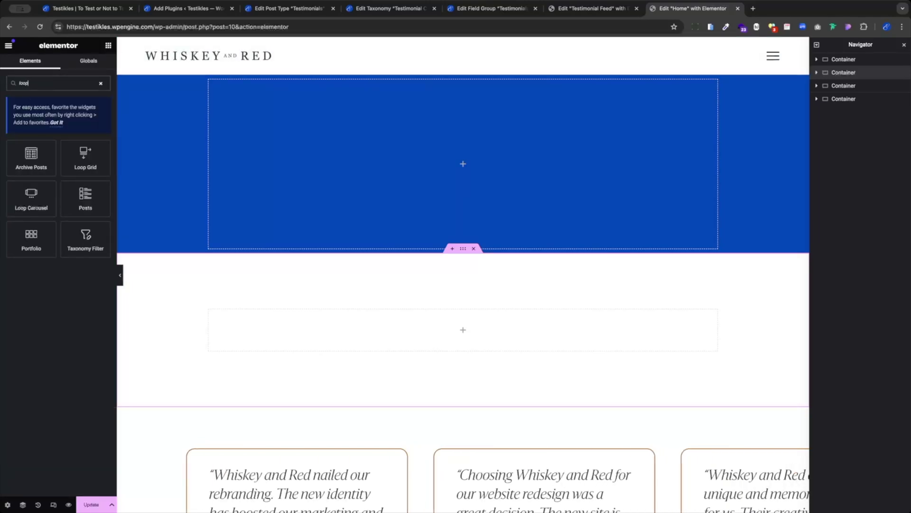
pyautogui.moveTo(29, 194); pyautogui.dragTo(491, 328)
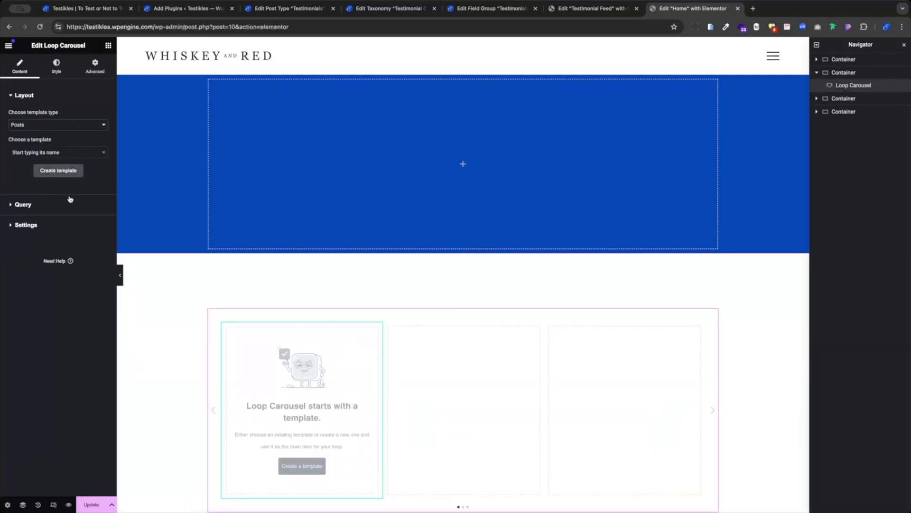
pyautogui.click(29, 153)
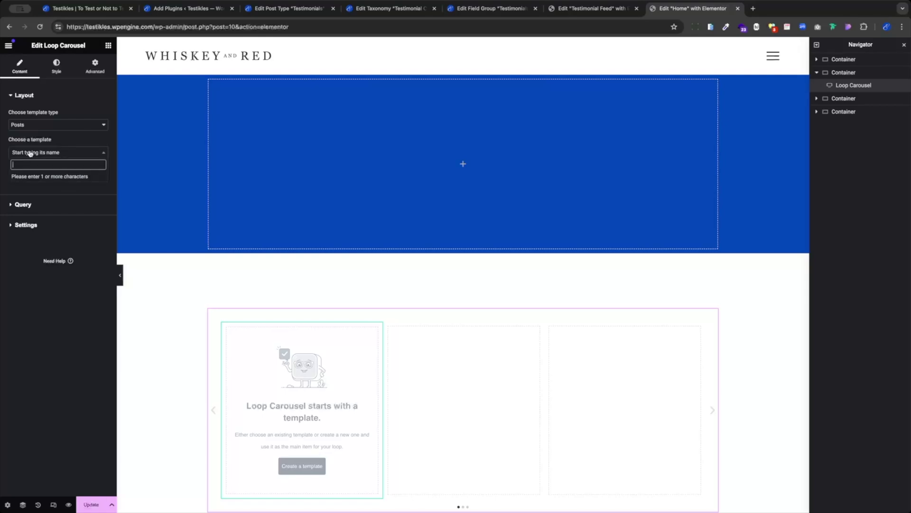
pyautogui.write('test')
pyautogui.click(49, 188)
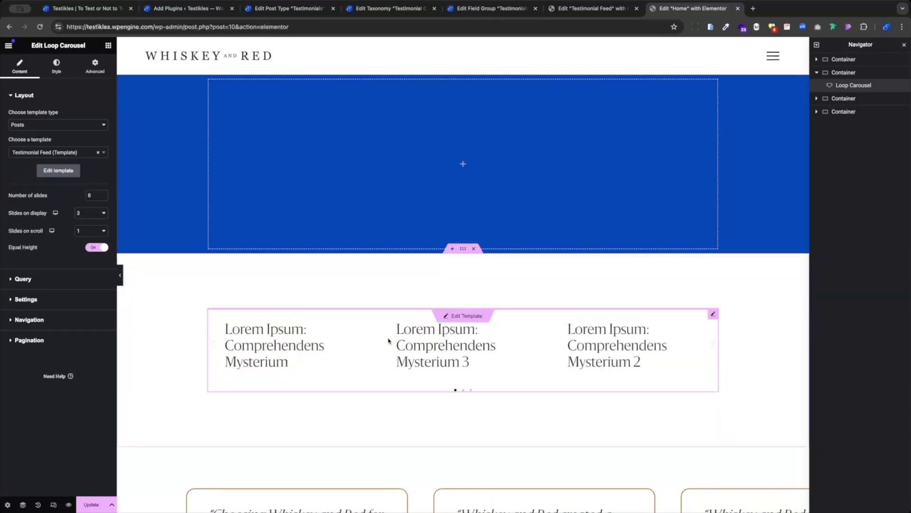
# - Set the Loop Carousel's query source to Testimonials and save the page
pyautogui.click(31, 279)
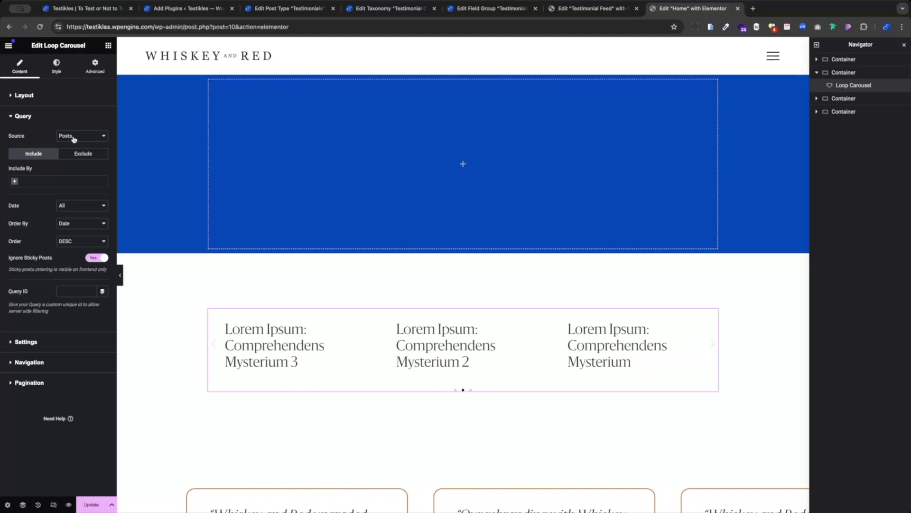
pyautogui.click(77, 155)
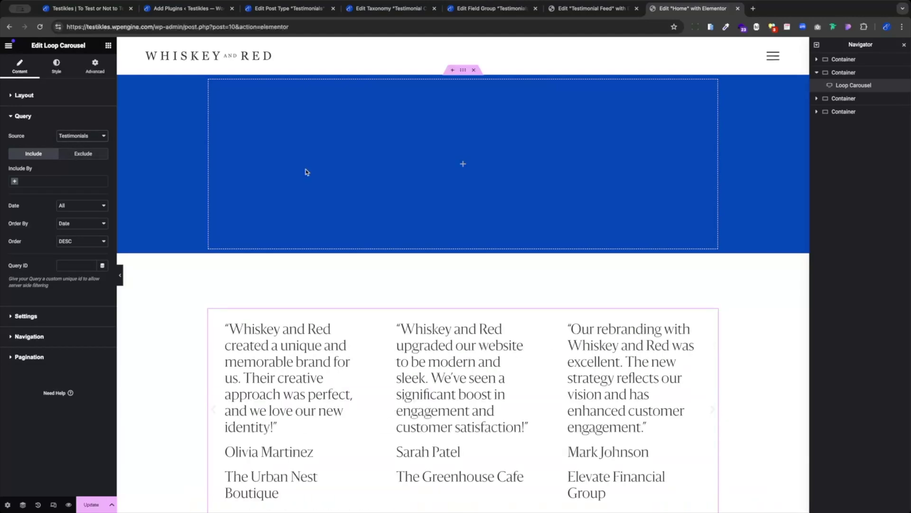
pyautogui.scroll(-3, 442, 208)
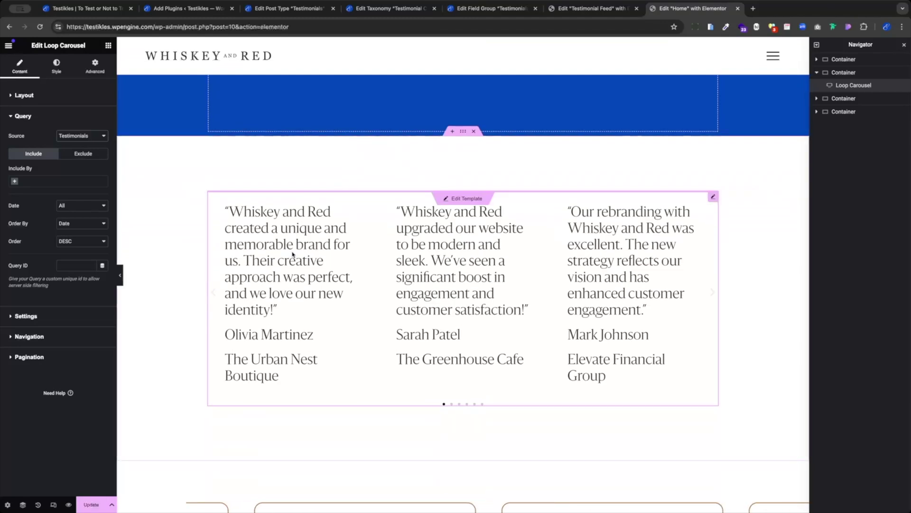
pyautogui.click(91, 505)
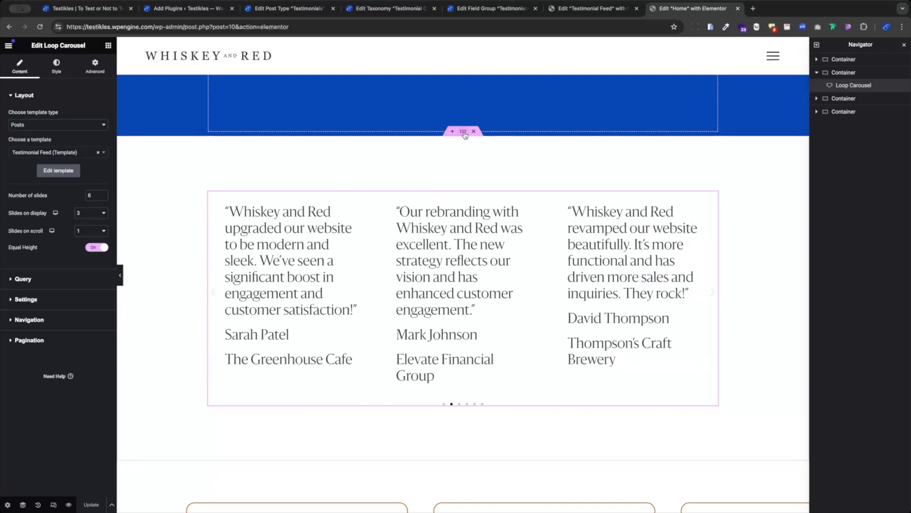
# - Make the carousel's container full width and set only its right padding to 0%
pyautogui.click(380, 147)
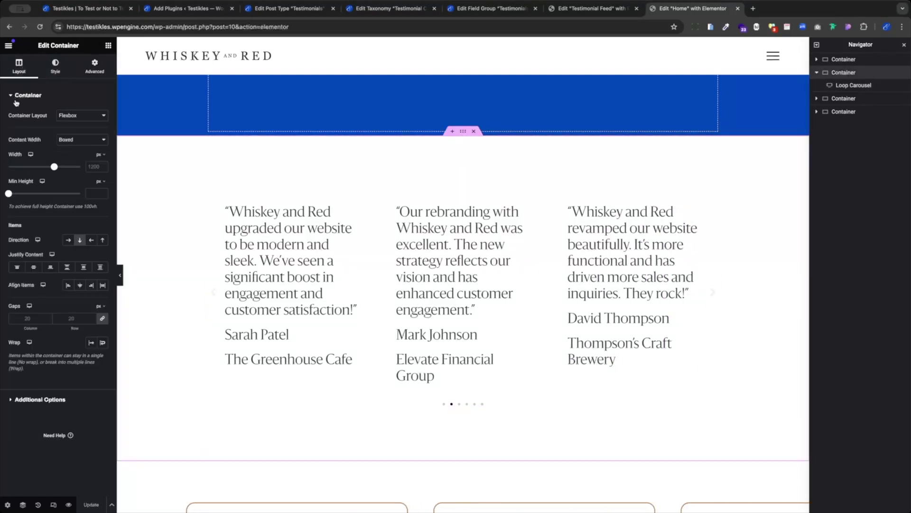
pyautogui.click(74, 139)
pyautogui.click(70, 151)
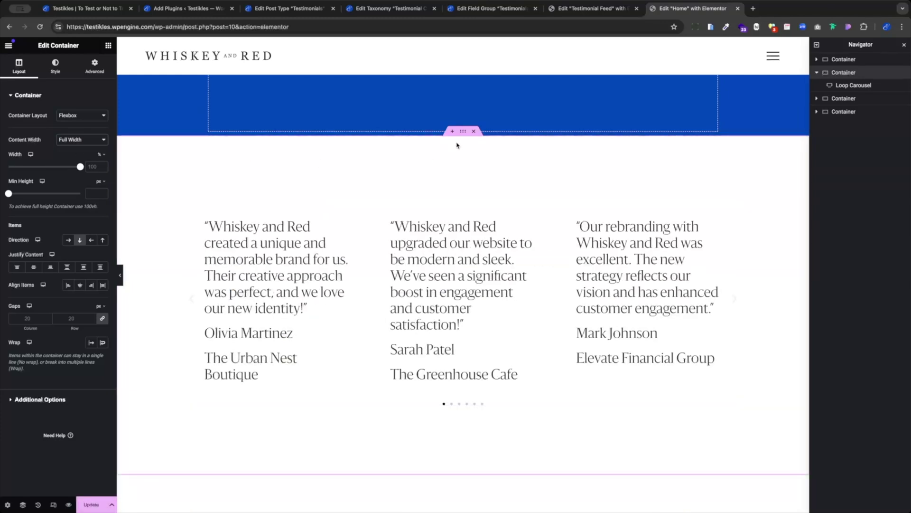
pyautogui.click(97, 69)
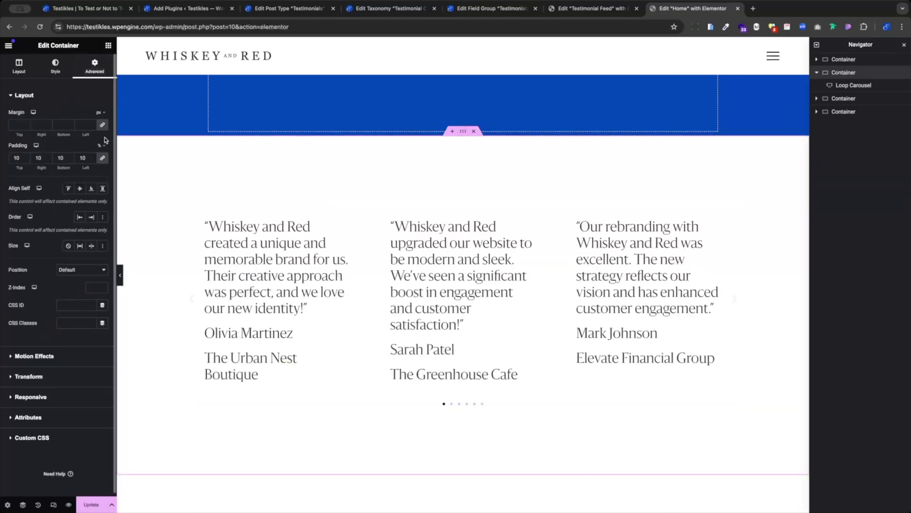
pyautogui.doubleClick(34, 159)
pyautogui.write('0')
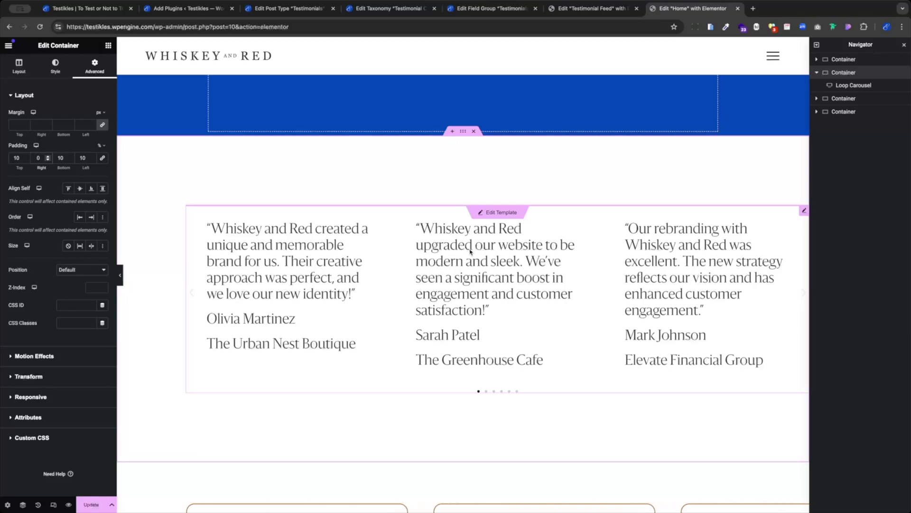
# - Compare the new carousel with the existing one below, set its pagination to None, and save the page
pyautogui.scroll(-3, 470, 250)
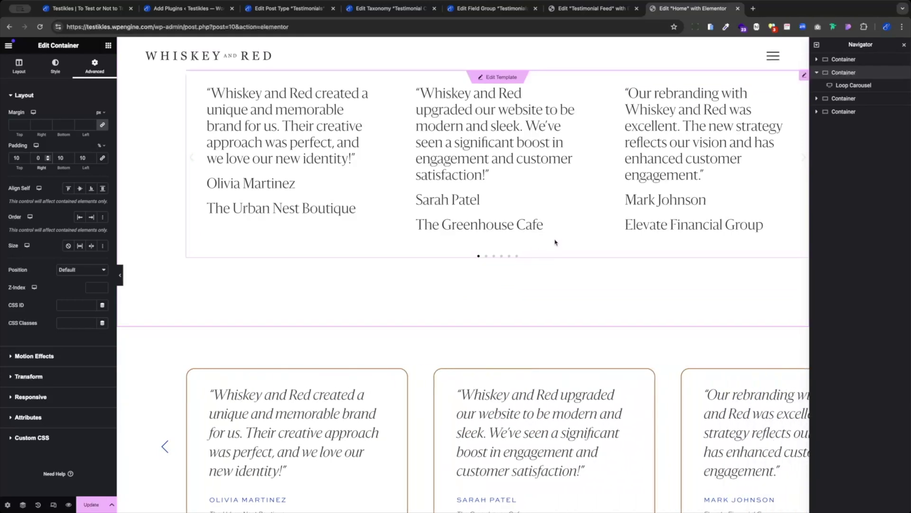
pyautogui.scroll(-2, 549, 217)
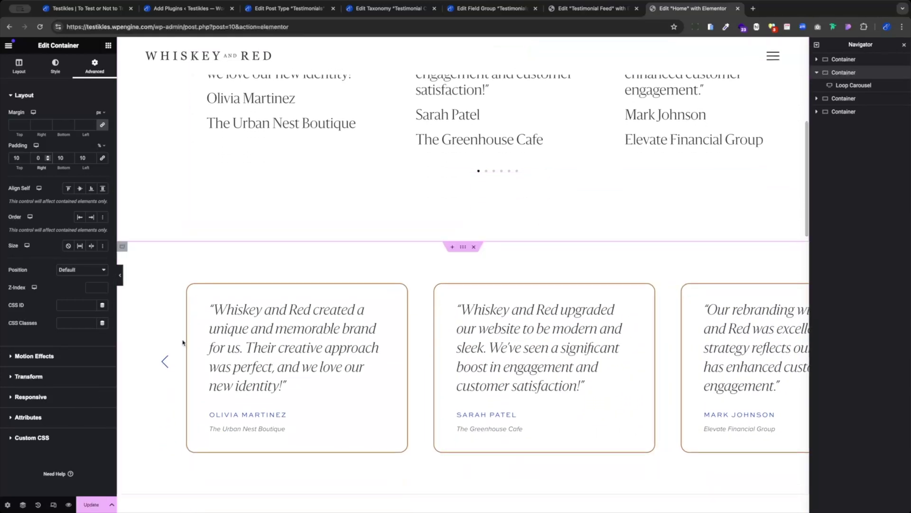
pyautogui.scroll(4, 369, 247)
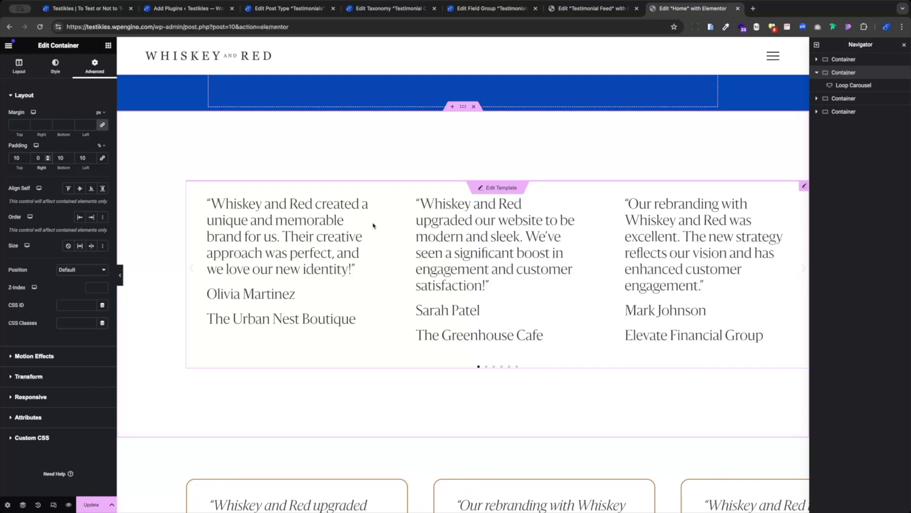
pyautogui.click(381, 259)
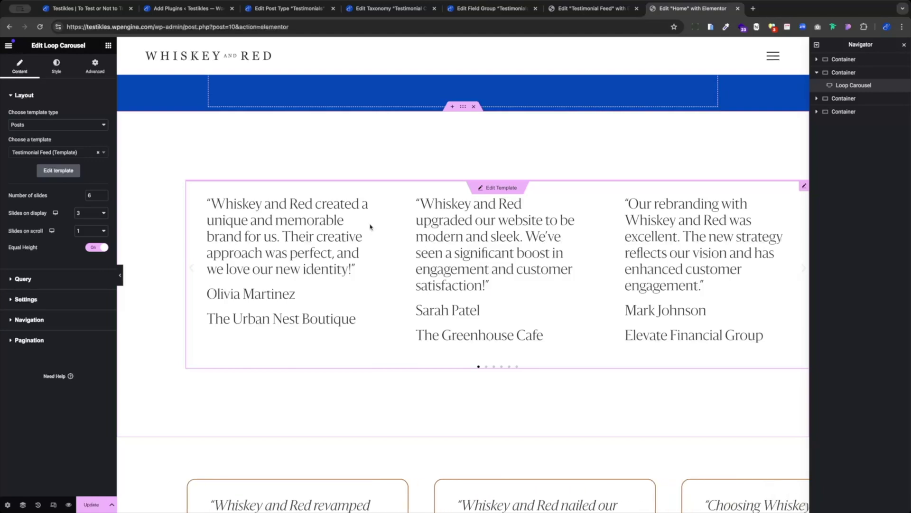
pyautogui.click(29, 340)
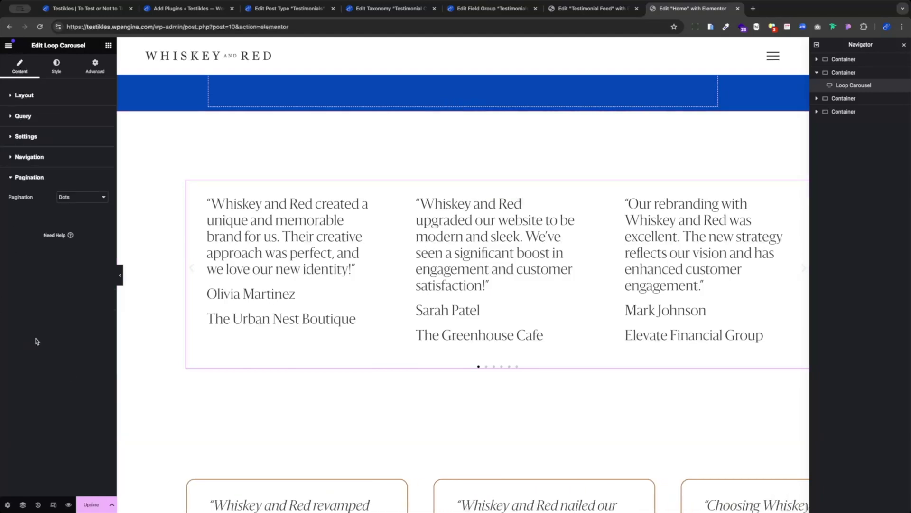
pyautogui.click(73, 192)
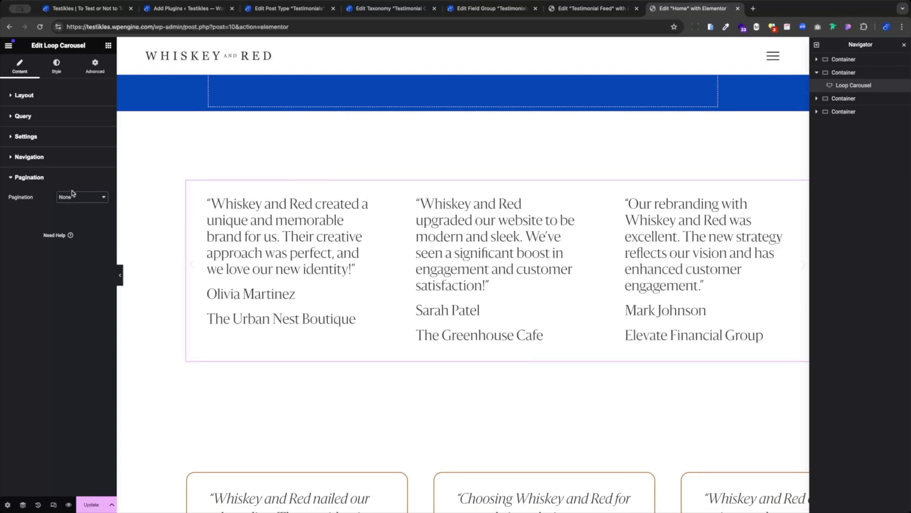
pyautogui.hotkey('ctrl', 's')
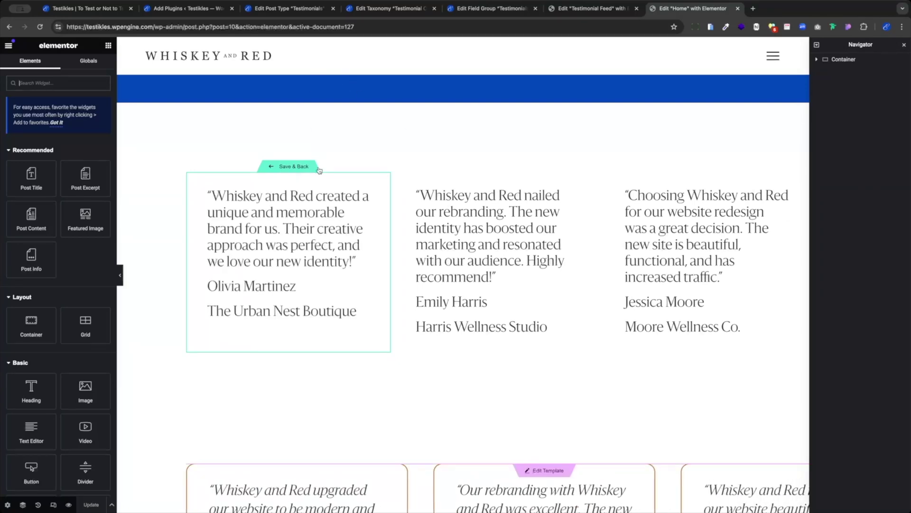
# - Give the testimonial card's container a solid border 2 px wide on all sides
pyautogui.click(194, 180)
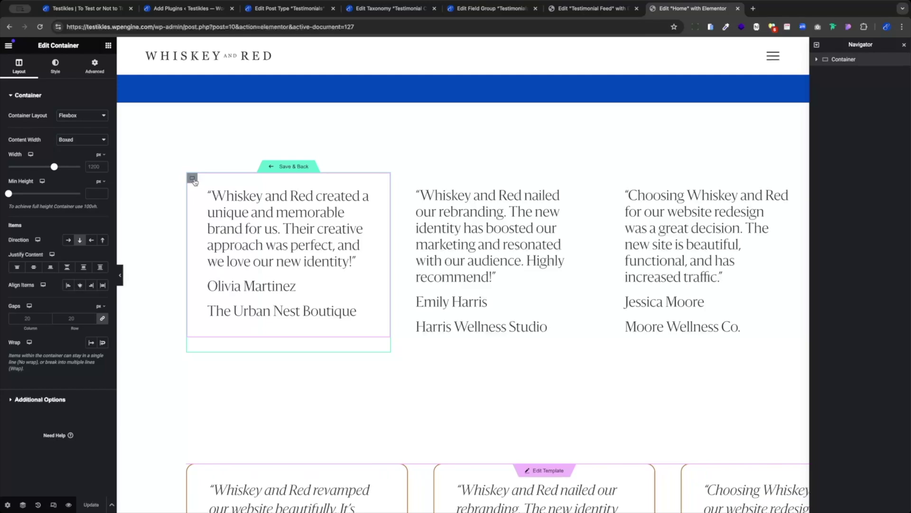
pyautogui.click(56, 65)
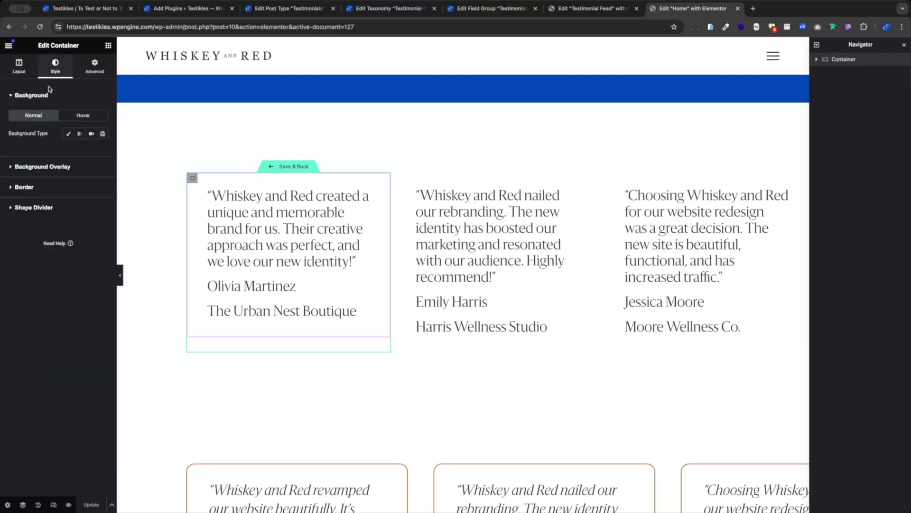
pyautogui.click(37, 187)
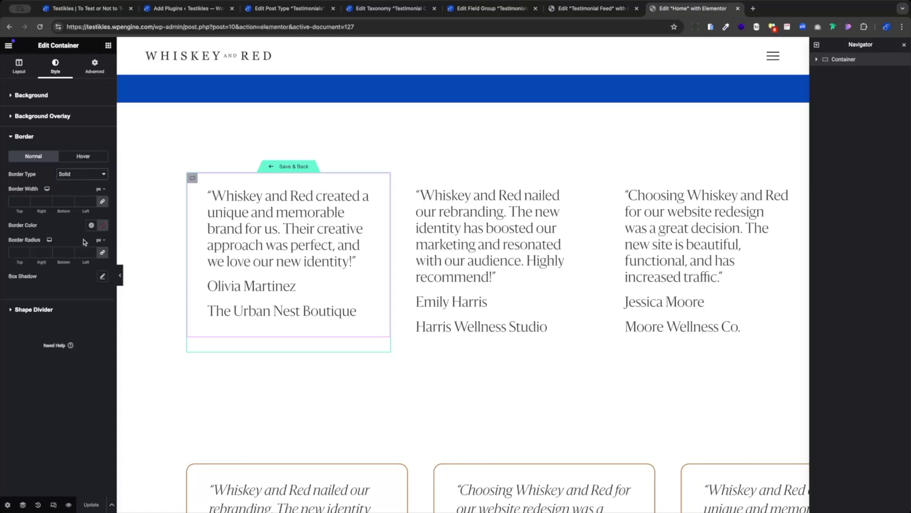
pyautogui.click(85, 195)
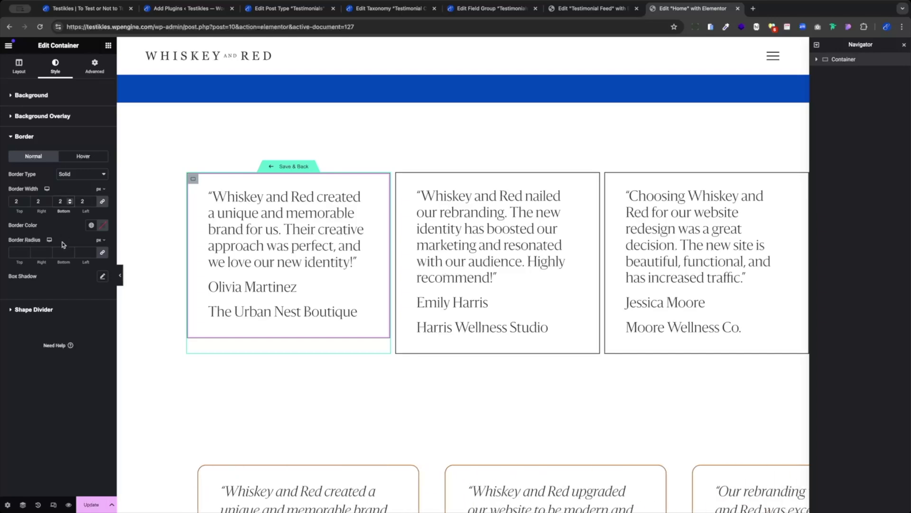
# - Round the card border's corners with a 20 px radius and apply the global Cognac color to the border
pyautogui.scroll(-2, 128, 152)
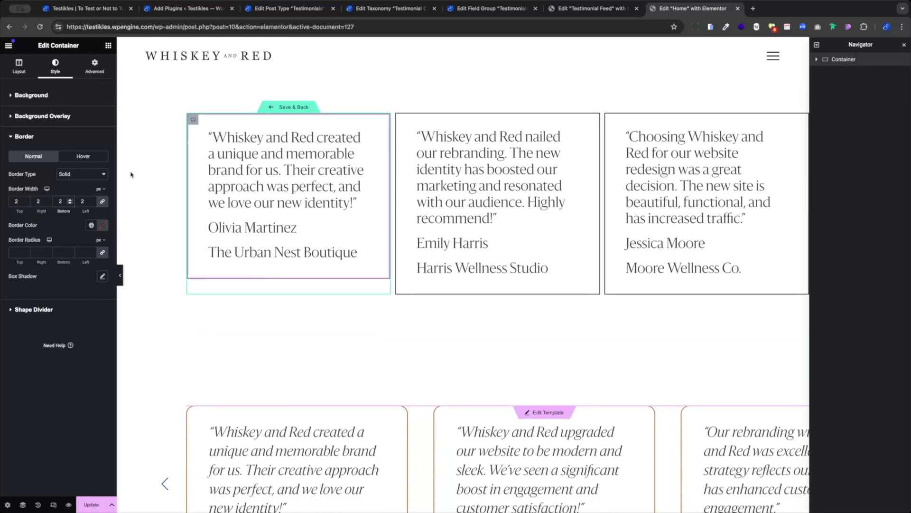
pyautogui.click(61, 252)
pyautogui.write('20')
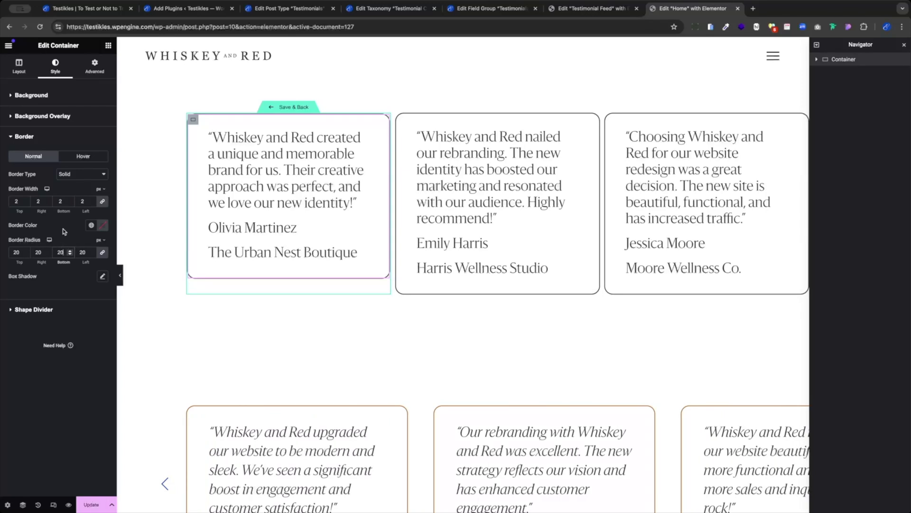
pyautogui.click(92, 226)
pyautogui.click(26, 332)
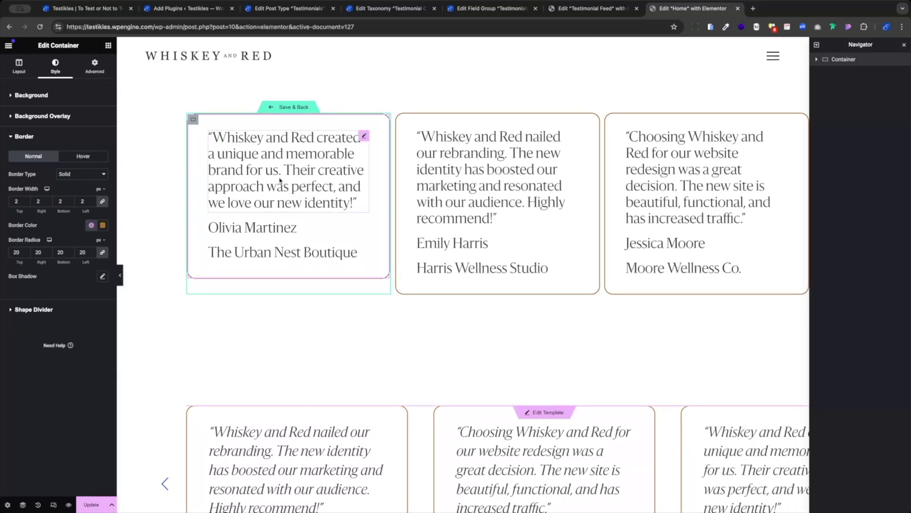
# - Apply the global Small Heading typography to the card's testimonial statement heading
pyautogui.scroll(-2, 280, 181)
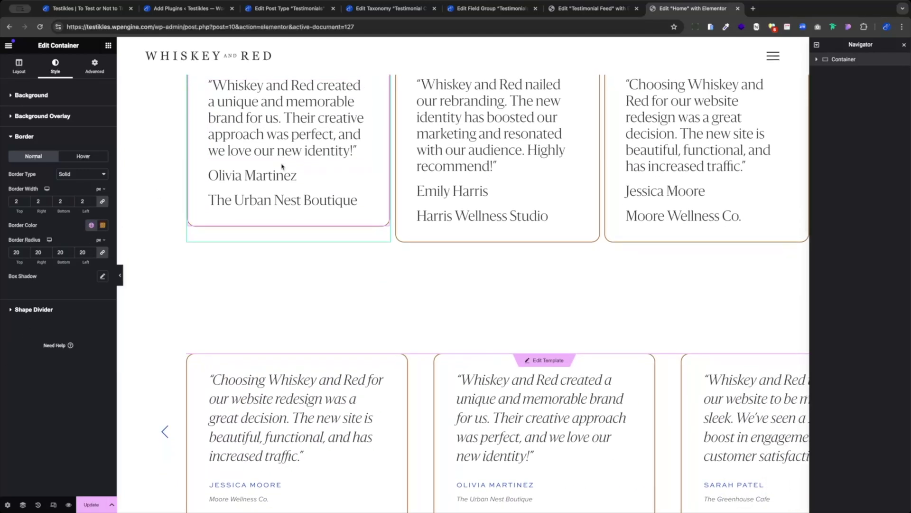
pyautogui.scroll(1, 282, 166)
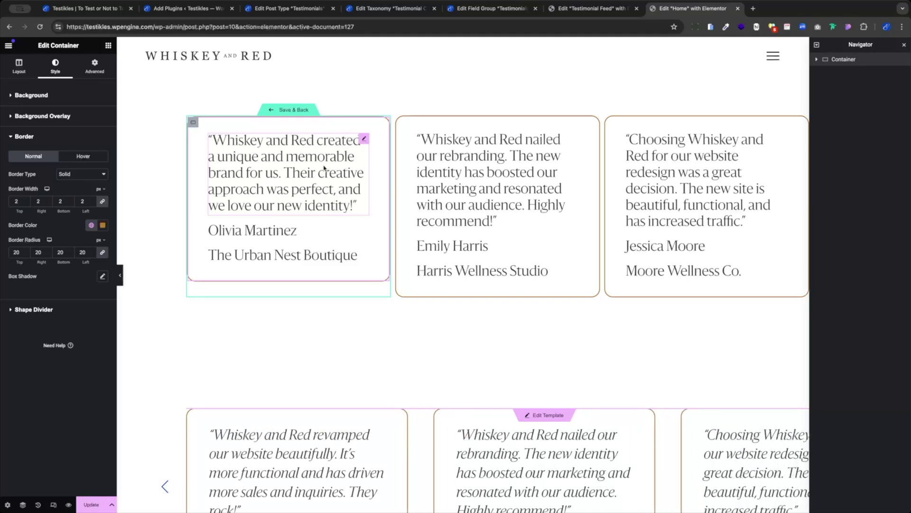
pyautogui.click(325, 167)
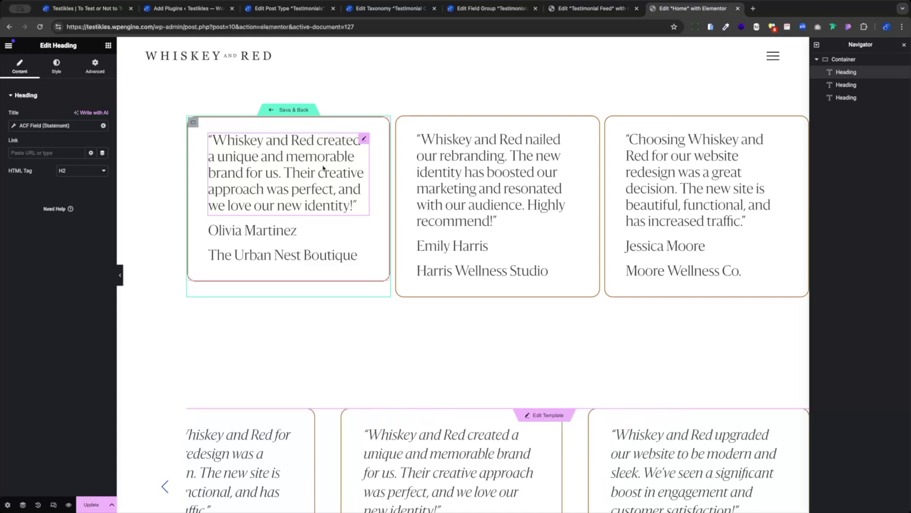
pyautogui.click(49, 71)
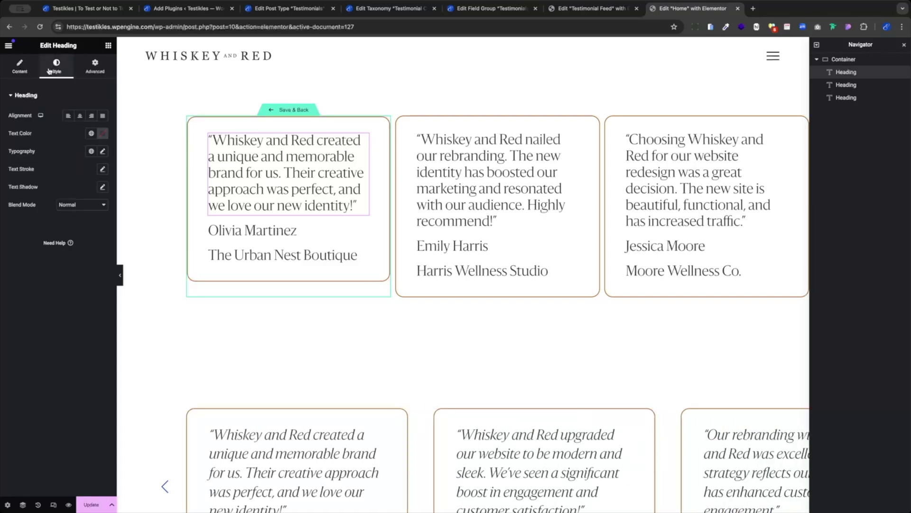
pyautogui.click(90, 152)
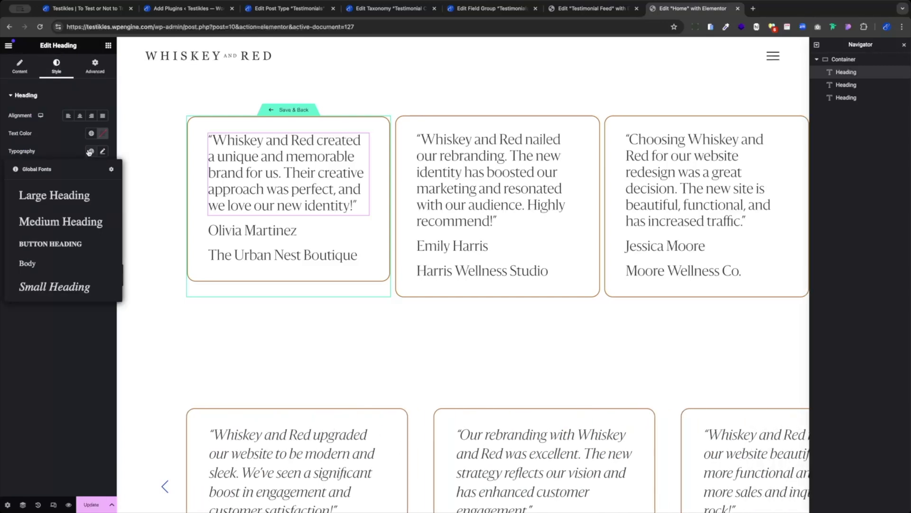
pyautogui.click(51, 289)
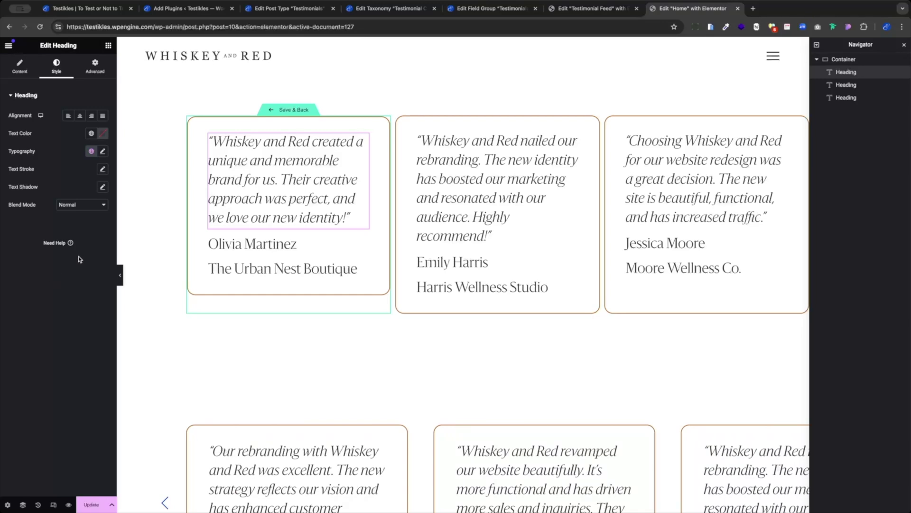
# - Style the client name heading with the global Button Heading typography and the Accent text color
pyautogui.click(230, 245)
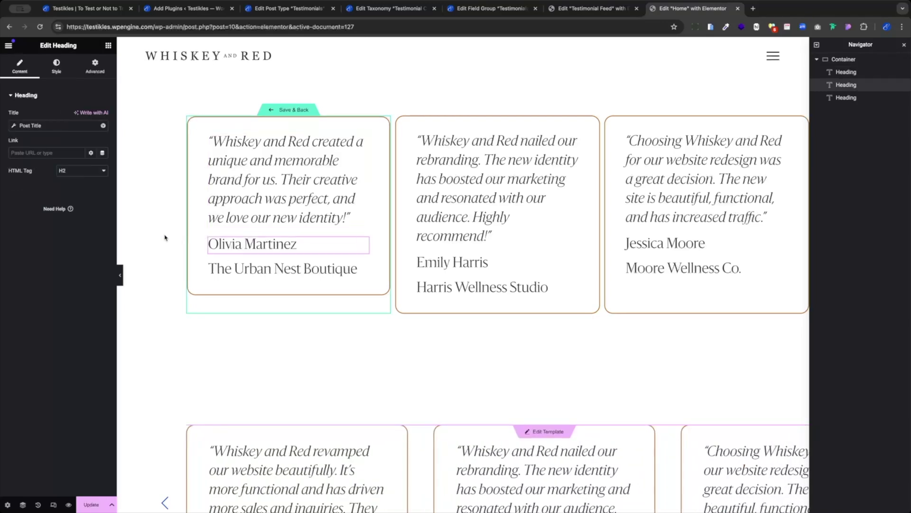
pyautogui.click(55, 67)
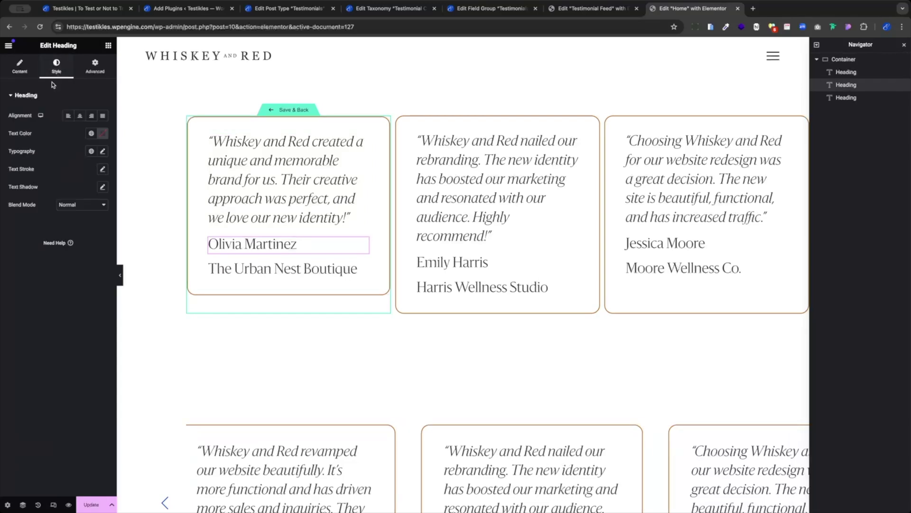
pyautogui.click(91, 151)
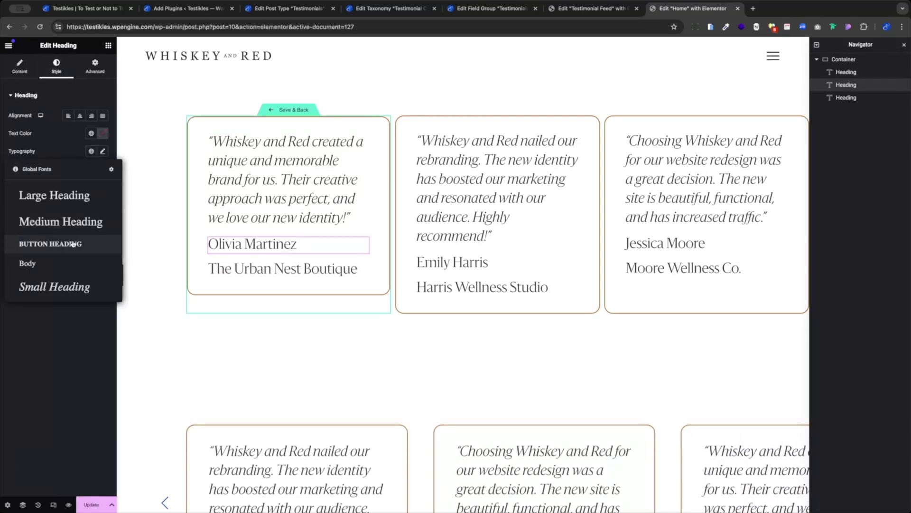
pyautogui.click(41, 263)
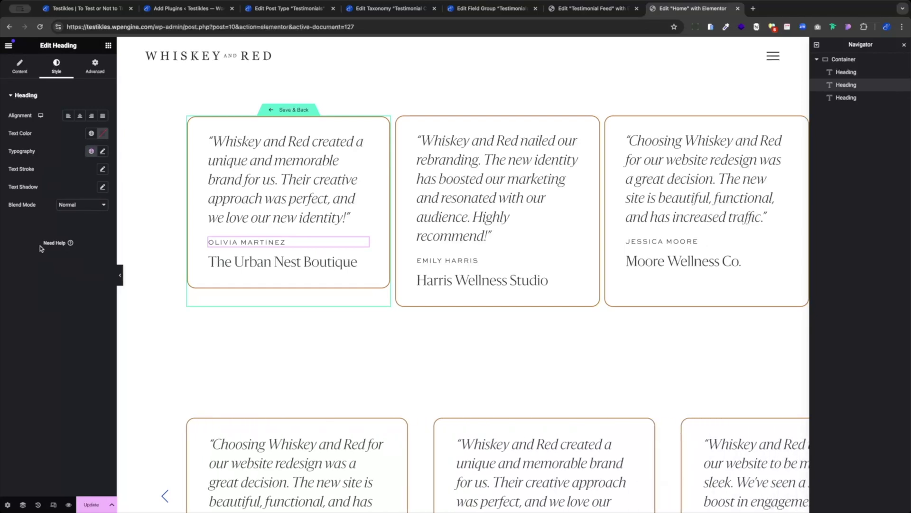
pyautogui.click(91, 132)
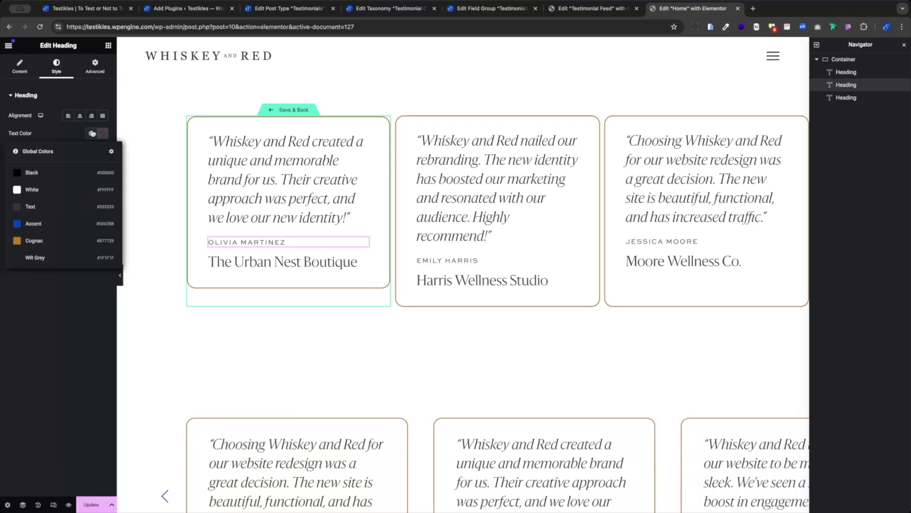
pyautogui.click(38, 223)
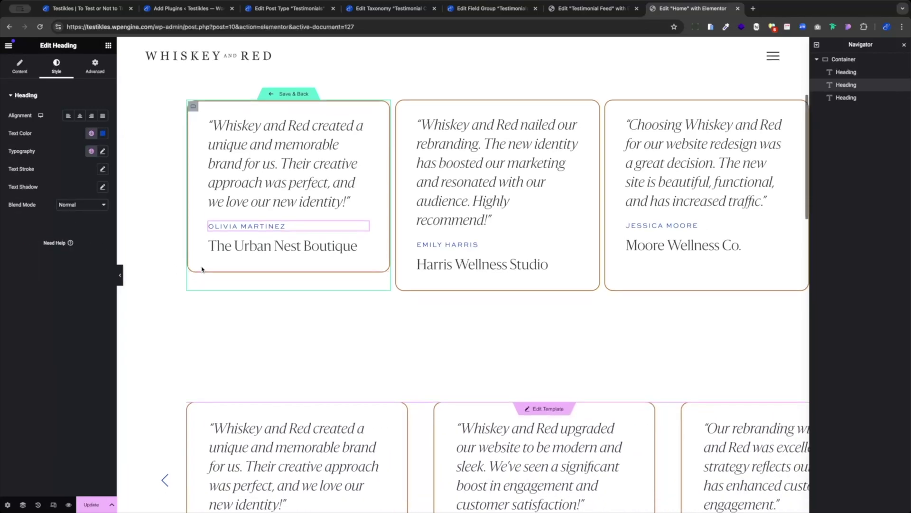
# - Apply the global Body typography to the Business Name heading under the client name
pyautogui.scroll(-1, 143, 257)
pyautogui.scroll(-1, 372, 232)
pyautogui.scroll(2, 372, 232)
pyautogui.click(363, 243)
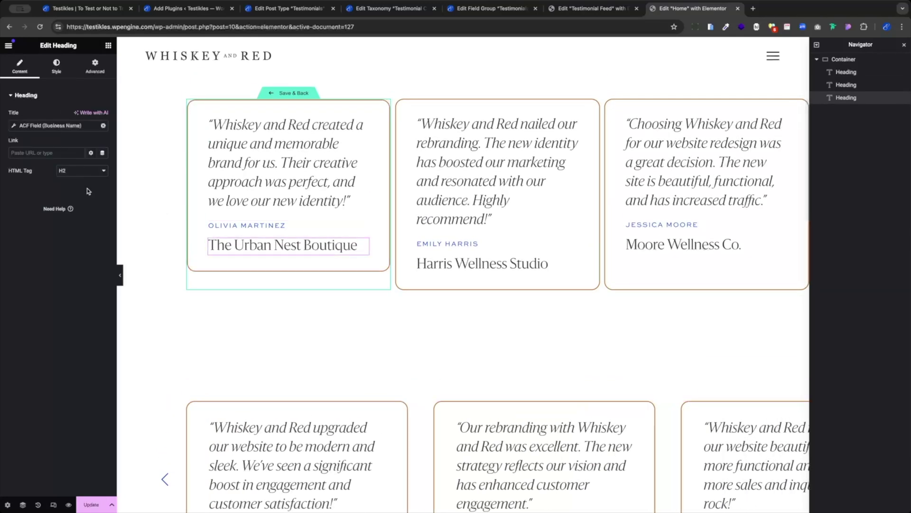
pyautogui.click(56, 69)
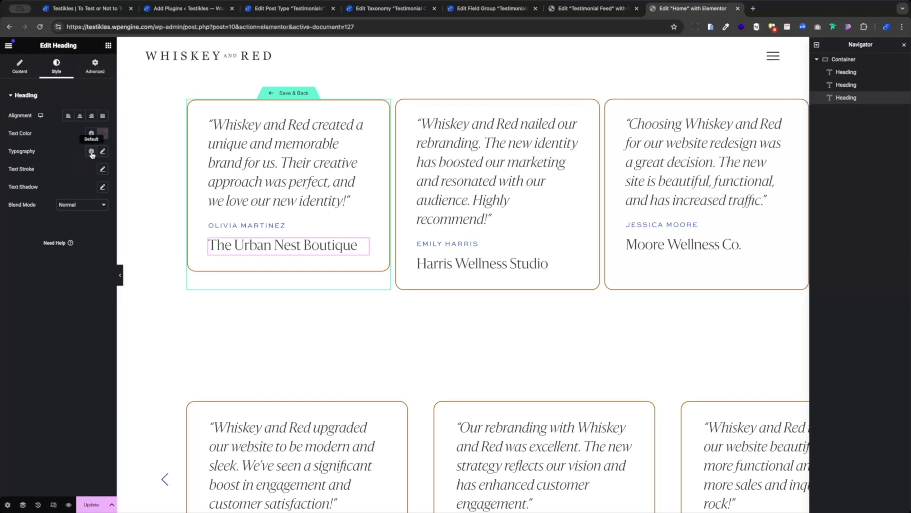
pyautogui.click(91, 150)
pyautogui.click(28, 263)
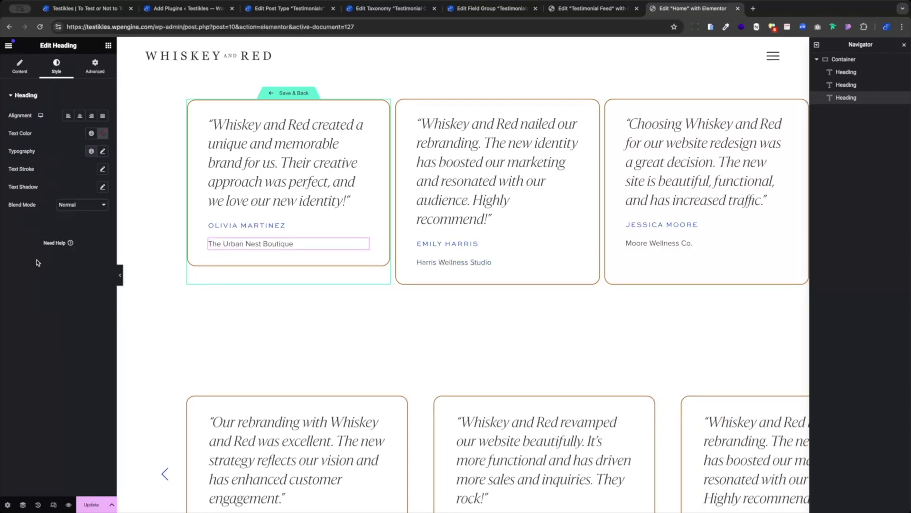
# - Override the business name heading's typography with a 16 px size and Italic style
pyautogui.scroll(-3, 224, 227)
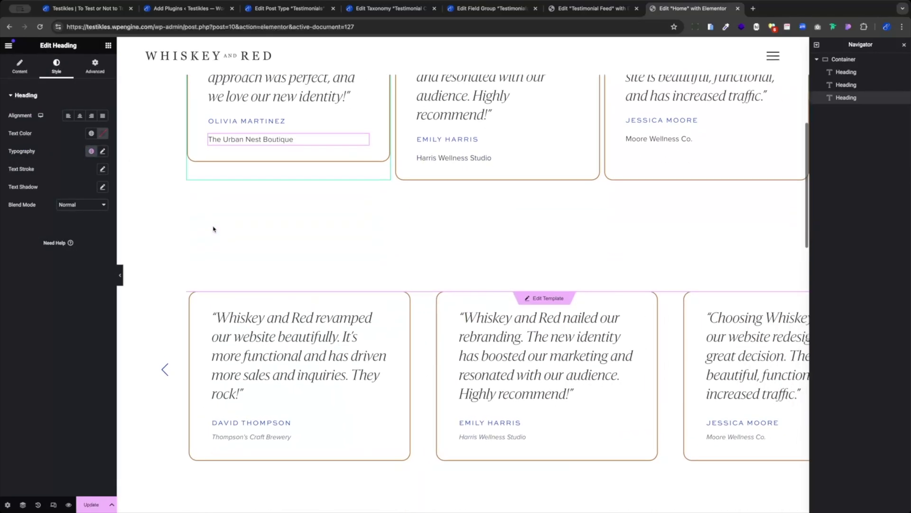
pyautogui.scroll(1, 214, 230)
pyautogui.click(102, 151)
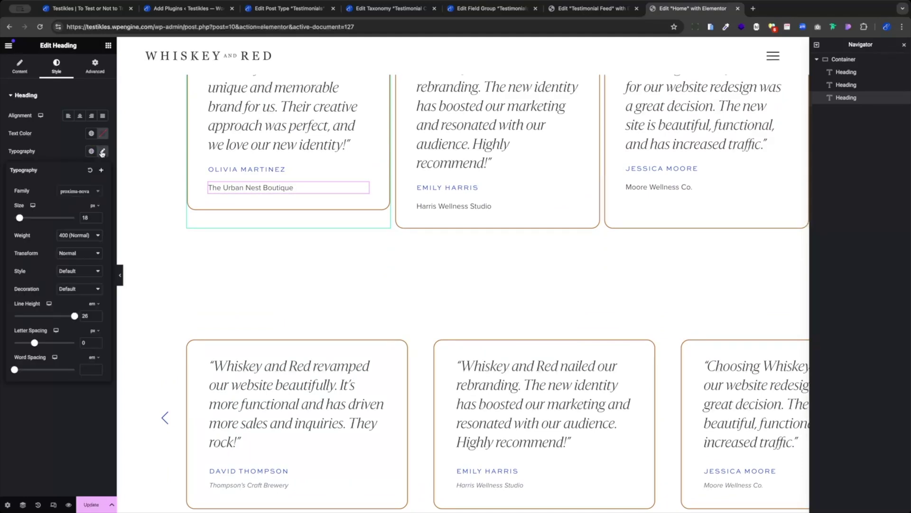
pyautogui.click(96, 220)
pyautogui.click(96, 219)
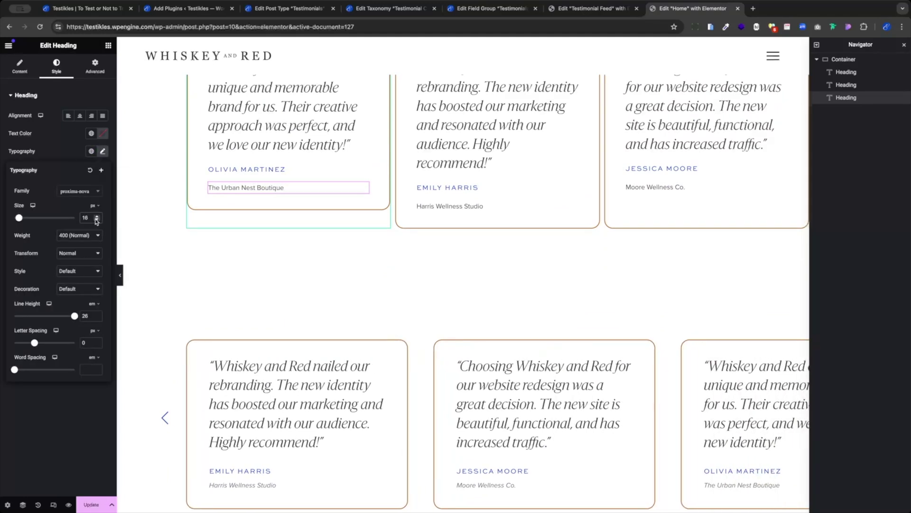
pyautogui.click(74, 274)
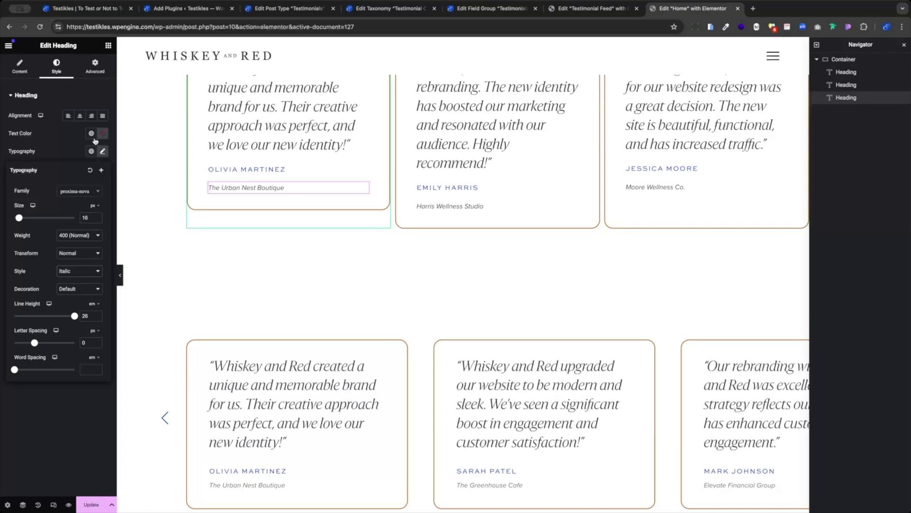
# - Give the business name heading a custom lighter grey text color, #727272, based on the global Text color
pyautogui.click(91, 133)
pyautogui.click(56, 204)
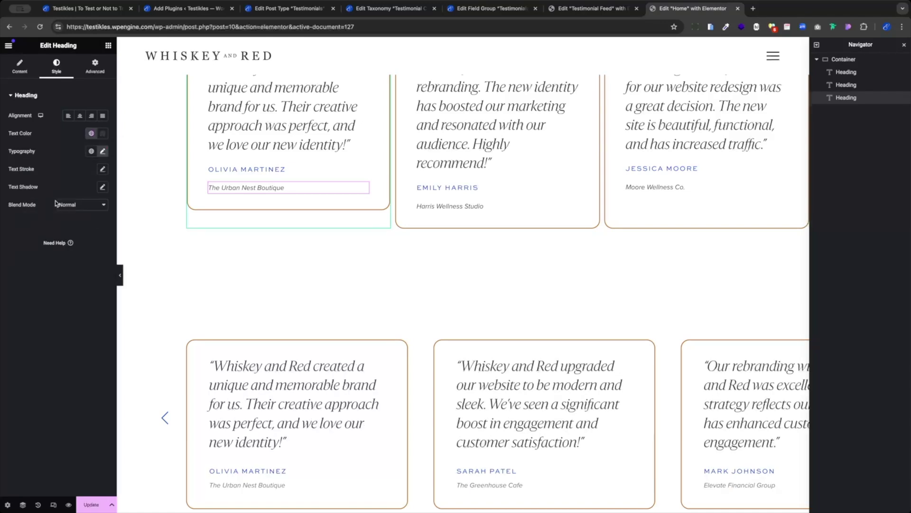
pyautogui.click(102, 134)
pyautogui.click(54, 216)
pyautogui.moveTo(54, 210); pyautogui.dragTo(54, 203)
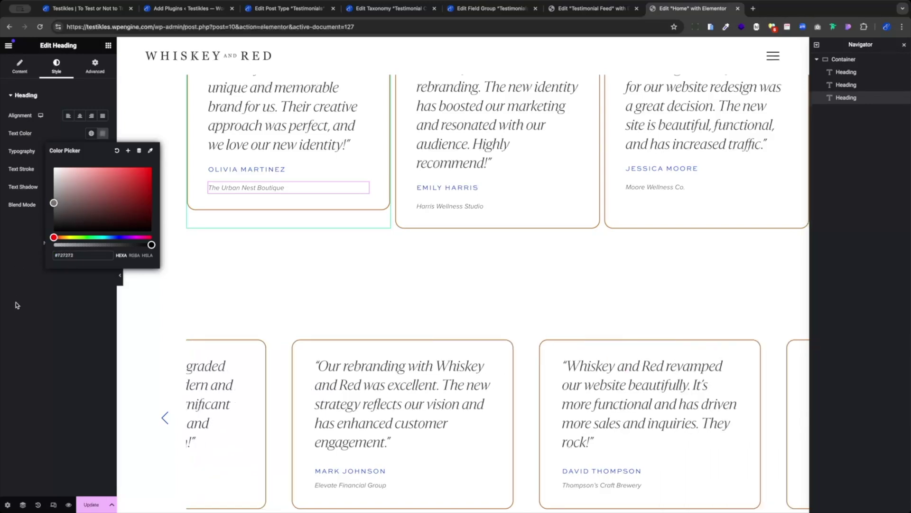
pyautogui.click(79, 288)
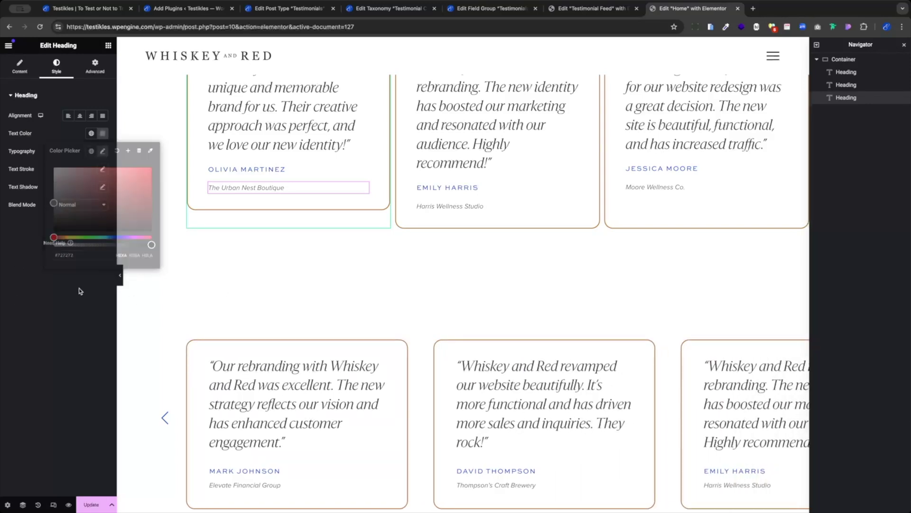
# - Unlink the testimonial statement heading's margin values and add a bottom margin to separate it from the client name
pyautogui.scroll(-1, 243, 242)
pyautogui.scroll(1, 458, 271)
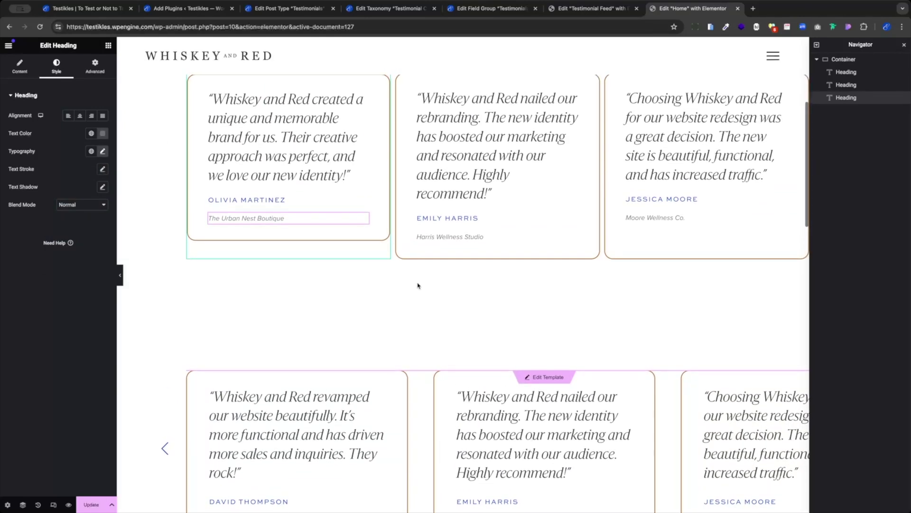
pyautogui.scroll(1, 389, 299)
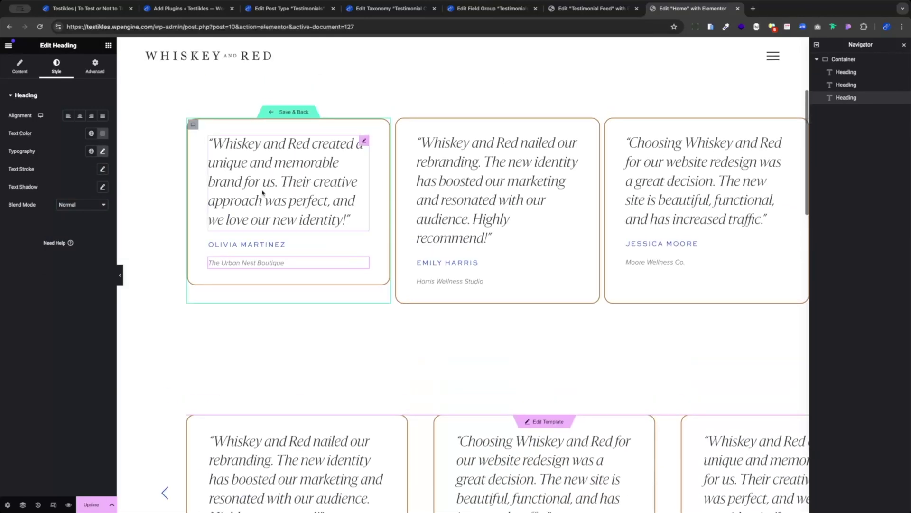
pyautogui.click(262, 191)
pyautogui.click(94, 67)
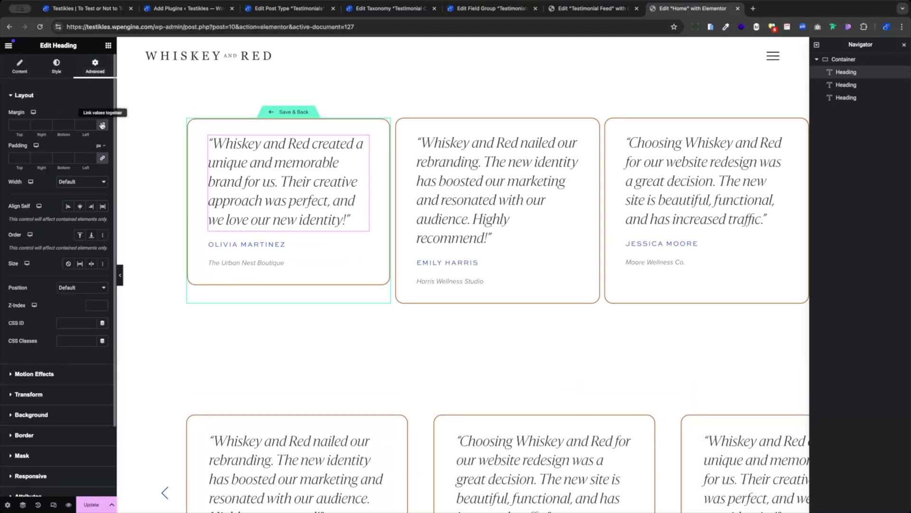
pyautogui.click(55, 124)
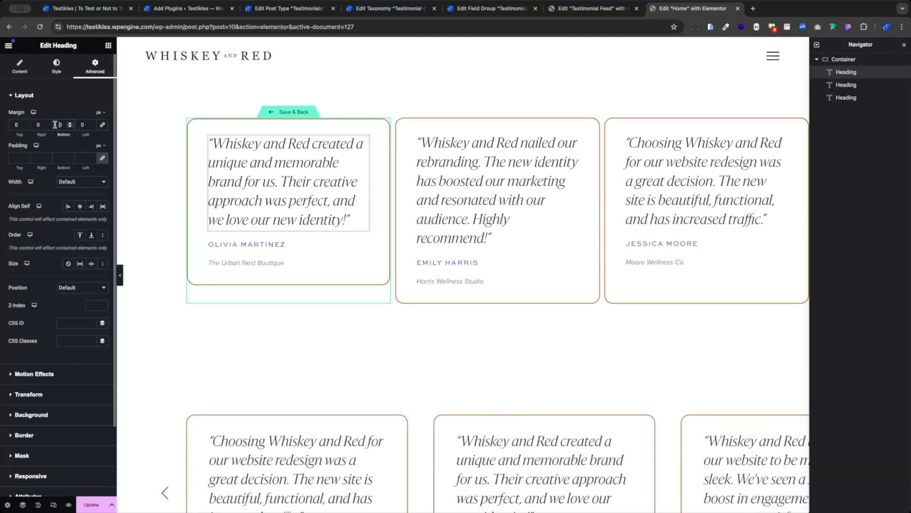
# - Hide the editor interface and compare the styled cards with the existing carousel below
pyautogui.click(120, 275)
pyautogui.scroll(-4, 640, 375)
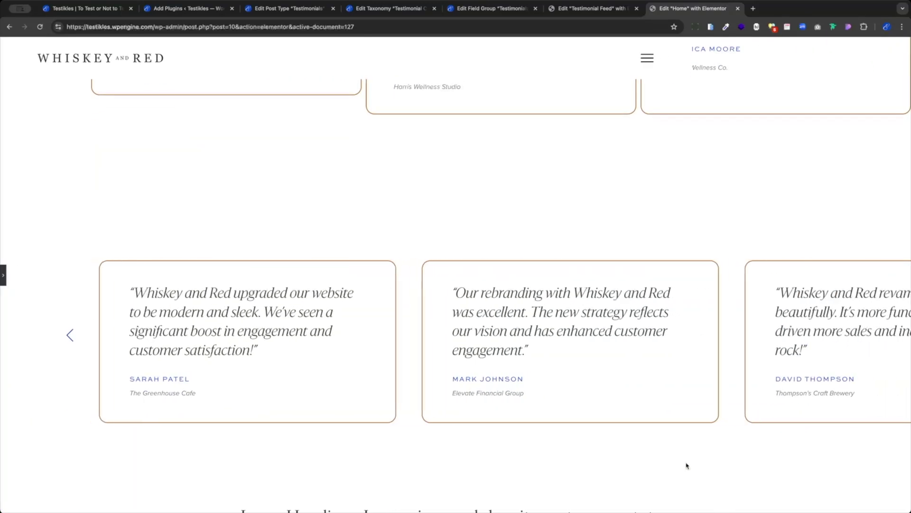
pyautogui.scroll(5, 669, 444)
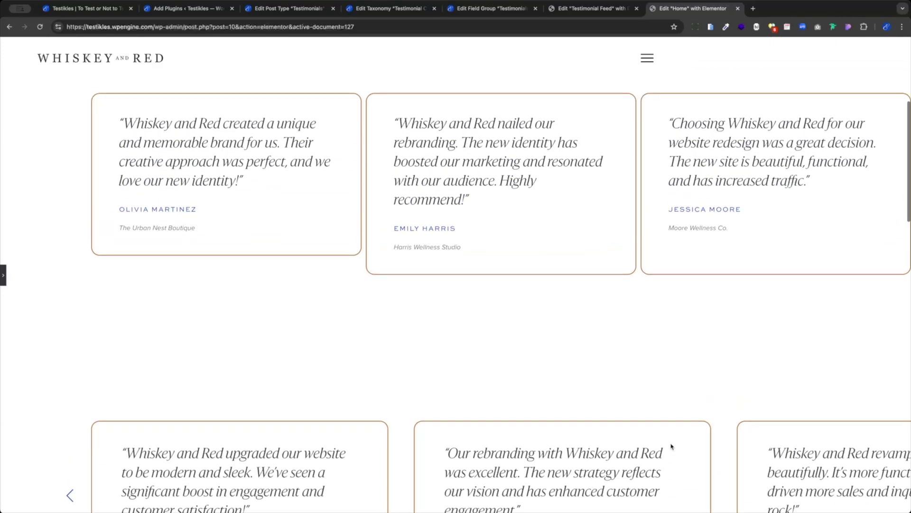
# - Bring back the editor interface, update the testimonial card template, and save and return to the home page
pyautogui.scroll(-2, 659, 435)
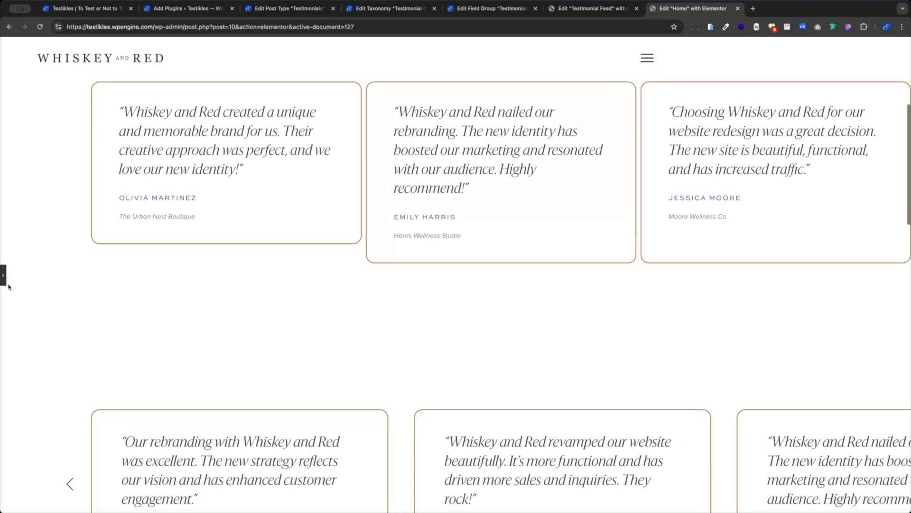
pyautogui.click(4, 276)
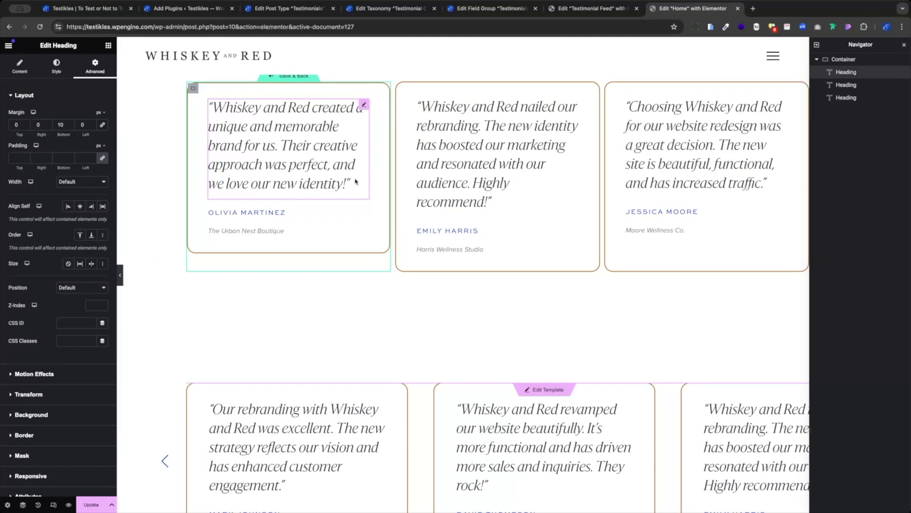
pyautogui.click(89, 503)
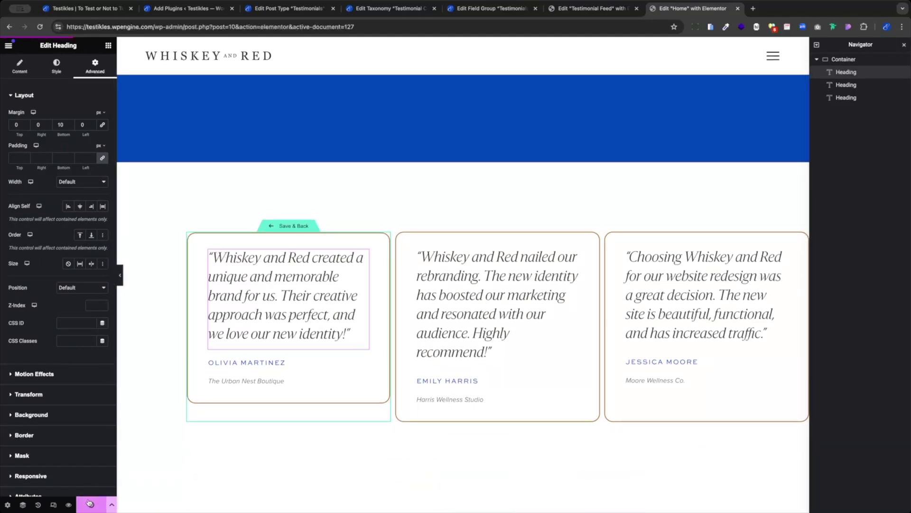
pyautogui.click(282, 227)
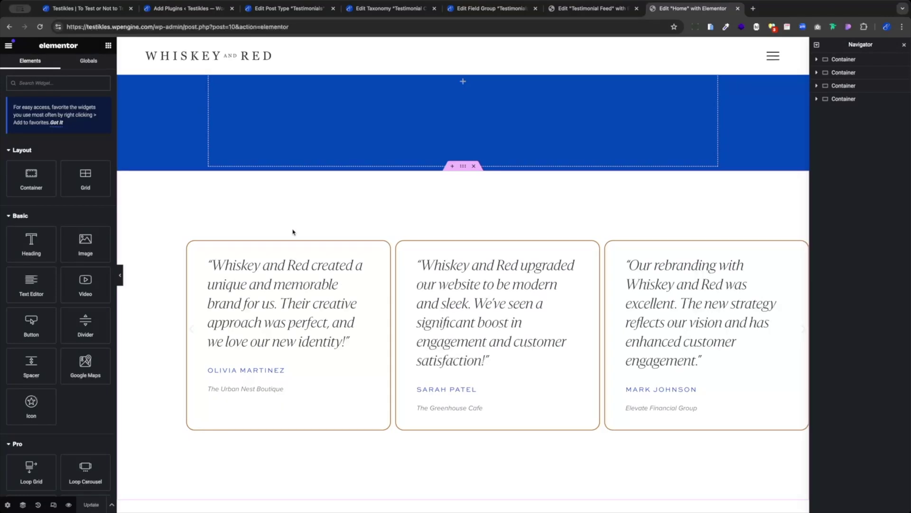
# - Set the gap between slides of the new testimonial Loop Carousel to 60
pyautogui.click(391, 301)
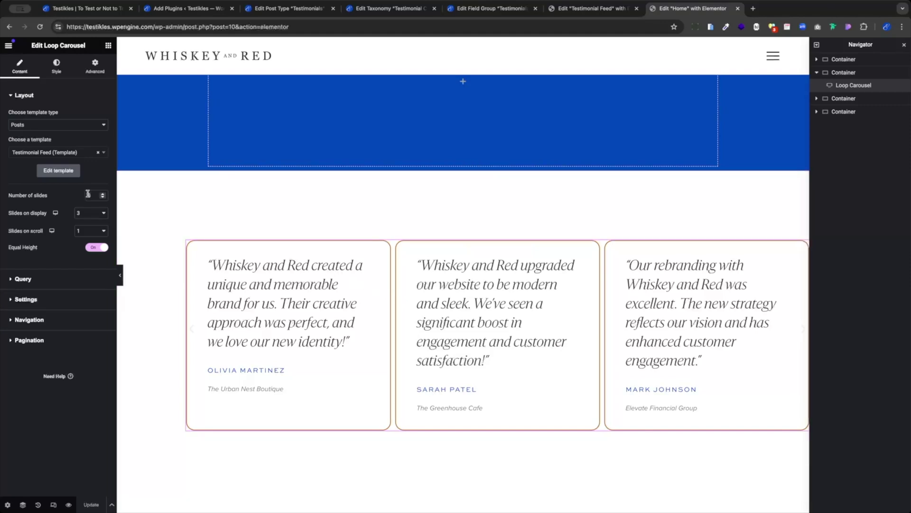
pyautogui.click(58, 74)
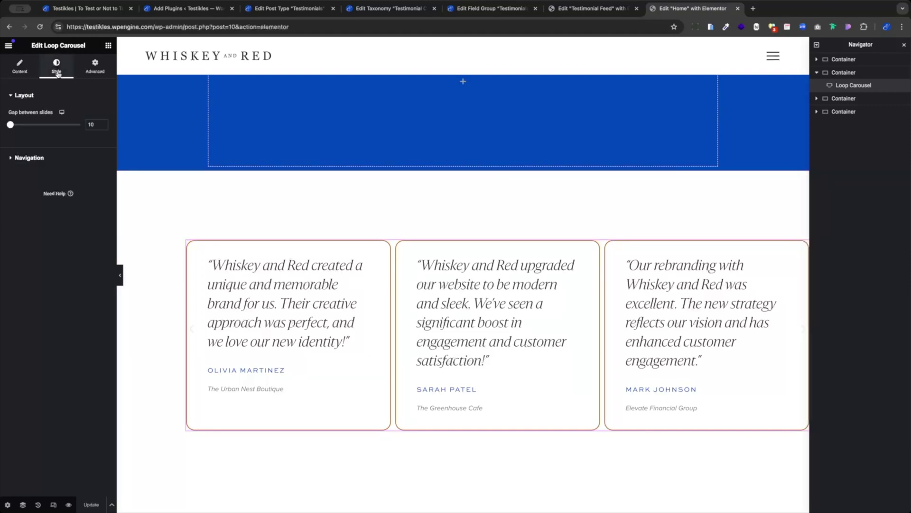
pyautogui.scroll(-3, 198, 138)
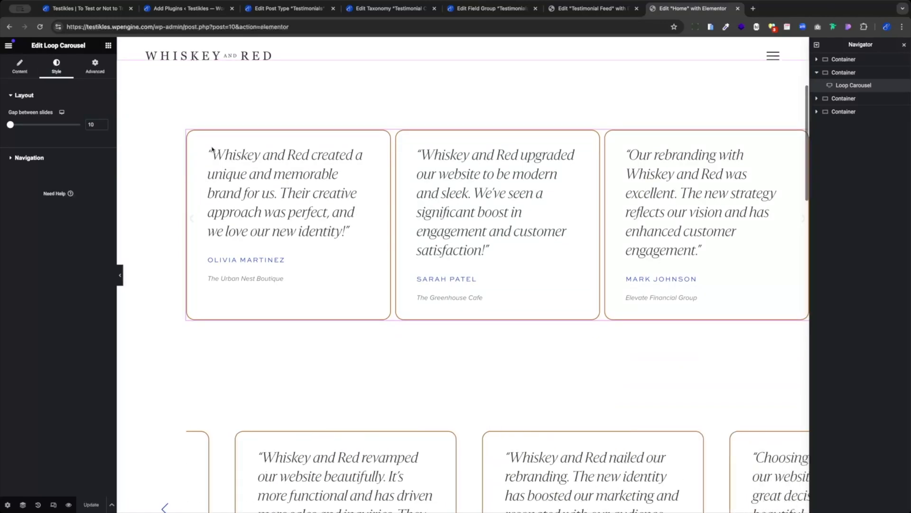
pyautogui.click(85, 123)
pyautogui.write('4')
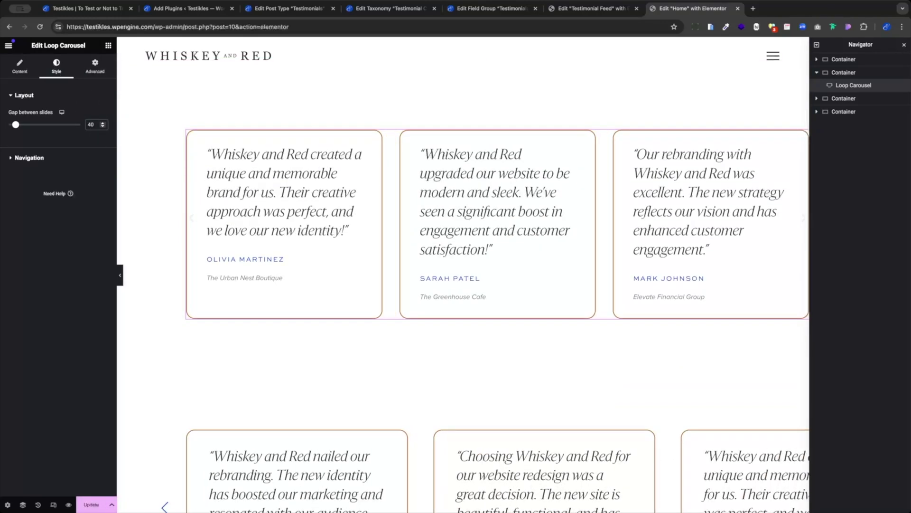
pyautogui.press('BackSpace')
pyautogui.write('6')
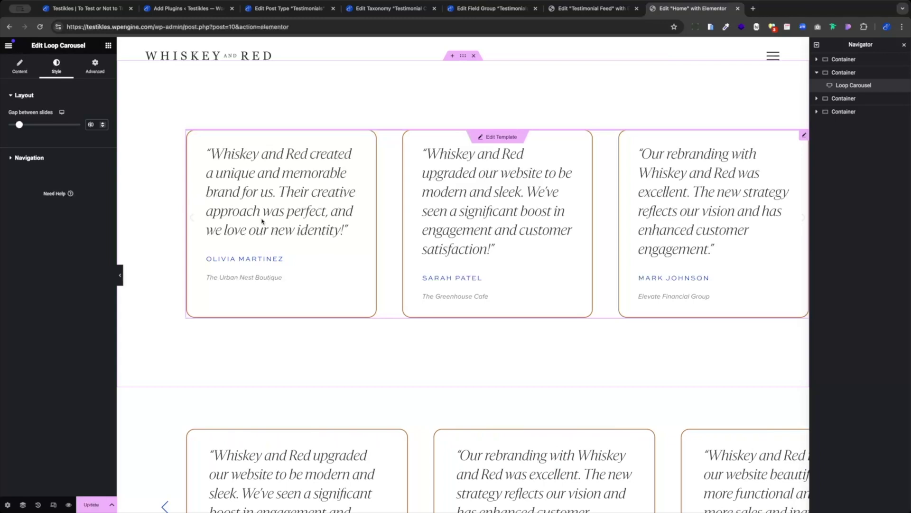
pyautogui.scroll(-3, 387, 230)
pyautogui.scroll(2, 389, 231)
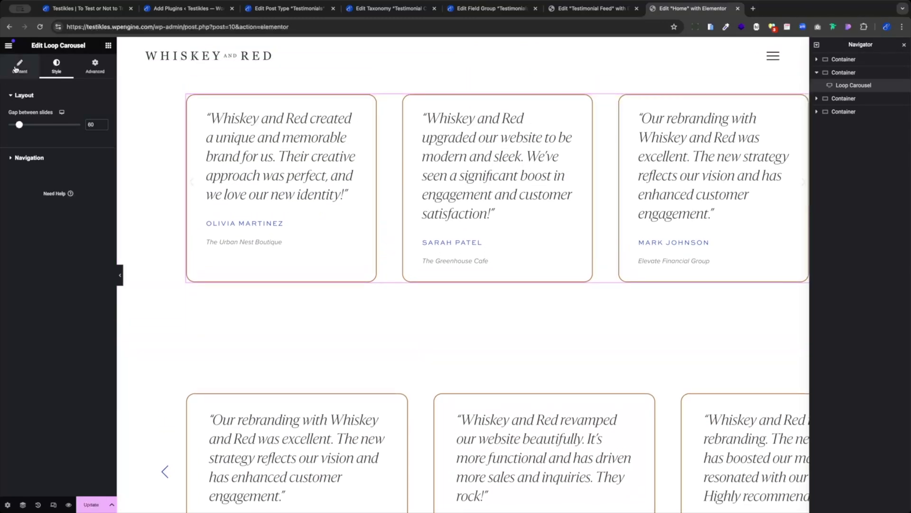
# - Set the new Loop Carousel's number of slides to 99
pyautogui.click(16, 69)
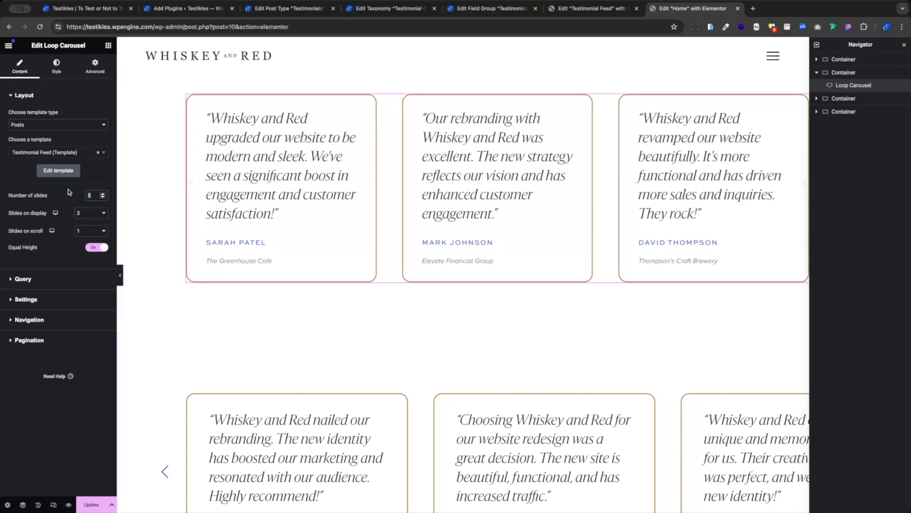
pyautogui.doubleClick(89, 195)
pyautogui.write('99')
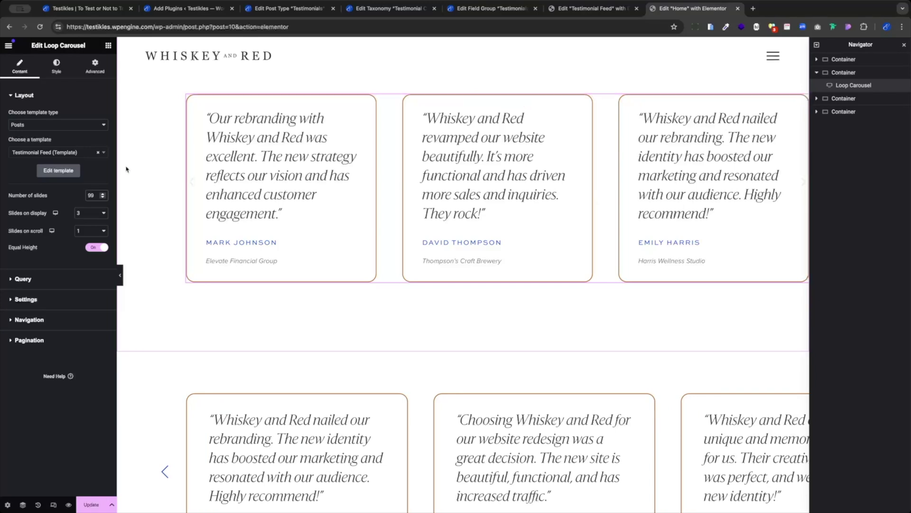
# - Unlink the new carousel's margin values and set its right margin to -15% so it extends past the page edge
pyautogui.click(90, 71)
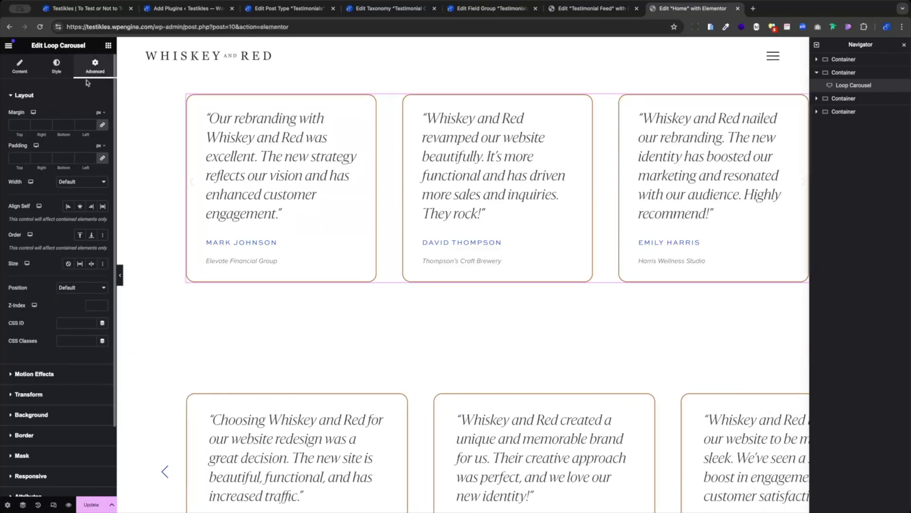
pyautogui.click(103, 125)
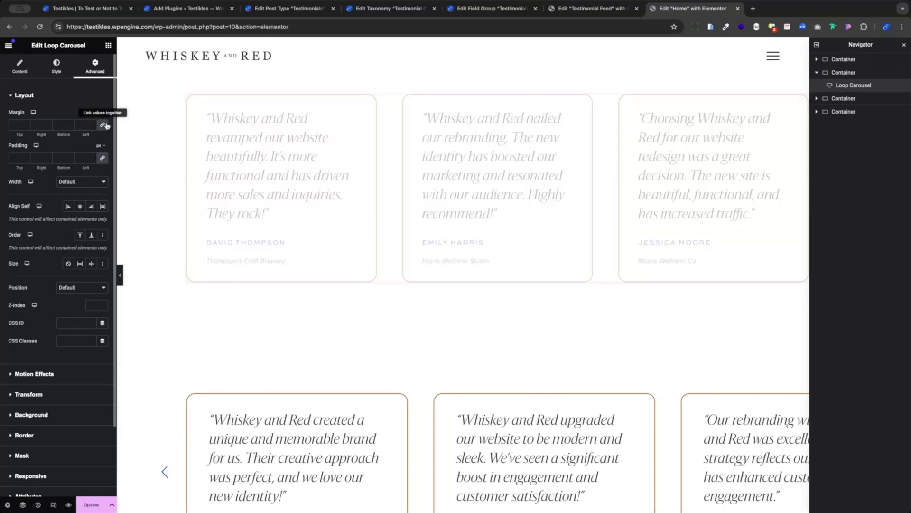
pyautogui.click(48, 127)
pyautogui.click(48, 126)
pyautogui.click(48, 126)
pyautogui.click(48, 126)
pyautogui.click(48, 126)
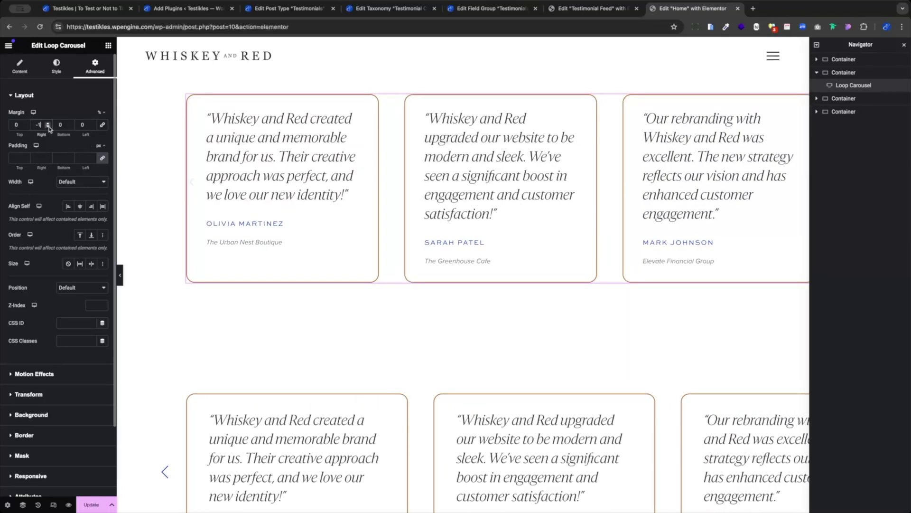
pyautogui.click(48, 126)
pyautogui.click(48, 126)
pyautogui.click(48, 126)
pyautogui.click(48, 126)
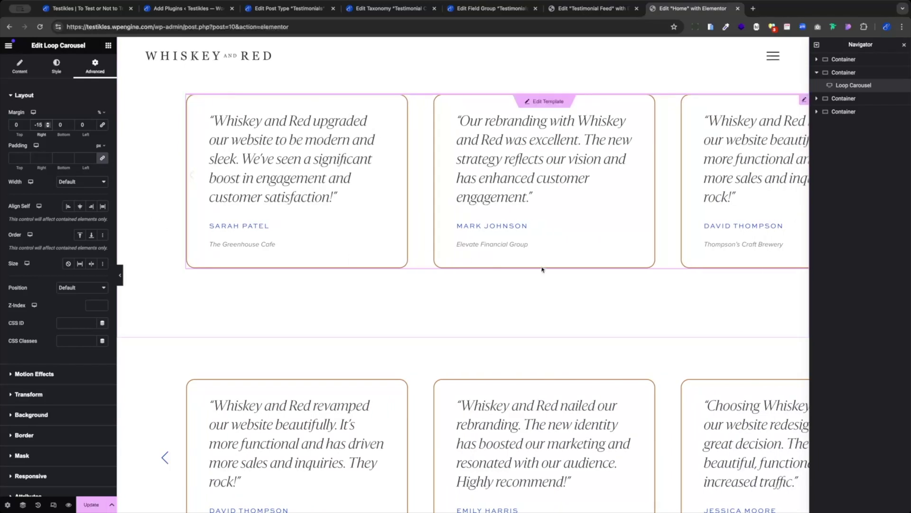
# - Compare the new carousel with the existing one below and examine the arrow placement on both
pyautogui.scroll(2, 660, 296)
pyautogui.scroll(-2, 660, 297)
pyautogui.scroll(-5, 660, 296)
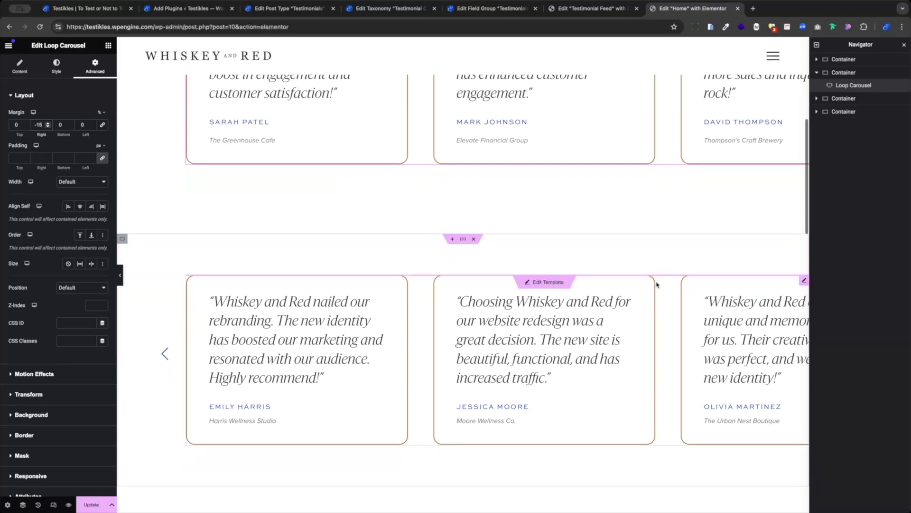
pyautogui.scroll(6, 655, 284)
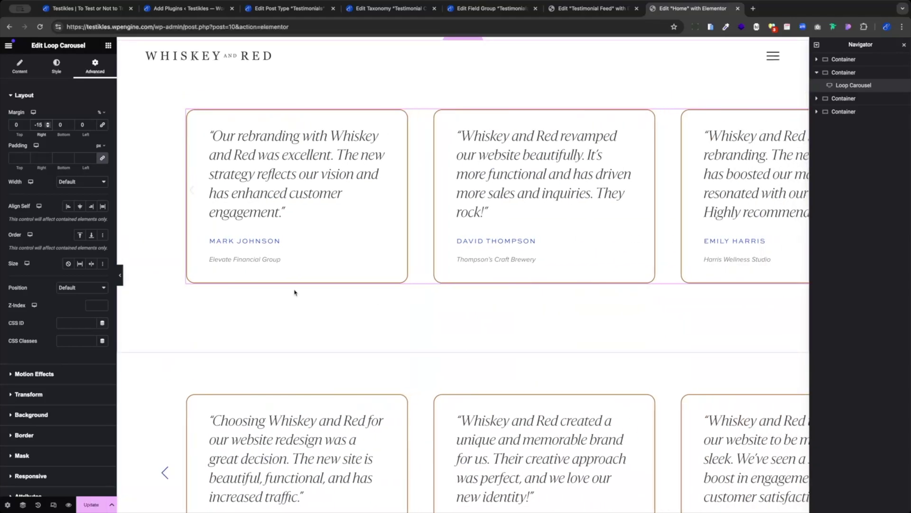
pyautogui.scroll(-4, 178, 228)
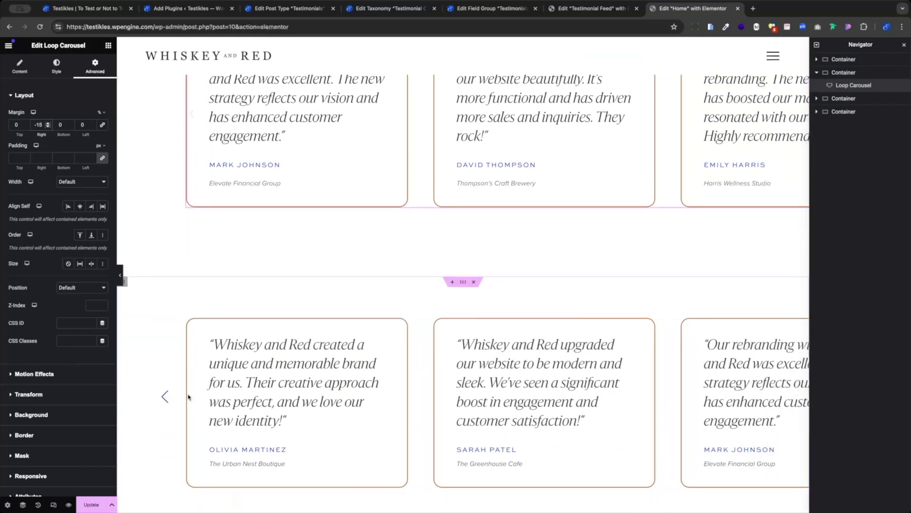
pyautogui.click(164, 399)
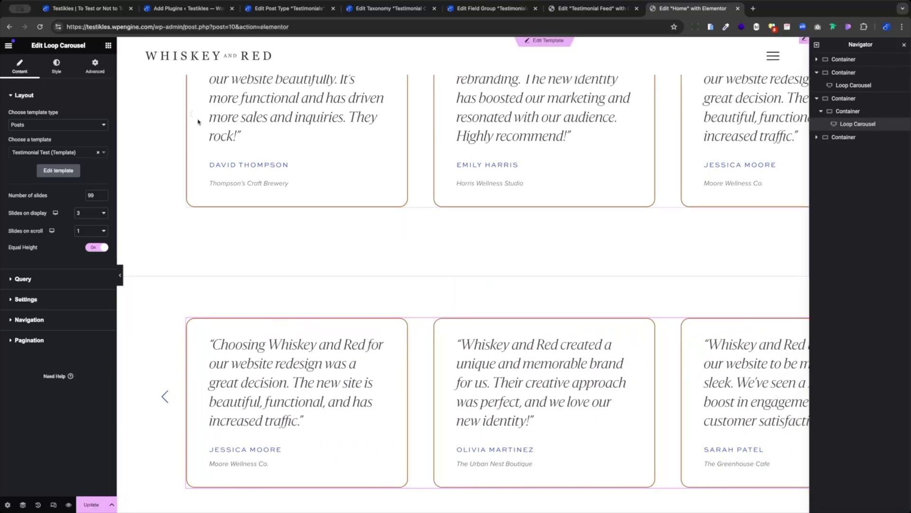
pyautogui.click(192, 119)
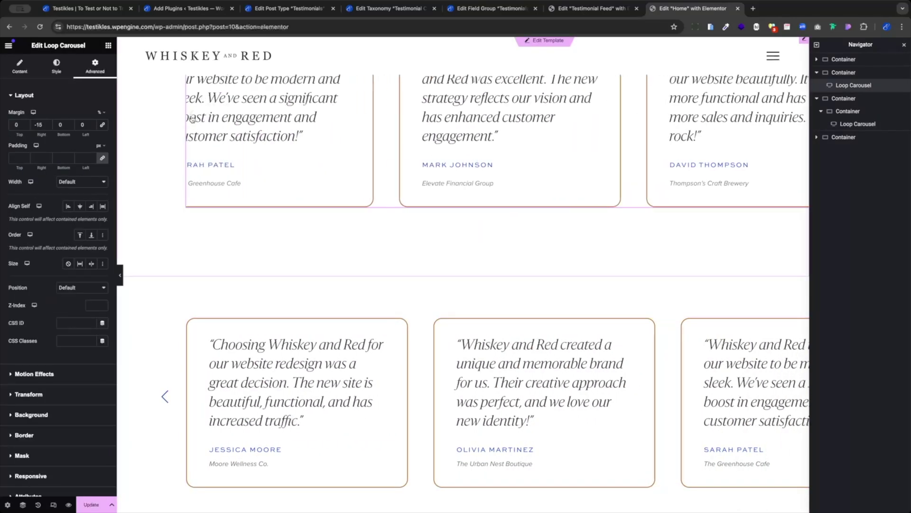
pyautogui.scroll(1, 195, 124)
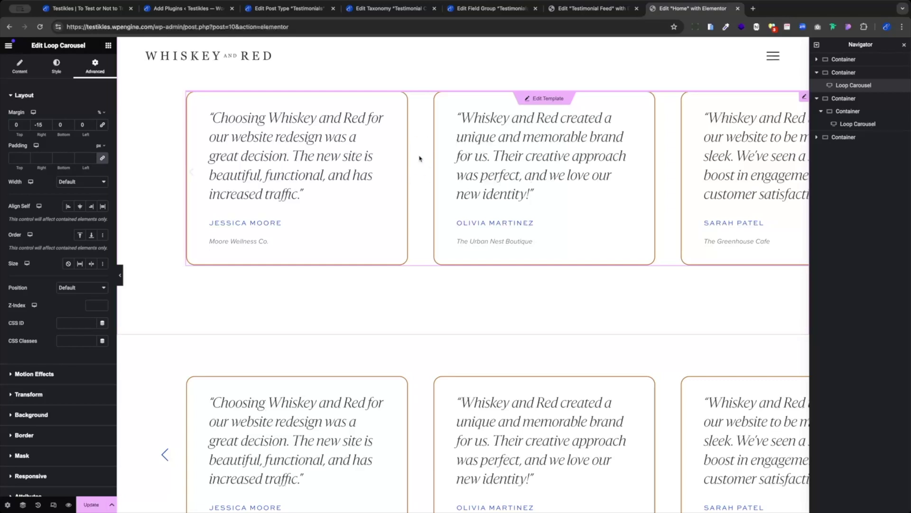
# - Remove the previous arrow's icon in the new carousel's navigation settings
pyautogui.click(18, 68)
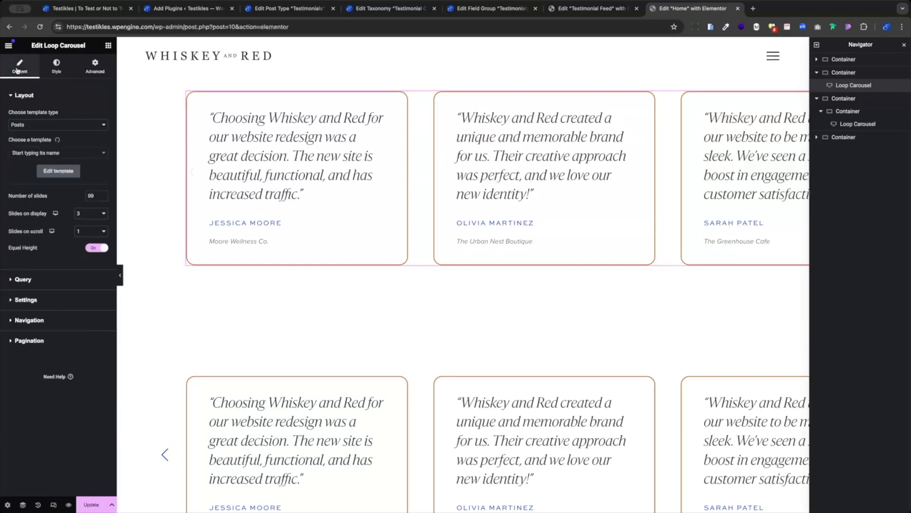
pyautogui.click(30, 320)
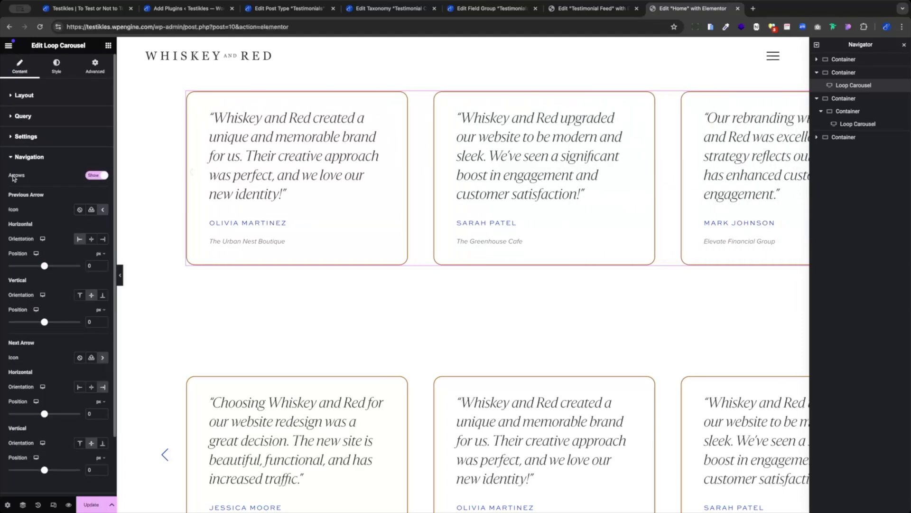
pyautogui.scroll(-1, 55, 166)
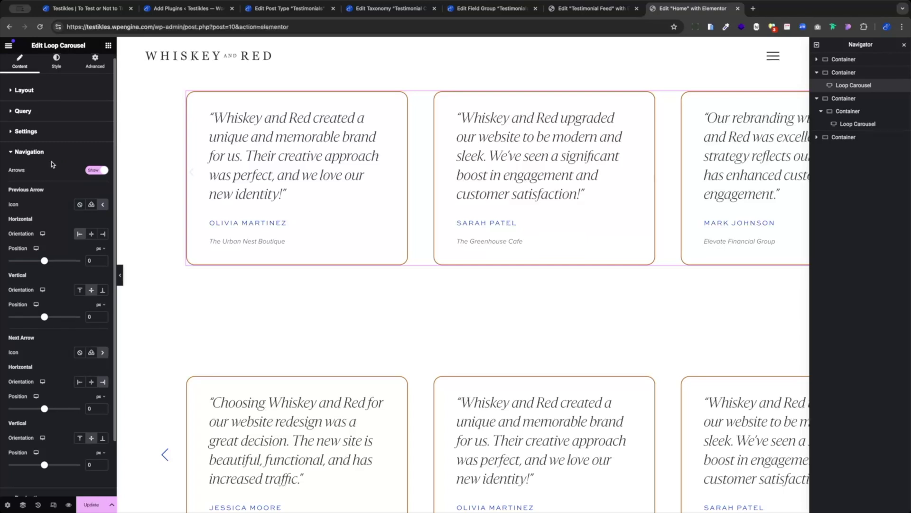
pyautogui.click(79, 205)
pyautogui.scroll(-1, 55, 240)
pyautogui.scroll(-2, 55, 240)
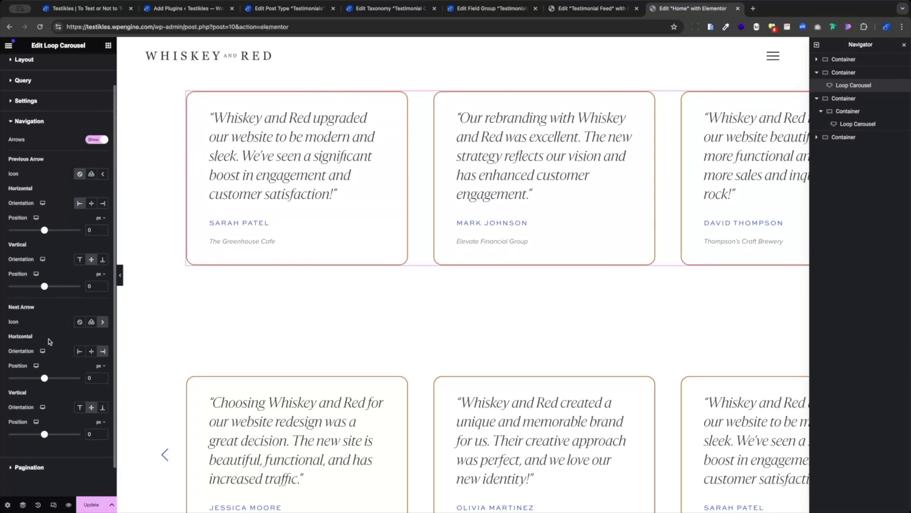
# - Set the next arrow's horizontal orientation to left and its horizontal position to 60 px
pyautogui.click(79, 351)
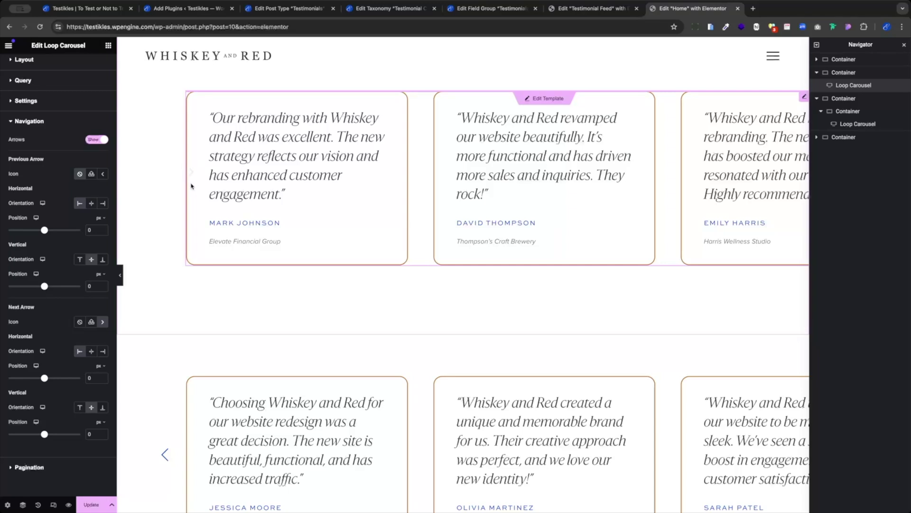
pyautogui.click(102, 380)
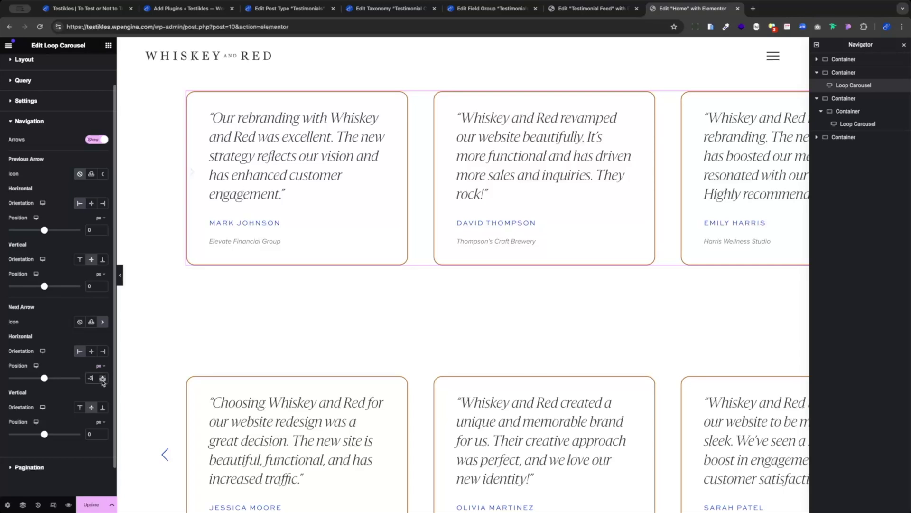
pyautogui.click(103, 380)
pyautogui.click(102, 380)
pyautogui.click(103, 380)
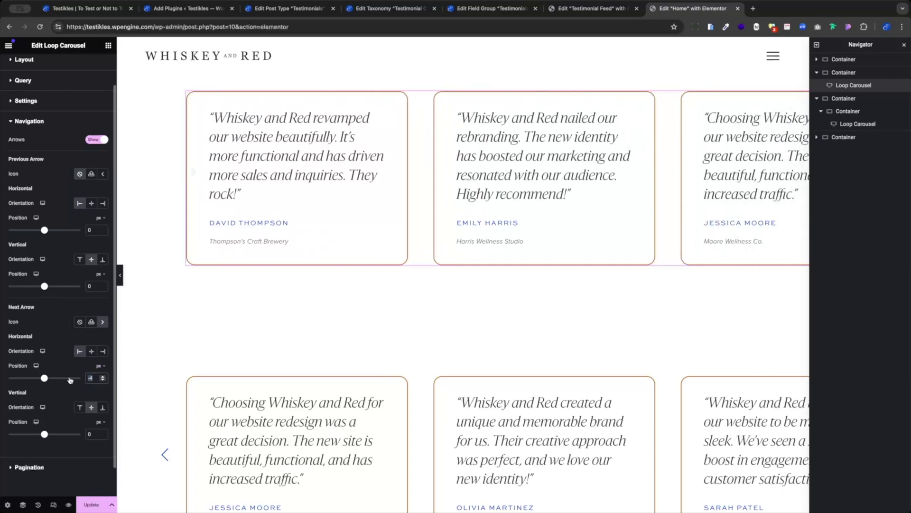
pyautogui.write('60')
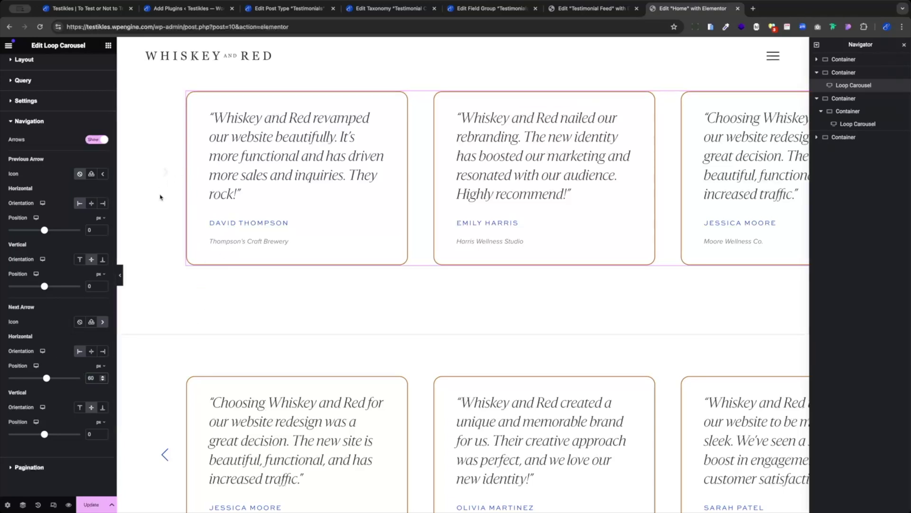
# - Search all library icons for "left" and insert the left chevron as the next arrow's icon
pyautogui.click(103, 322)
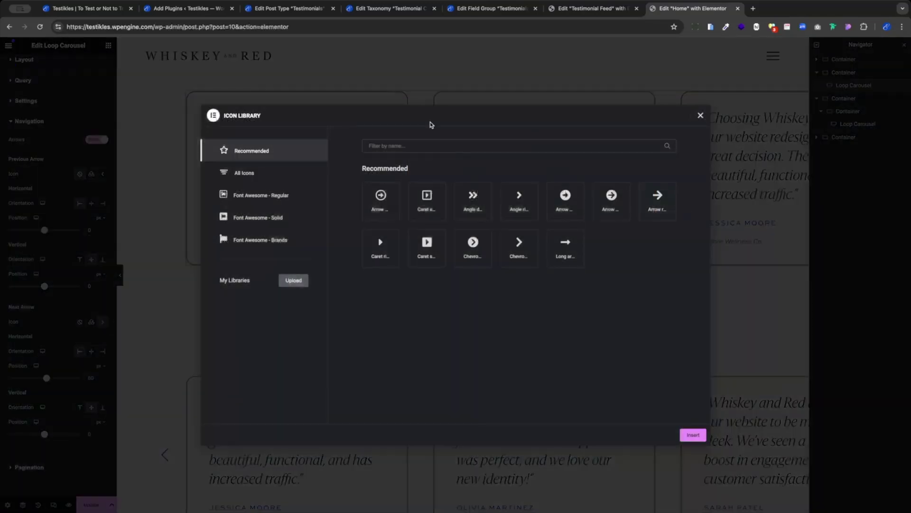
pyautogui.click(239, 174)
pyautogui.click(414, 146)
pyautogui.write('left')
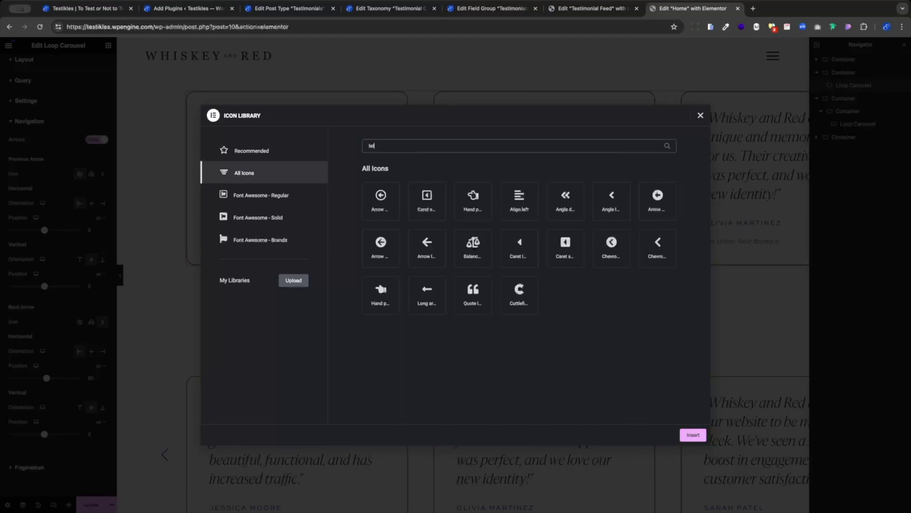
pyautogui.click(657, 246)
pyautogui.click(695, 433)
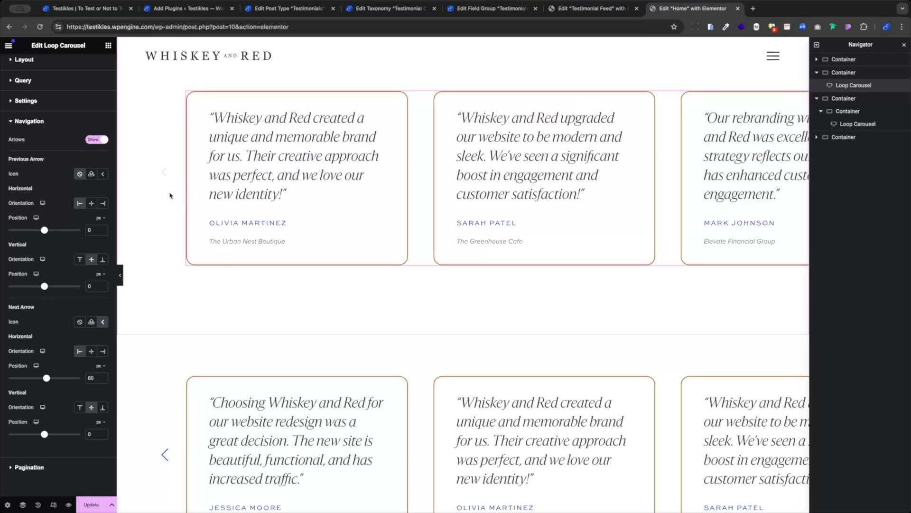
# - Replace the next arrow's icon with the arrow_back_ios SVG from the media library
pyautogui.click(91, 322)
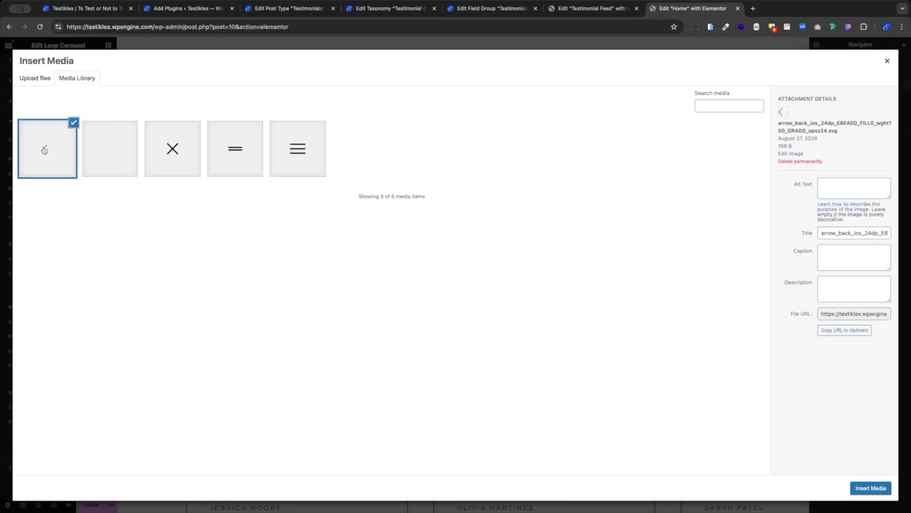
pyautogui.click(870, 487)
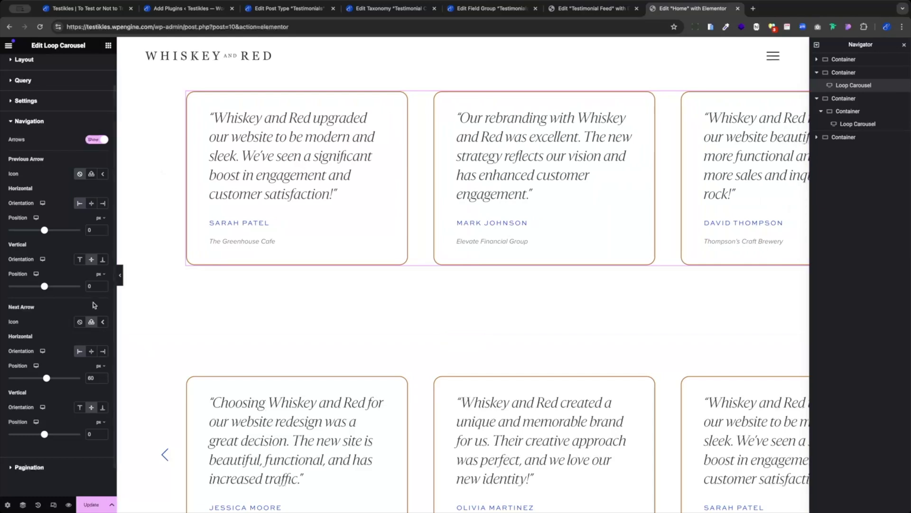
# - Apply the global blue to the new carousel's navigation arrow and set its icon size to 40 px
pyautogui.scroll(2, 53, 280)
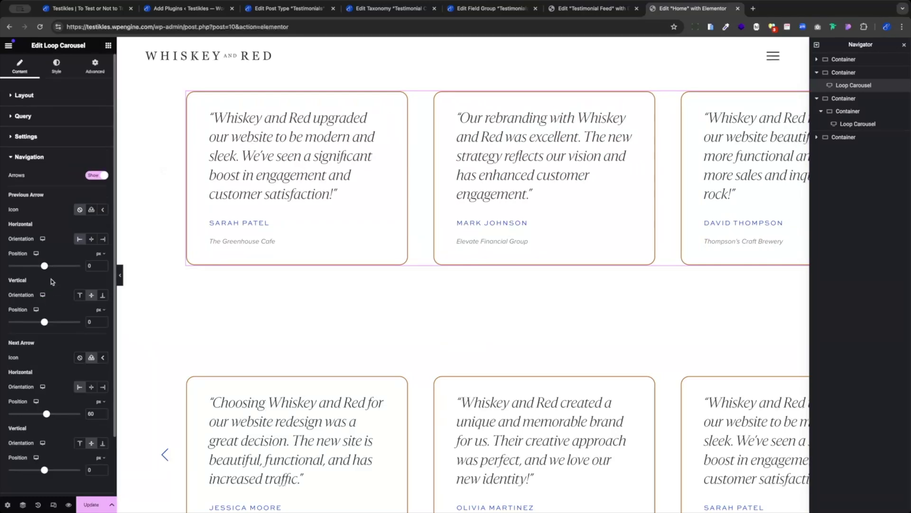
pyautogui.click(57, 67)
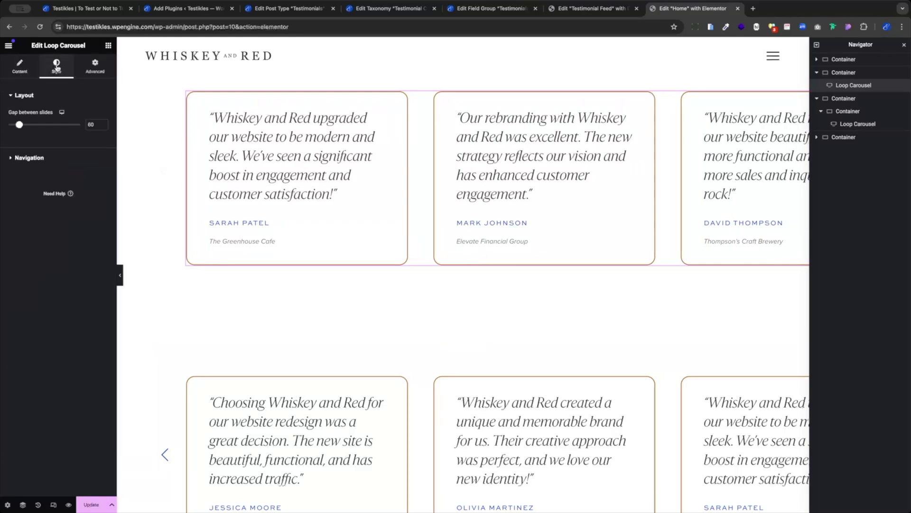
pyautogui.click(30, 162)
pyautogui.click(91, 192)
pyautogui.click(48, 281)
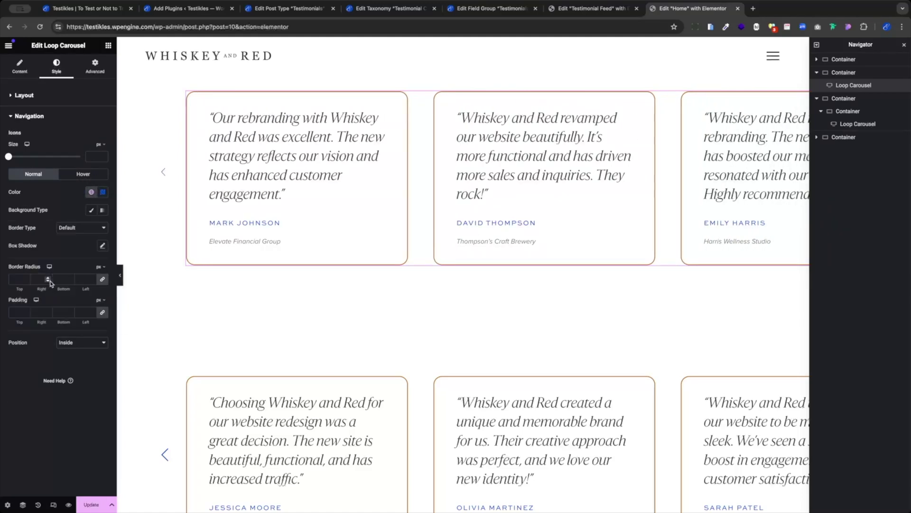
pyautogui.click(92, 156)
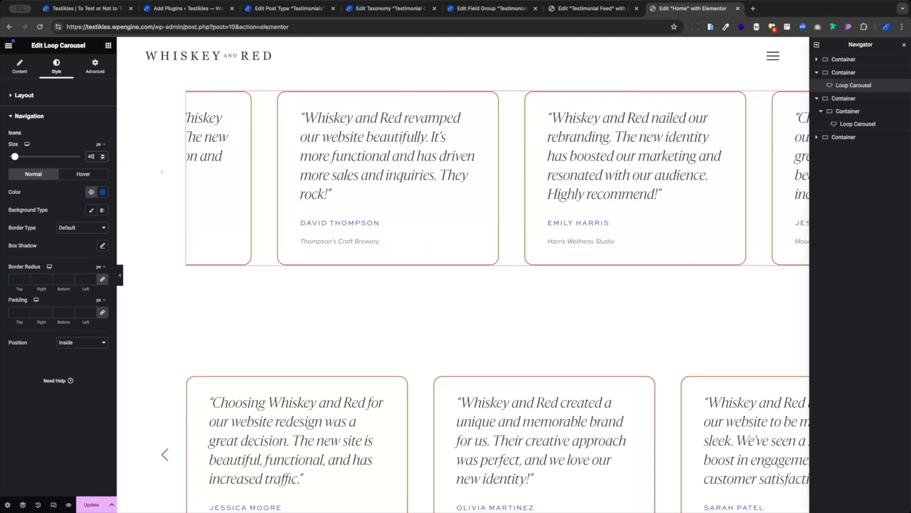
pyautogui.write('40')
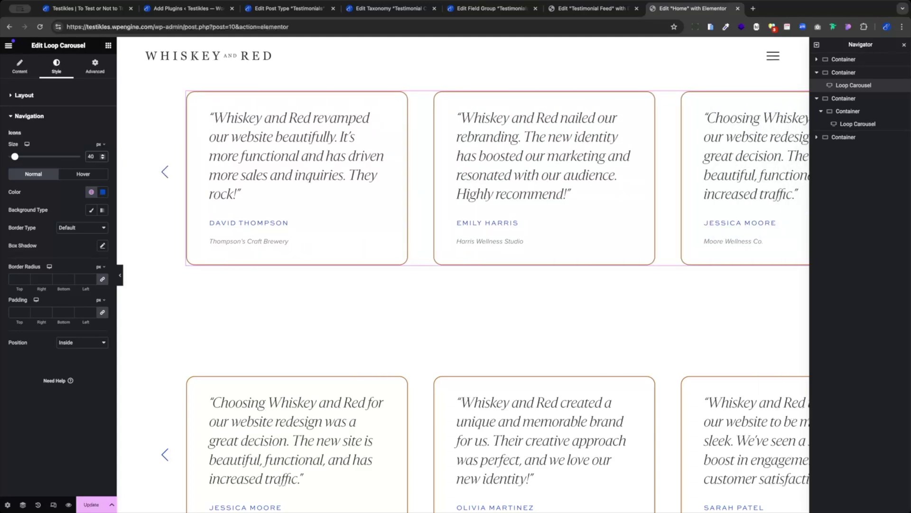
# - Set the navigation arrow's hover colour to the global orange-brown
pyautogui.click(85, 175)
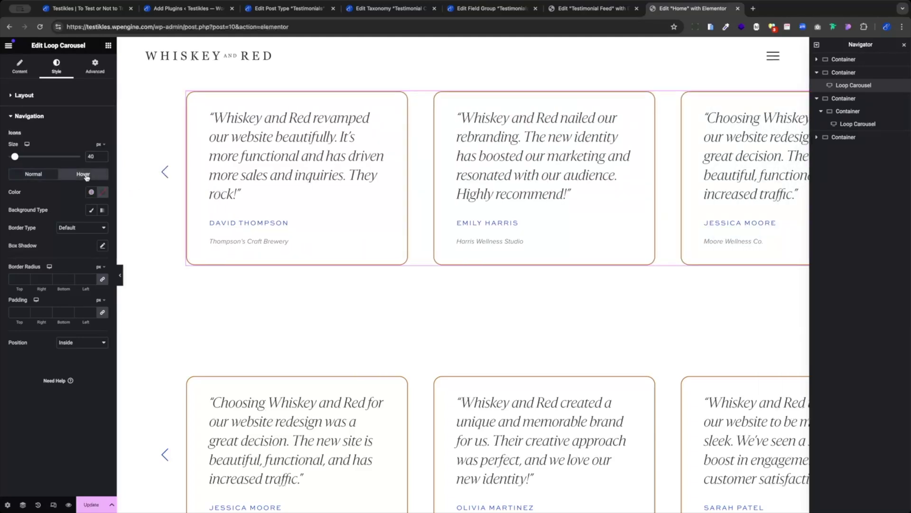
pyautogui.click(91, 192)
pyautogui.click(55, 300)
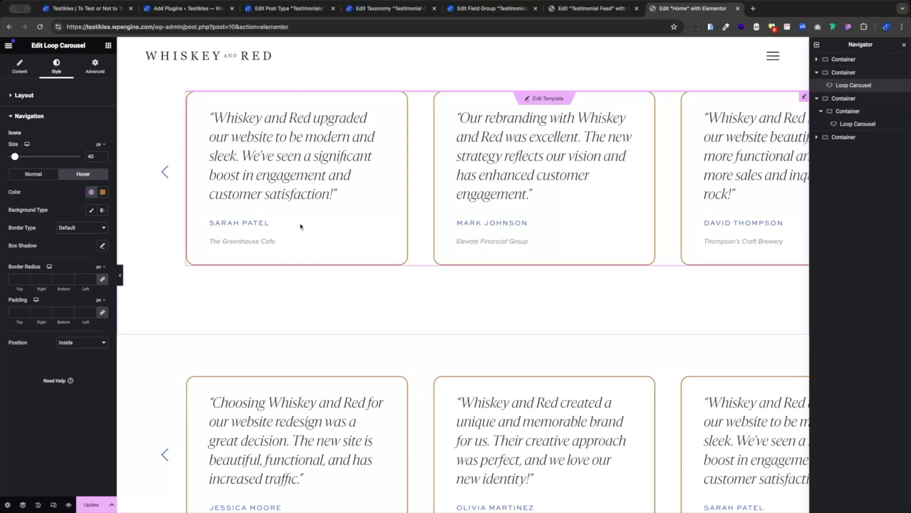
# - Set the overflow of the container around the new carousel to Hidden
pyautogui.scroll(3, 396, 303)
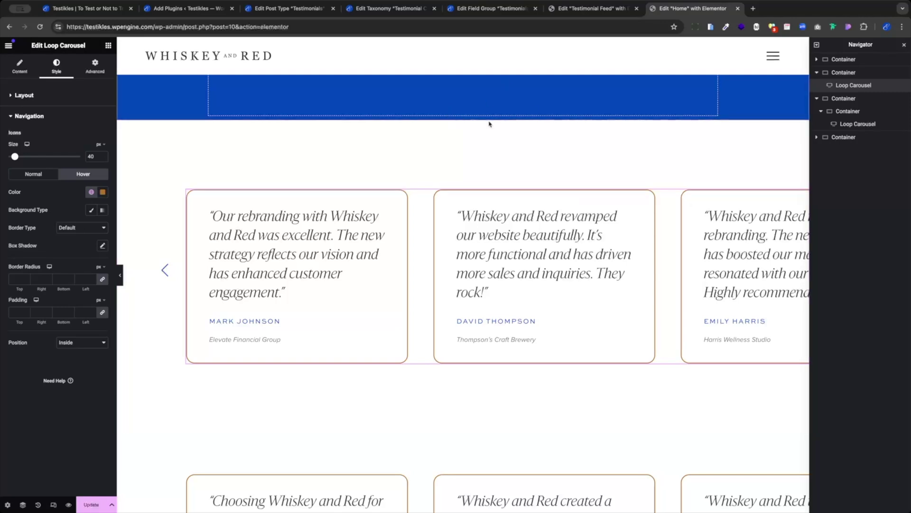
pyautogui.click(463, 116)
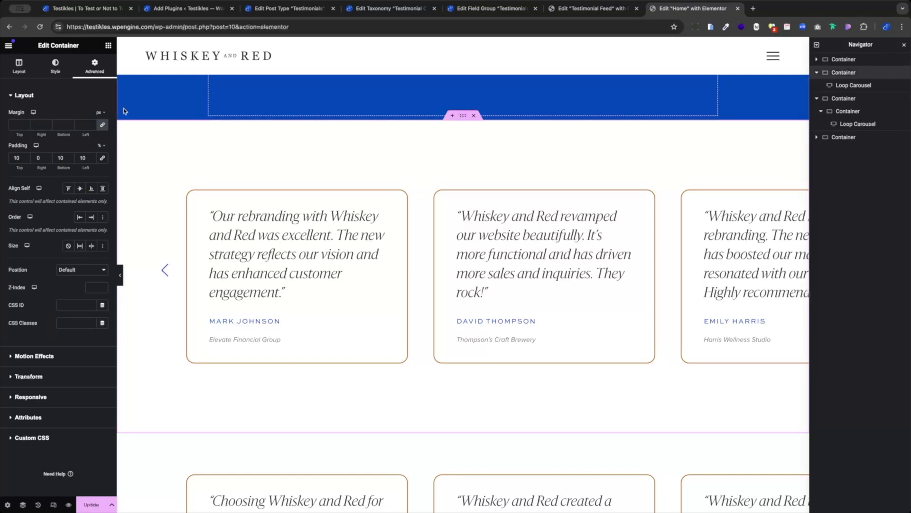
pyautogui.click(15, 65)
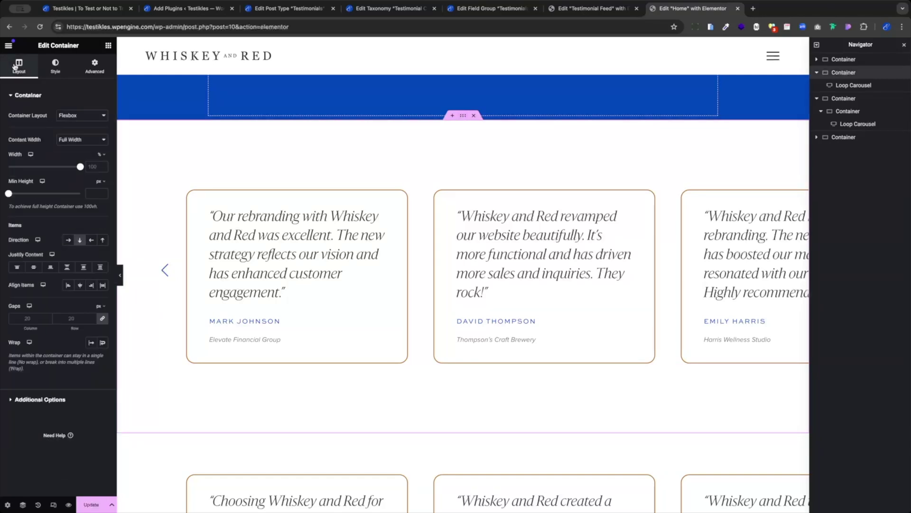
pyautogui.click(53, 400)
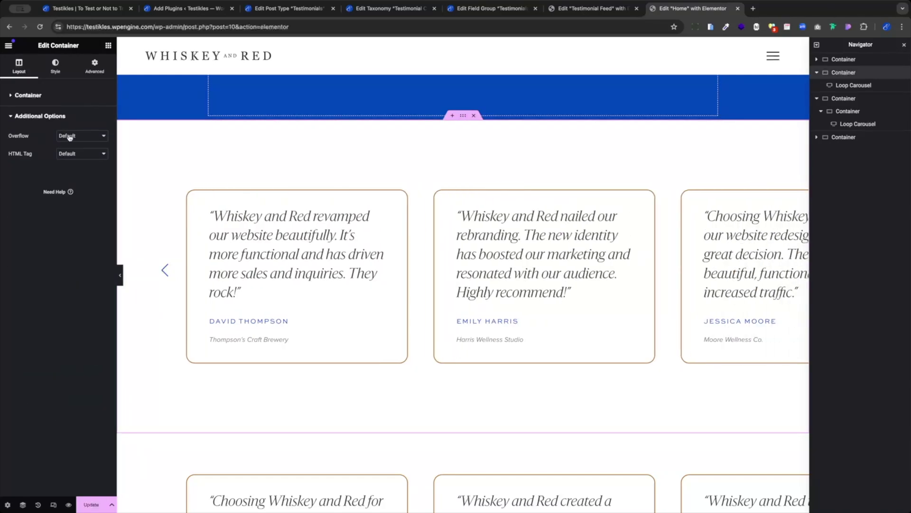
pyautogui.click(79, 147)
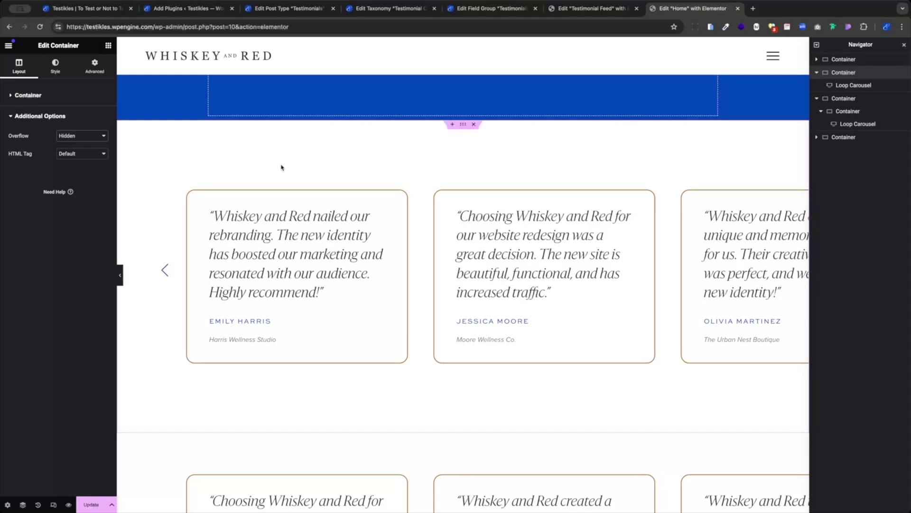
# - Preview the page in tablet portrait and compare the new carousel's card widths and arrow with the existing carousel
pyautogui.click(420, 213)
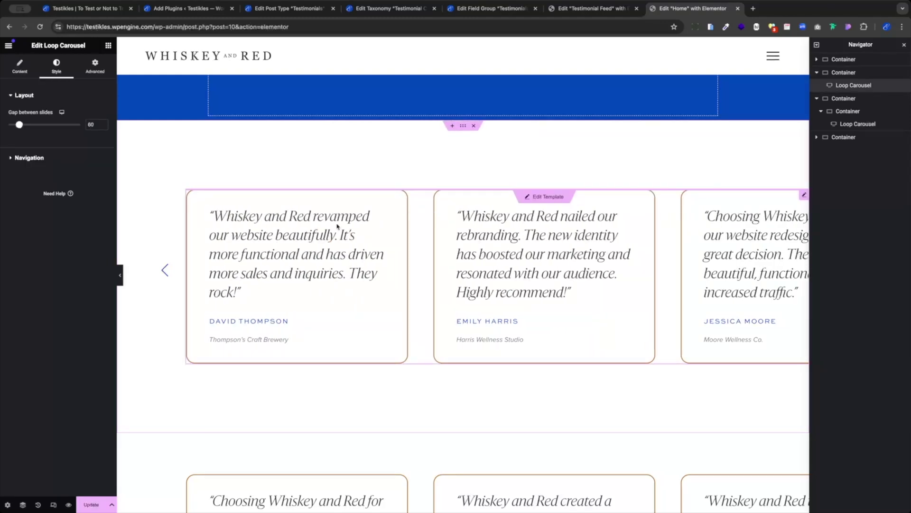
pyautogui.click(62, 112)
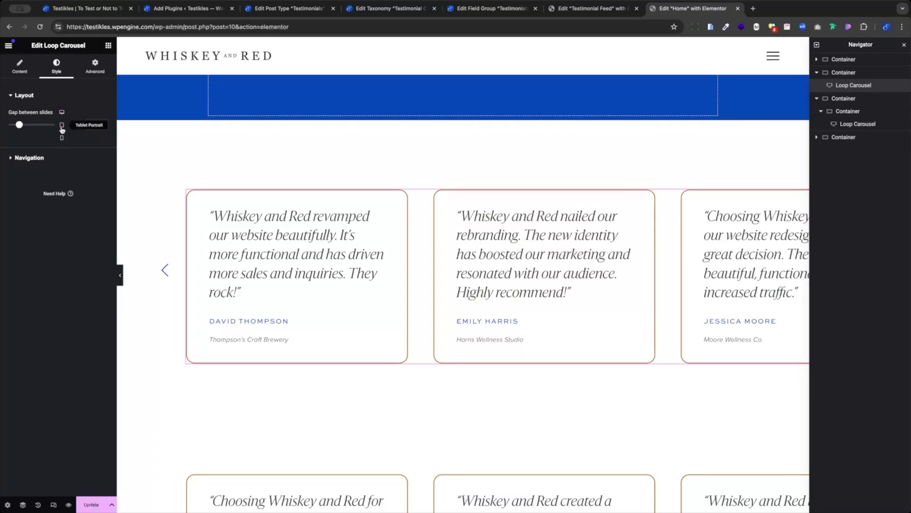
pyautogui.click(61, 126)
pyautogui.scroll(-3, 444, 233)
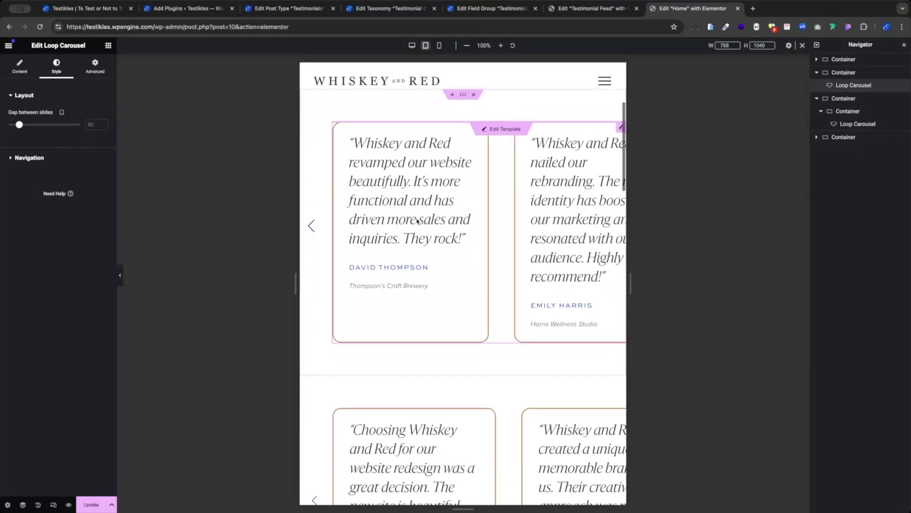
pyautogui.scroll(-2, 590, 309)
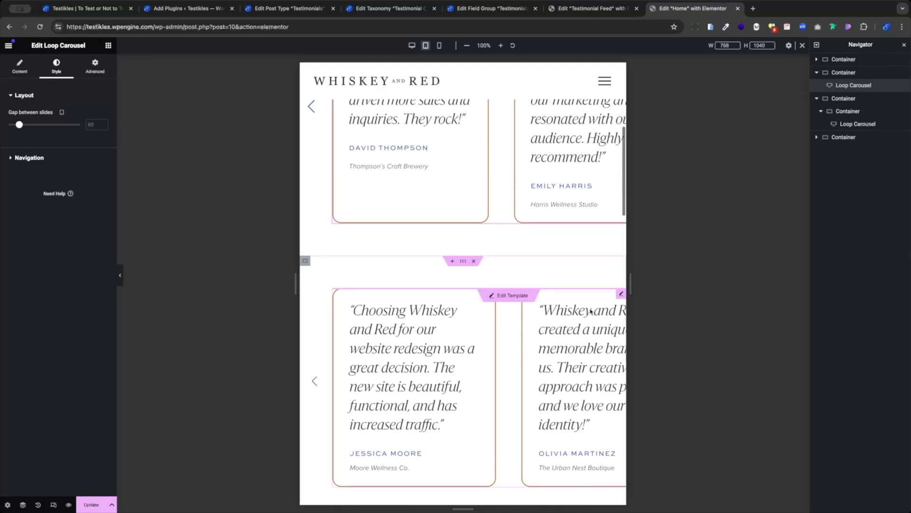
pyautogui.scroll(3, 590, 309)
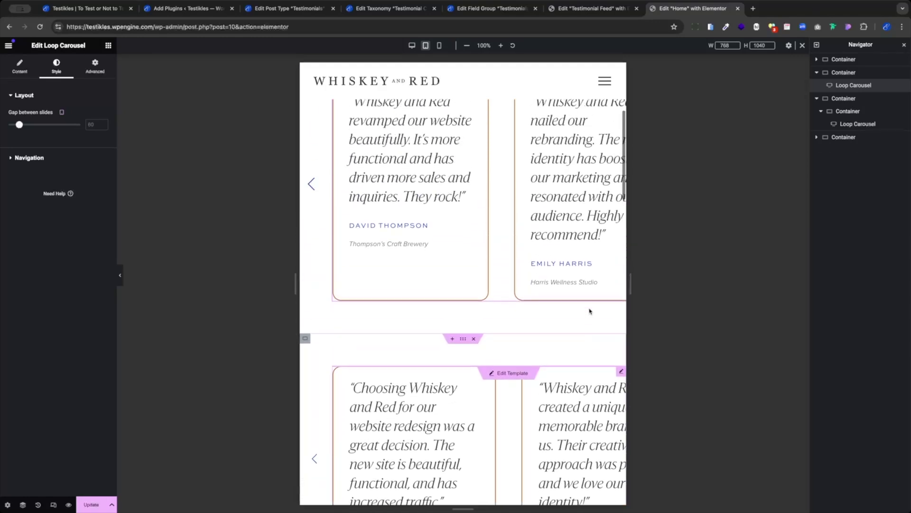
pyautogui.scroll(1, 590, 311)
pyautogui.scroll(-2, 590, 311)
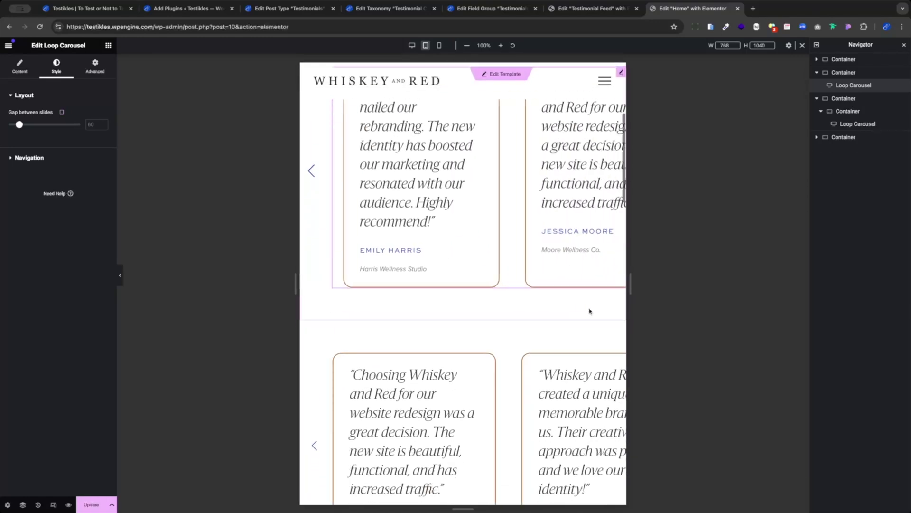
pyautogui.scroll(2, 305, 261)
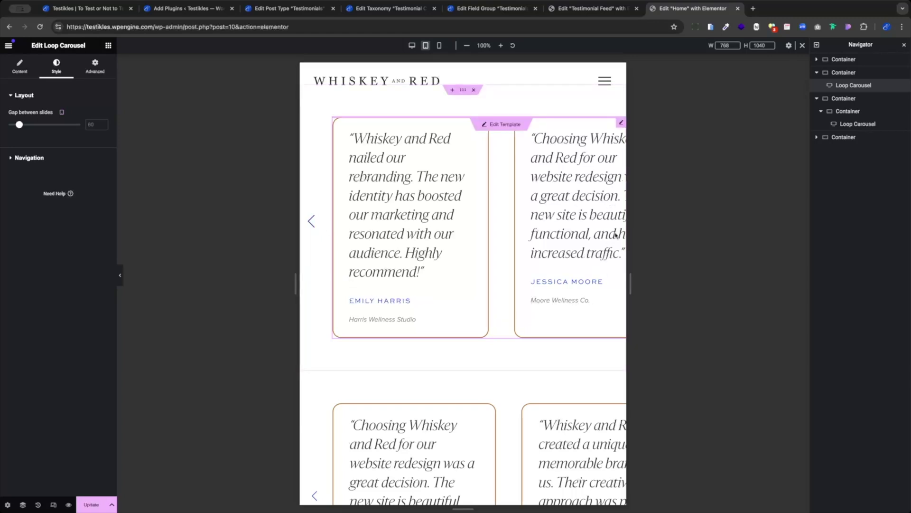
pyautogui.scroll(-3, 607, 268)
pyautogui.scroll(4, 607, 267)
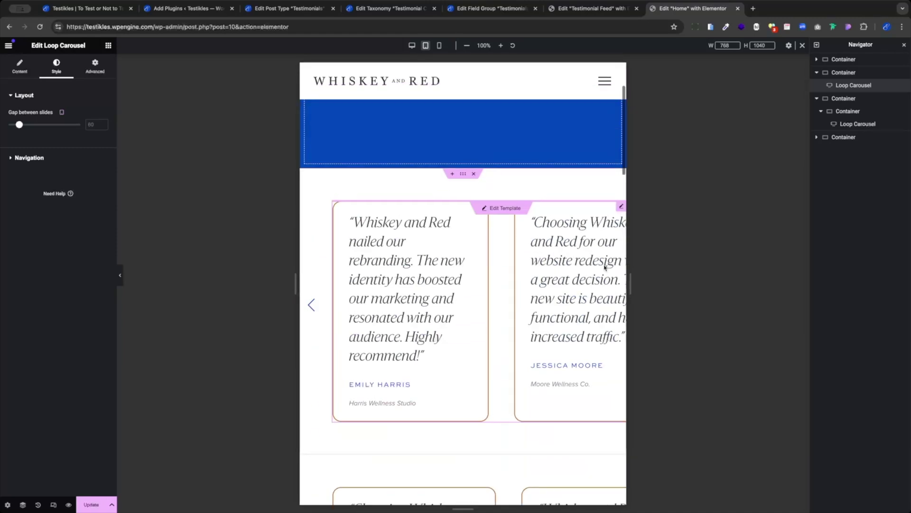
# - Unlink the new carousel's tablet margins and set the right margin to -20%, with the other sides at 0
pyautogui.click(95, 68)
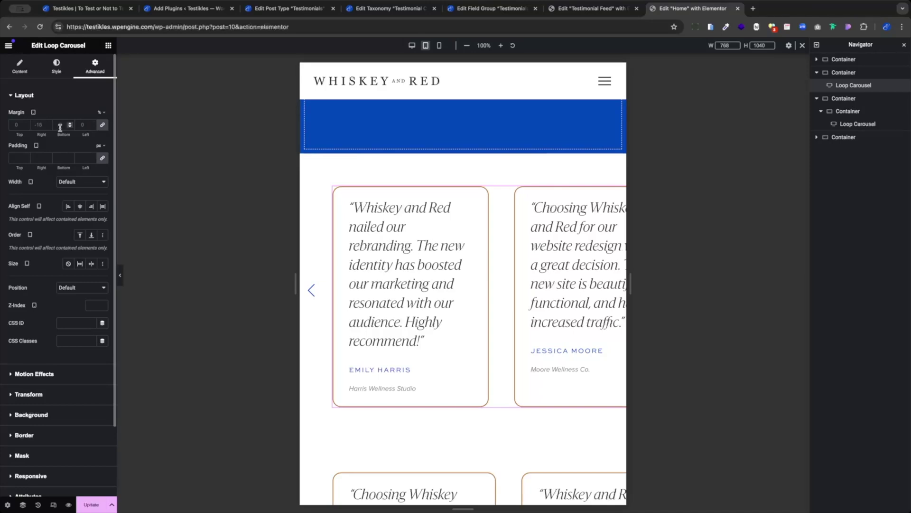
pyautogui.click(101, 125)
pyautogui.doubleClick(39, 124)
pyautogui.write('-20')
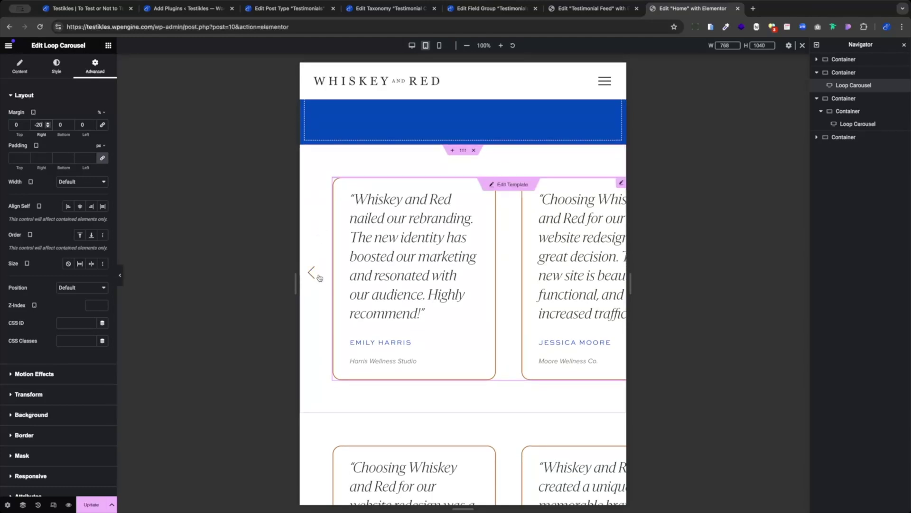
# - Set the new carousel's navigation icon size to 30 px for tablet
pyautogui.click(56, 65)
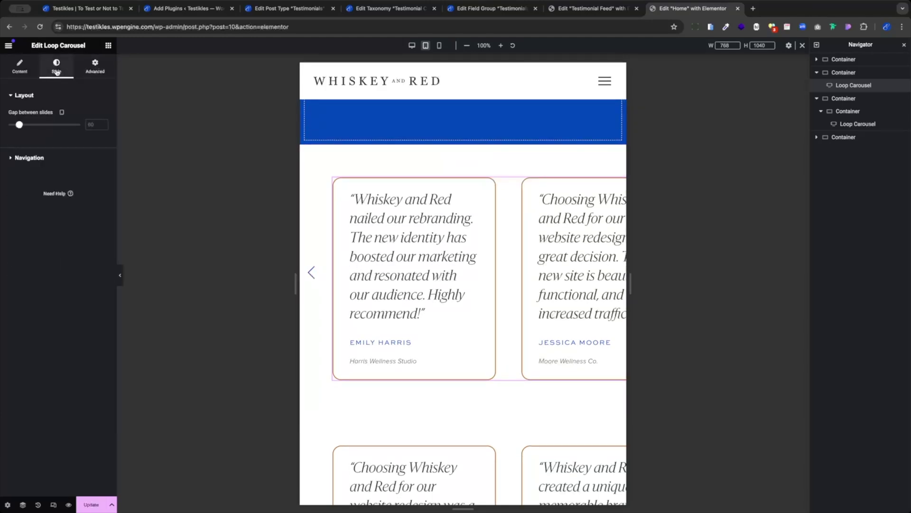
pyautogui.click(54, 162)
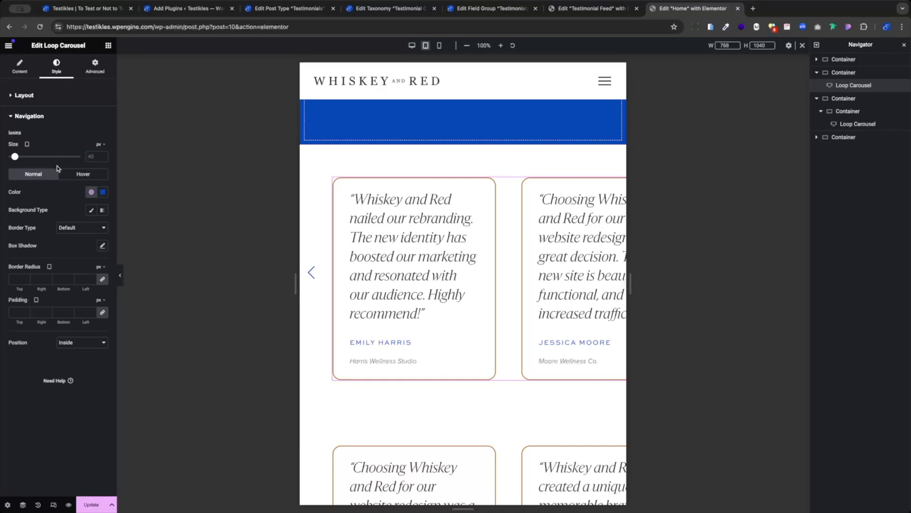
pyautogui.click(96, 156)
pyautogui.write('30')
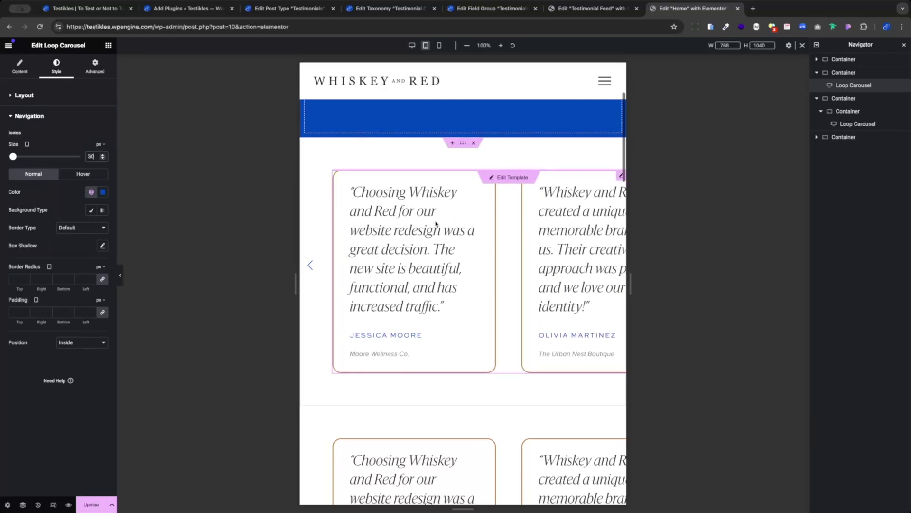
# - Set the next arrow's horizontal position to 50 px for tablet
pyautogui.scroll(-1, 438, 223)
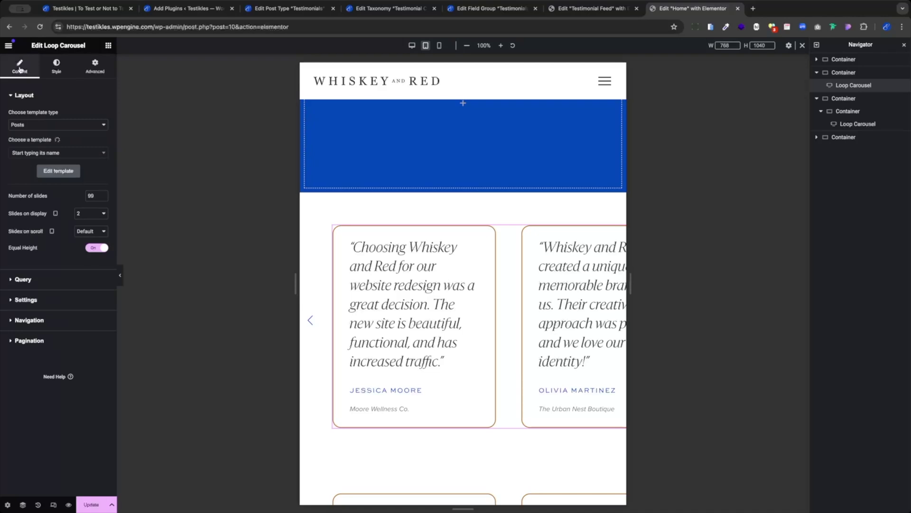
pyautogui.click(43, 320)
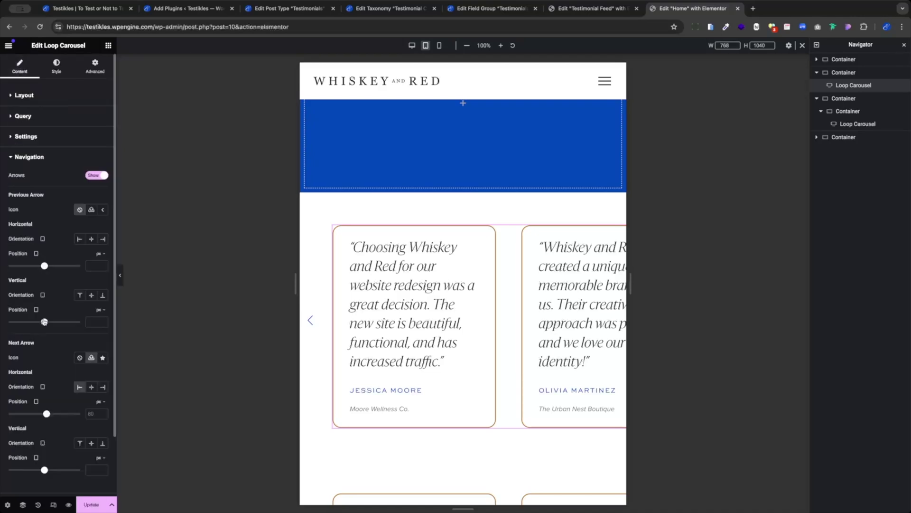
pyautogui.scroll(-1, 45, 322)
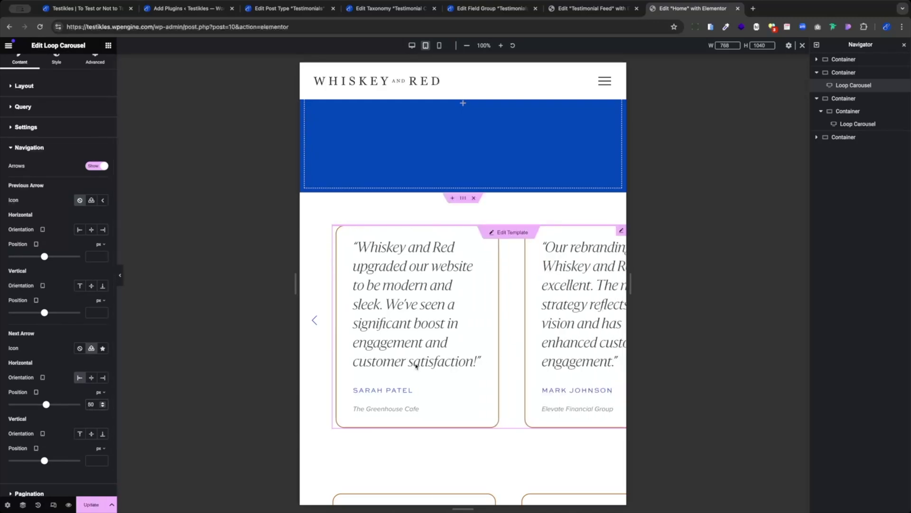
pyautogui.scroll(-1, 420, 364)
pyautogui.scroll(1, 421, 364)
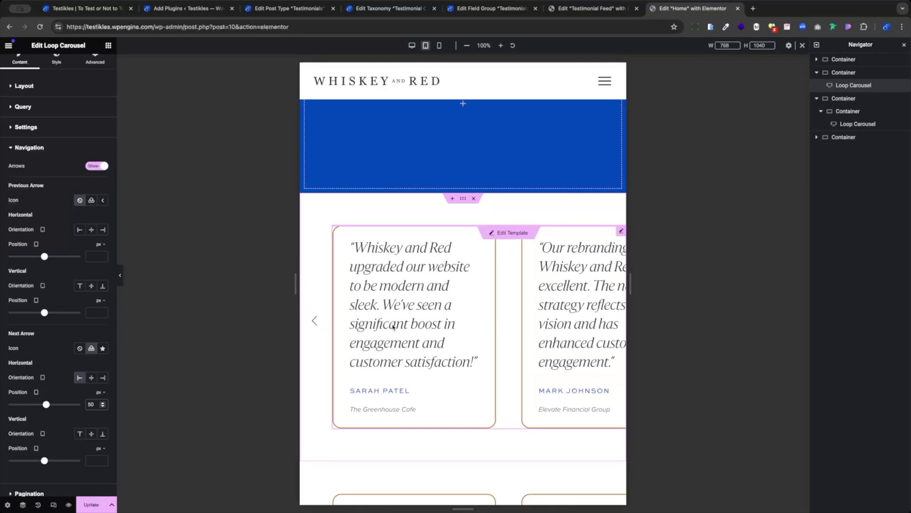
# - Switch to the mobile portrait view and set all of the new carousel's margins to 0
pyautogui.click(440, 46)
pyautogui.click(440, 46)
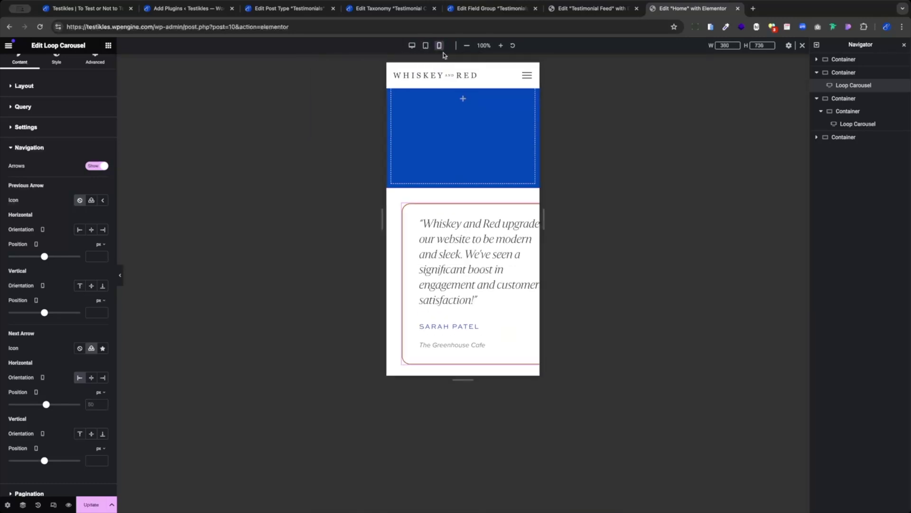
pyautogui.scroll(-3, 465, 220)
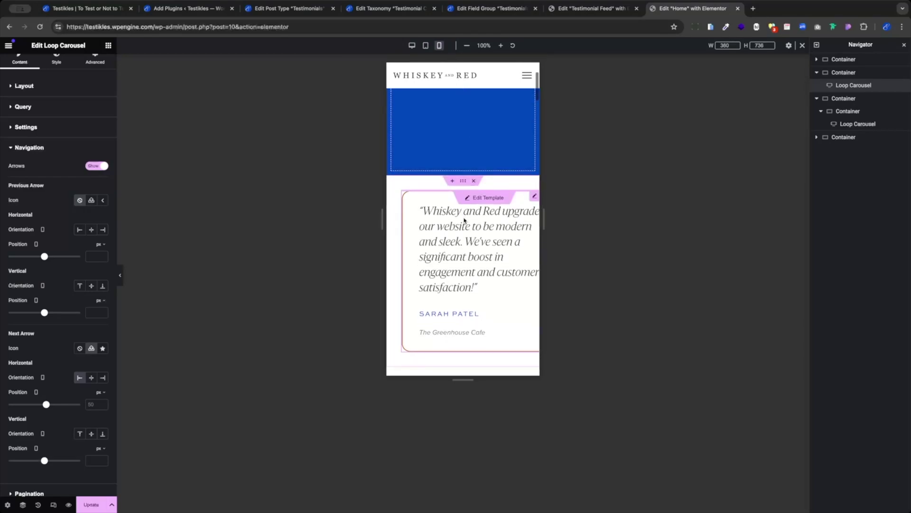
pyautogui.scroll(1, 464, 220)
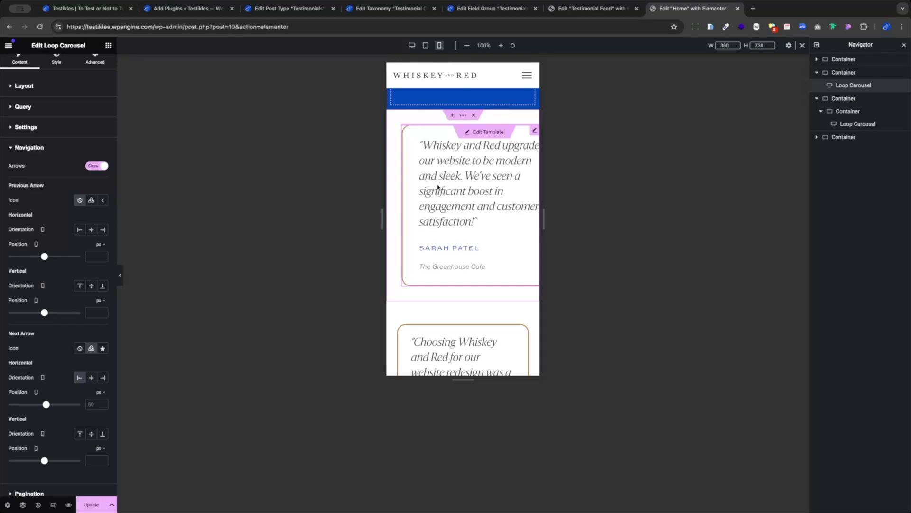
pyautogui.click(95, 65)
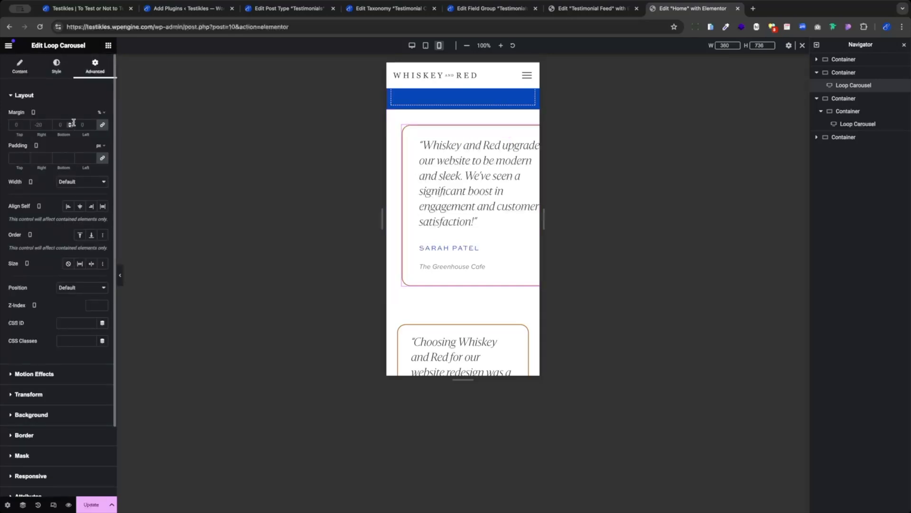
pyautogui.click(102, 125)
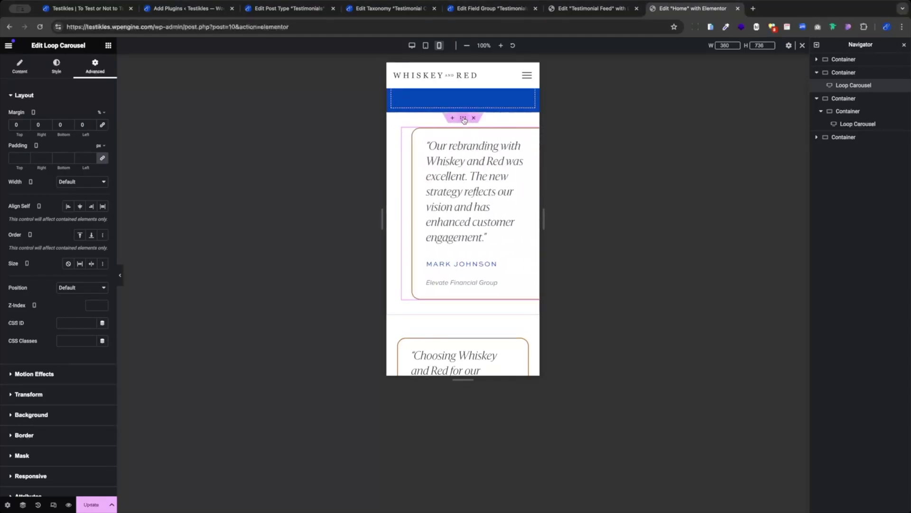
# - Set the mobile padding of the container holding the new carousel to 15% top and bottom and 7% left and right
pyautogui.click(474, 123)
pyautogui.click(87, 70)
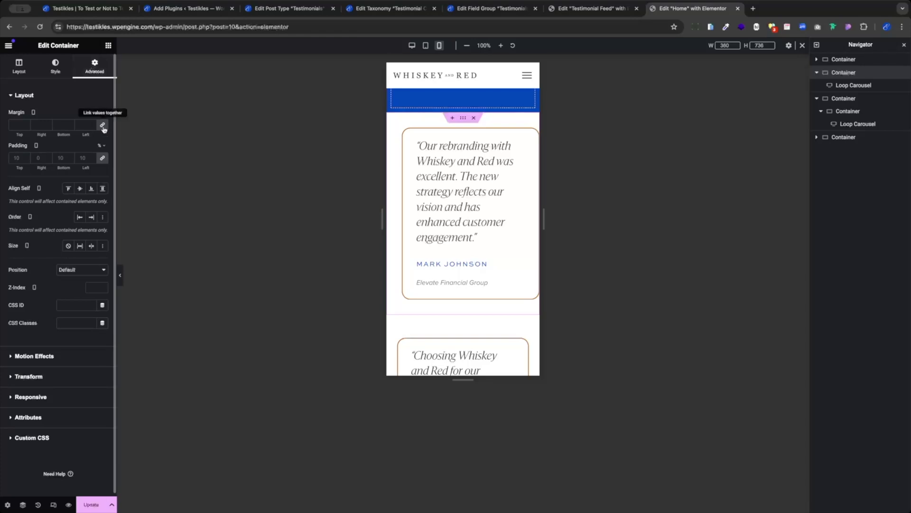
pyautogui.click(82, 157)
pyautogui.write('7')
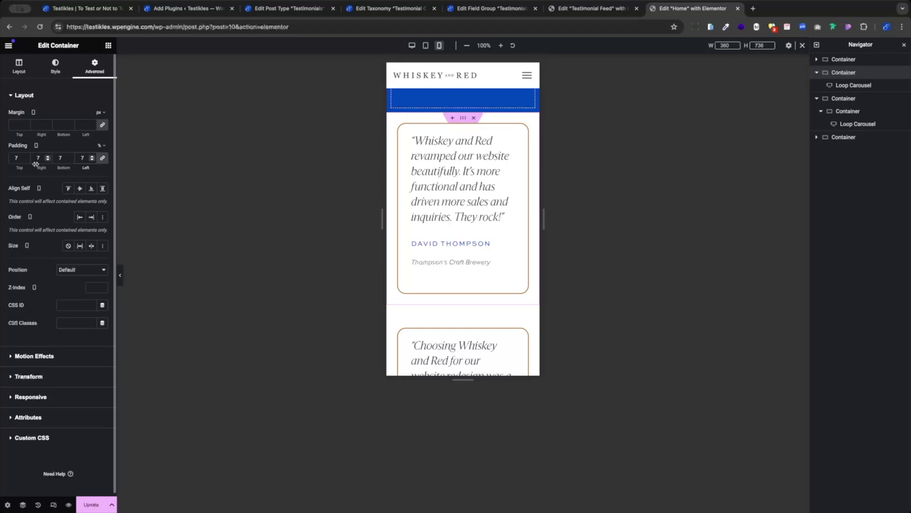
pyautogui.moveTo(20, 158); pyautogui.dragTo(2, 157)
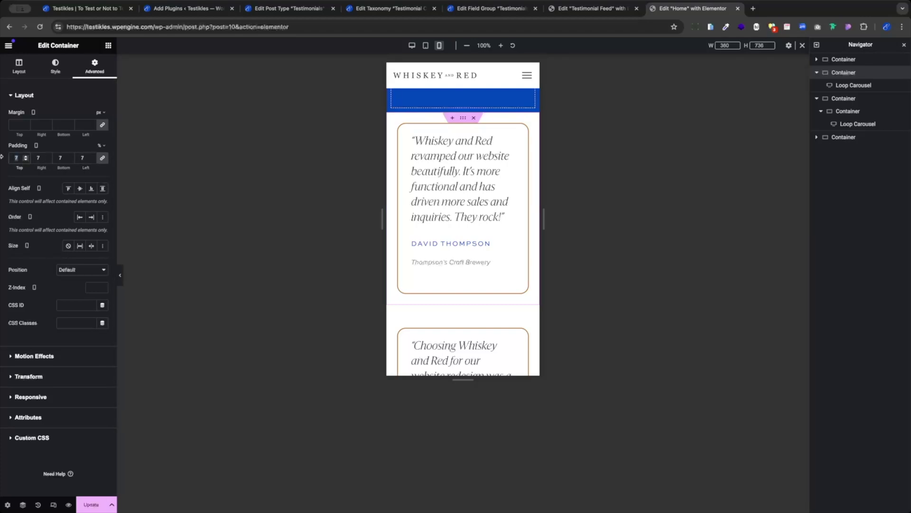
pyautogui.write('15')
pyautogui.doubleClick(62, 158)
pyautogui.write('15')
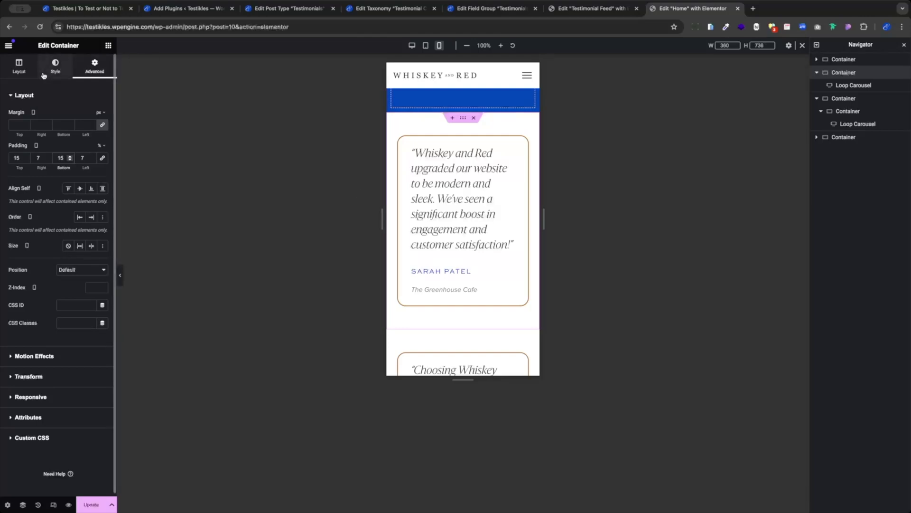
# - Set the next arrow's horizontal position in the new carousel to 0 px for mobile
pyautogui.click(512, 161)
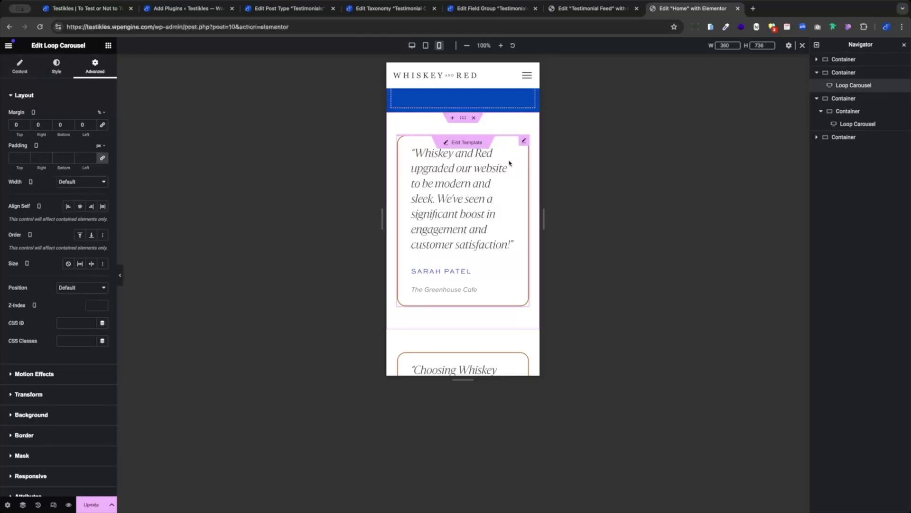
pyautogui.click(21, 69)
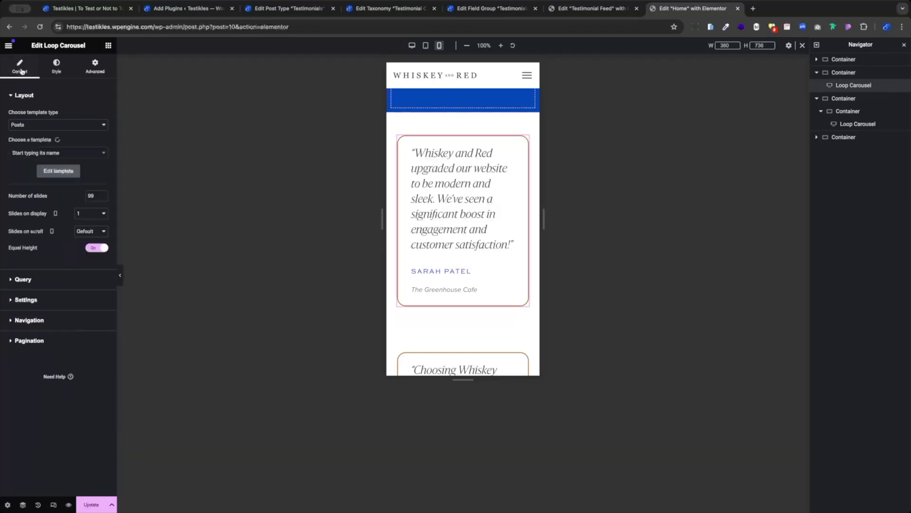
pyautogui.click(40, 325)
pyautogui.scroll(-2, 39, 323)
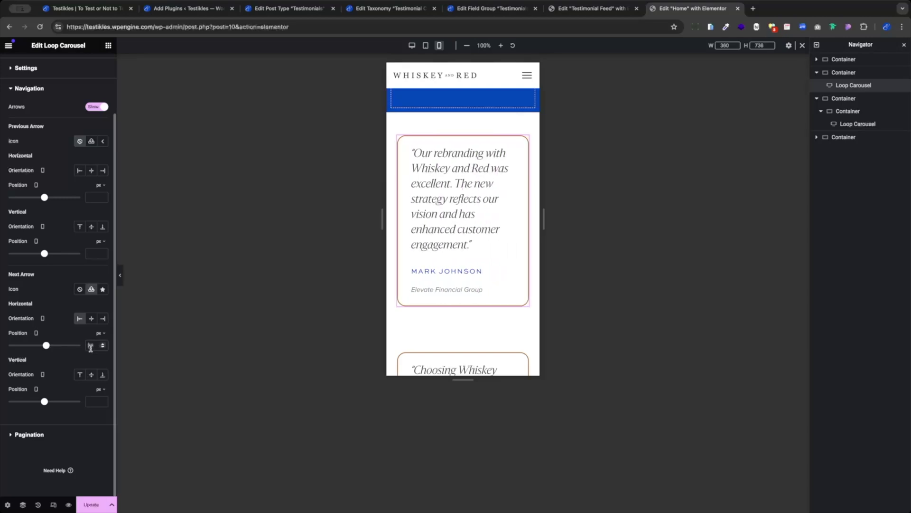
pyautogui.click(90, 348)
pyautogui.write('0')
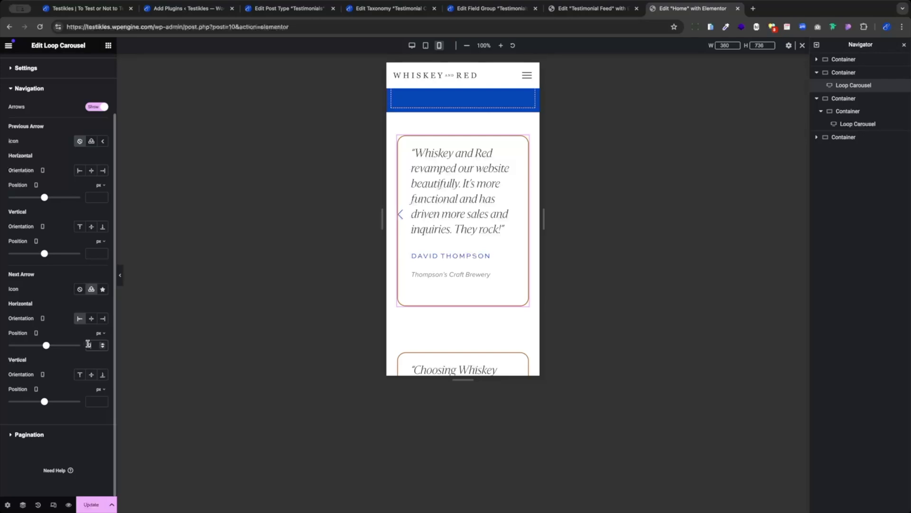
# - Set the new carousel's navigation icon size to 0 px for mobile
pyautogui.scroll(1, 66, 348)
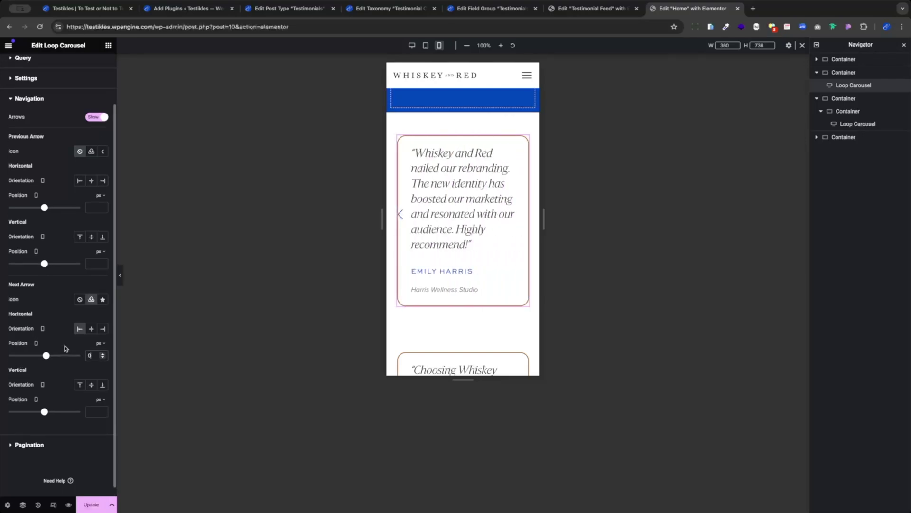
pyautogui.scroll(3, 66, 348)
pyautogui.click(55, 68)
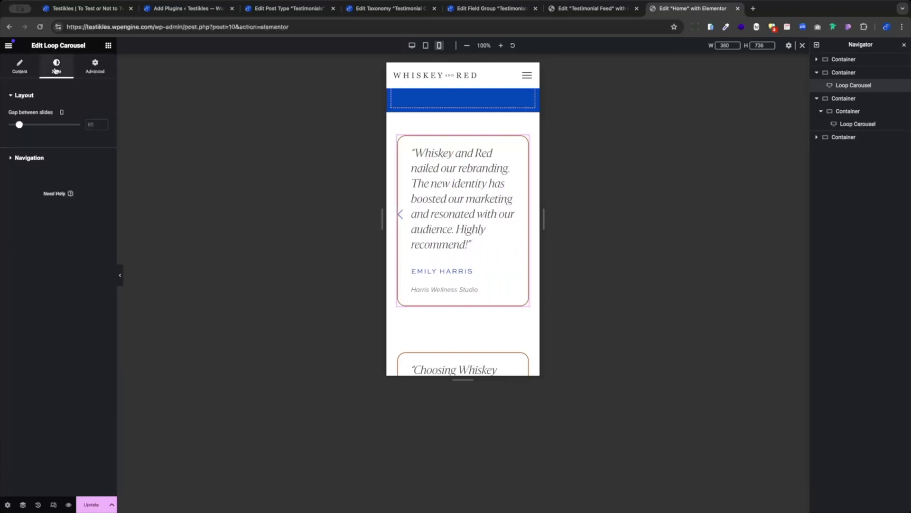
pyautogui.click(25, 157)
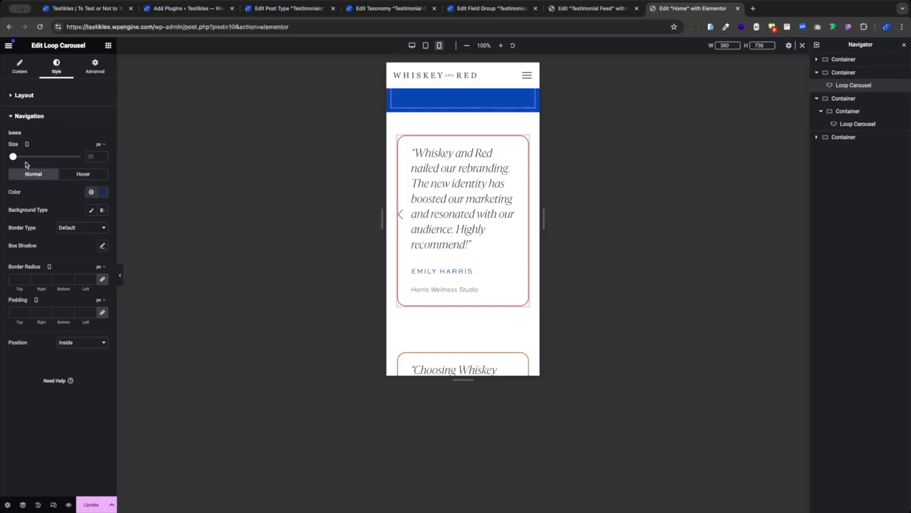
pyautogui.click(88, 155)
pyautogui.write('0')
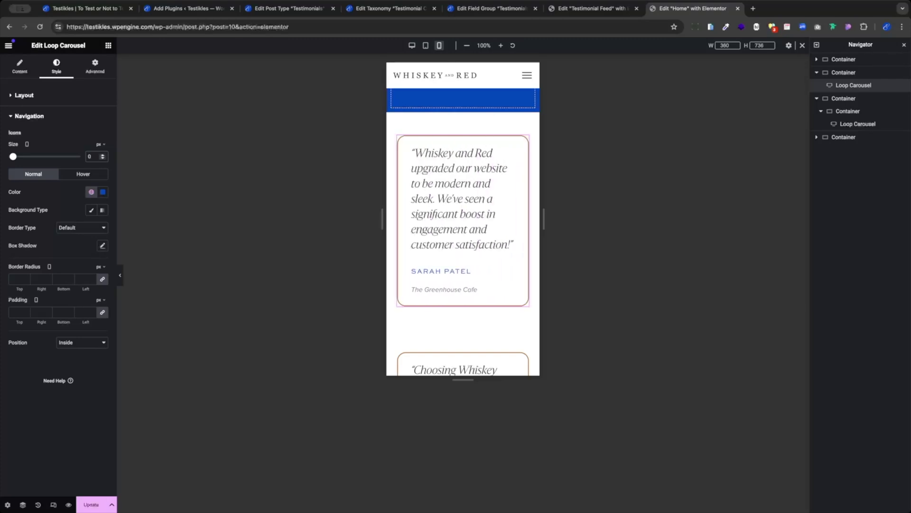
# - Return to the desktop view and update the Home page
pyautogui.click(412, 45)
pyautogui.click(90, 504)
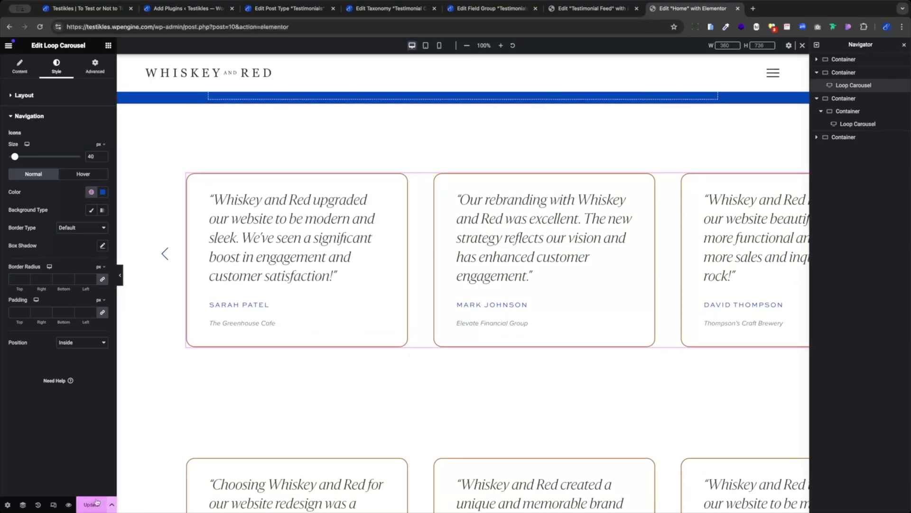
# - Preview the page without the editing panel and cycle through the new carousel's testimonials with its navigation arrow
pyautogui.click(121, 276)
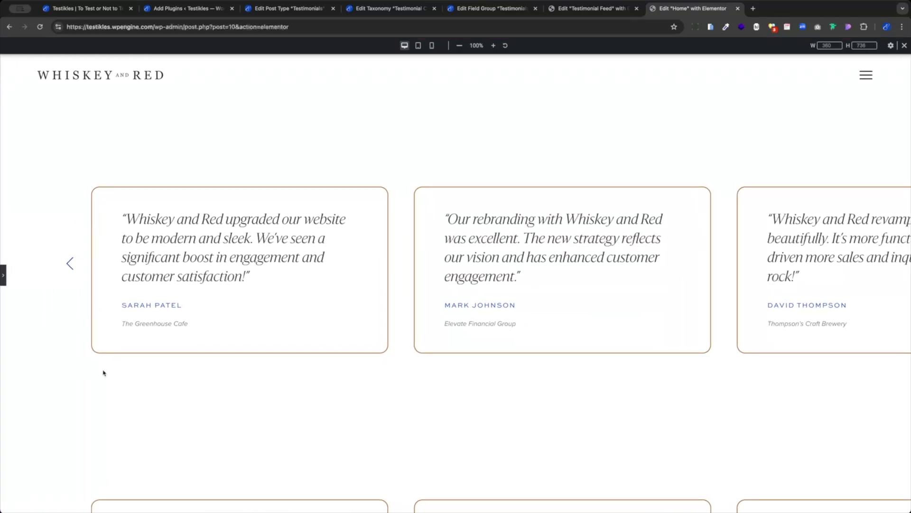
pyautogui.click(70, 263)
pyautogui.click(71, 264)
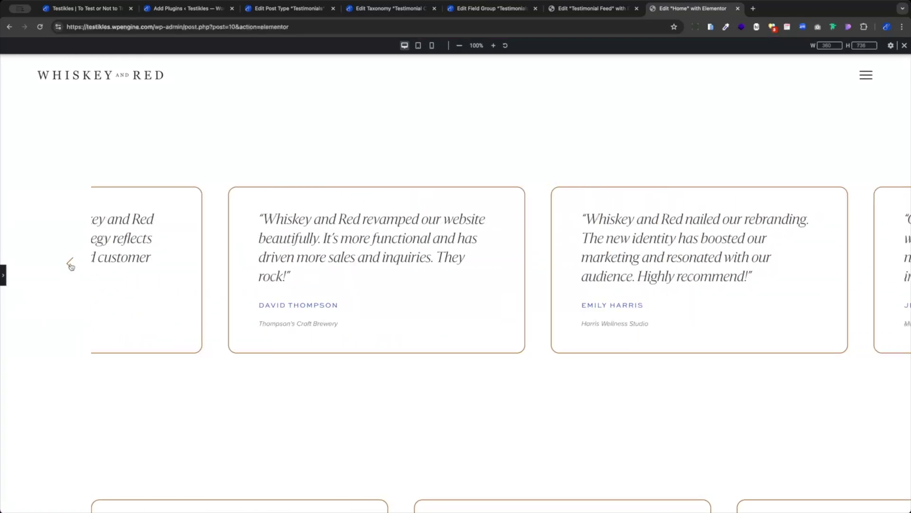
pyautogui.click(70, 264)
pyautogui.click(70, 264)
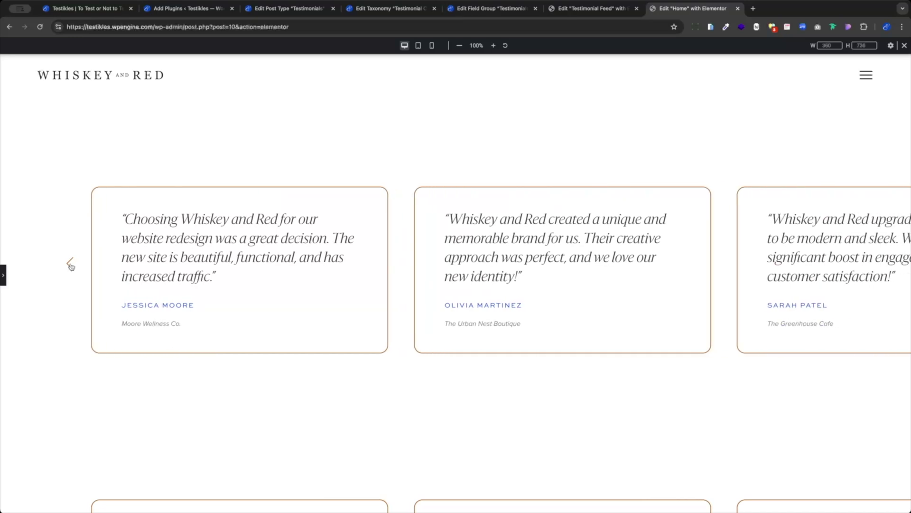